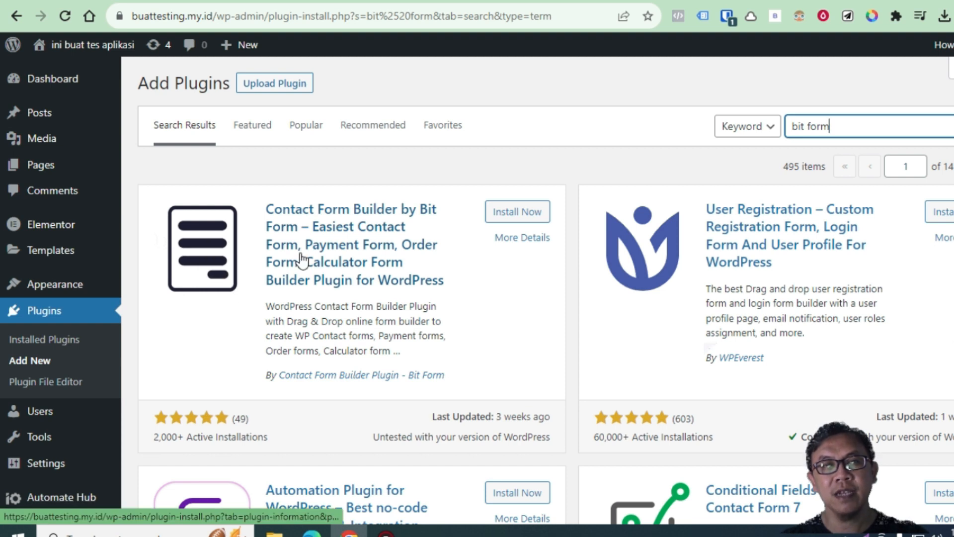
# Install and activate the Bit Form plugin, then confirm it is active in the Plugins list
pyautogui.click(530, 213)
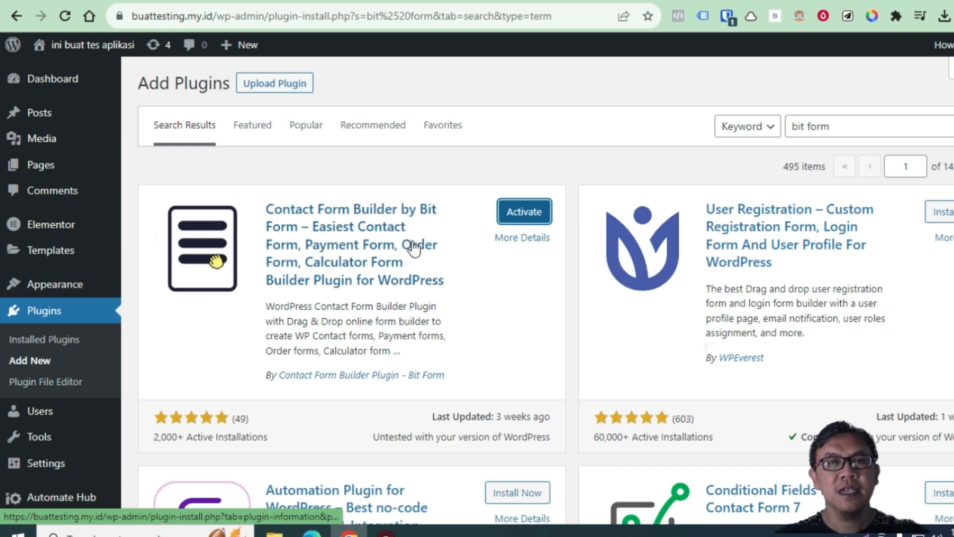
pyautogui.click(530, 216)
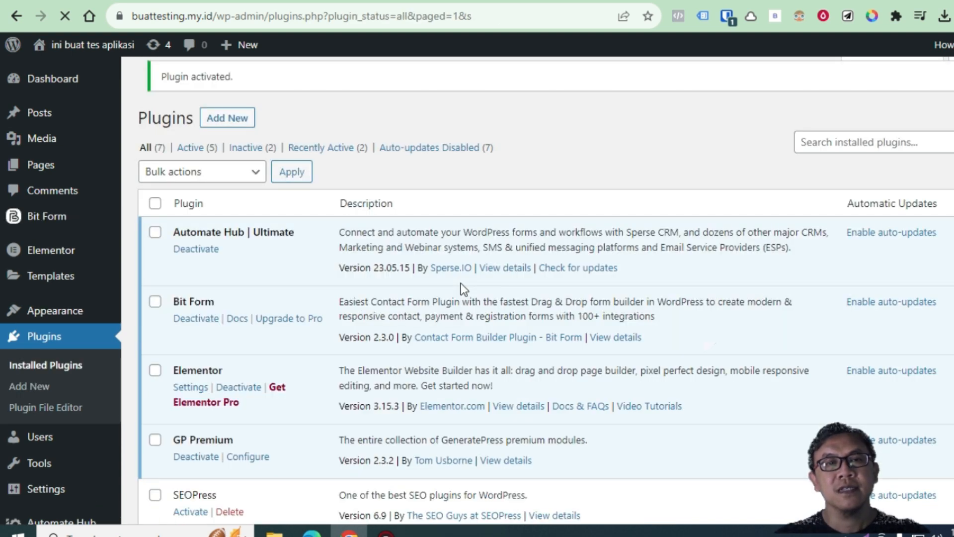
pyautogui.scroll(-5, 365, 294)
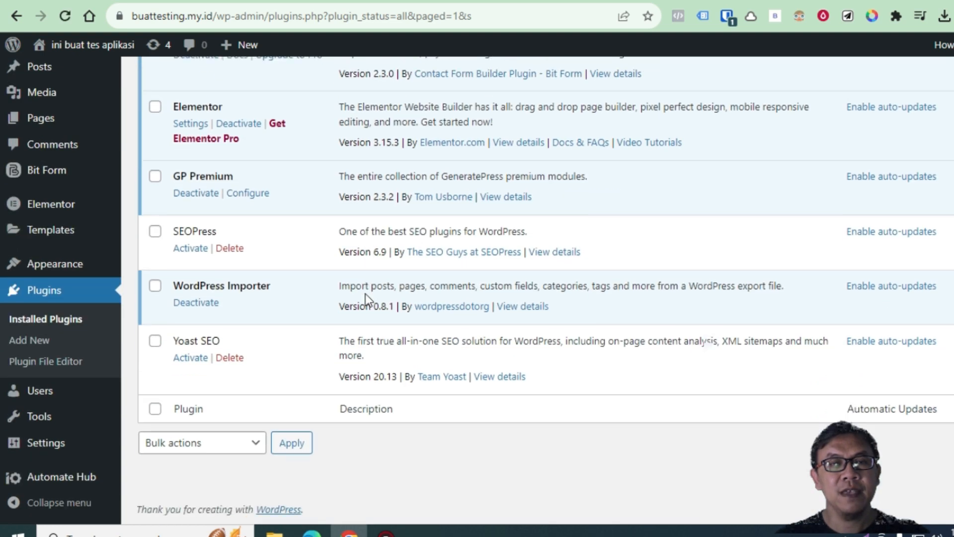
pyautogui.scroll(5, 366, 298)
pyautogui.scroll(-5, 365, 298)
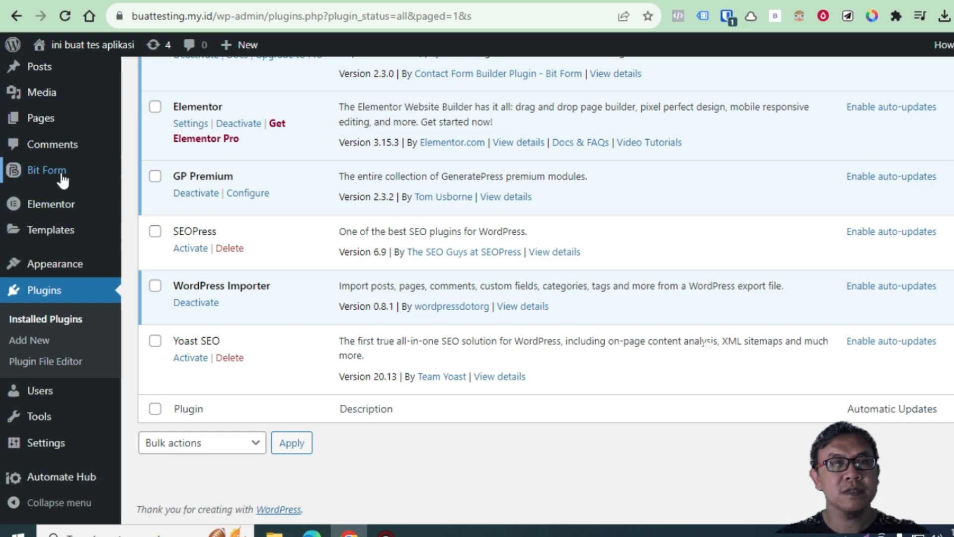
# Go to the Bit Form welcome page, then open App Settings showing reCAPTCHA v3 keys
pyautogui.moveTo(79, 178)
pyautogui.click(159, 172)
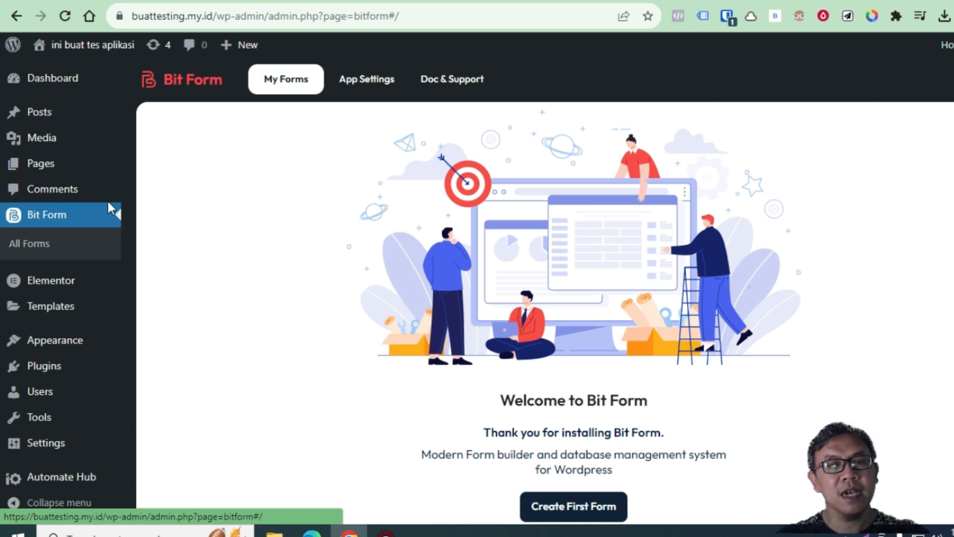
pyautogui.scroll(-1, 775, 368)
pyautogui.scroll(1, 695, 322)
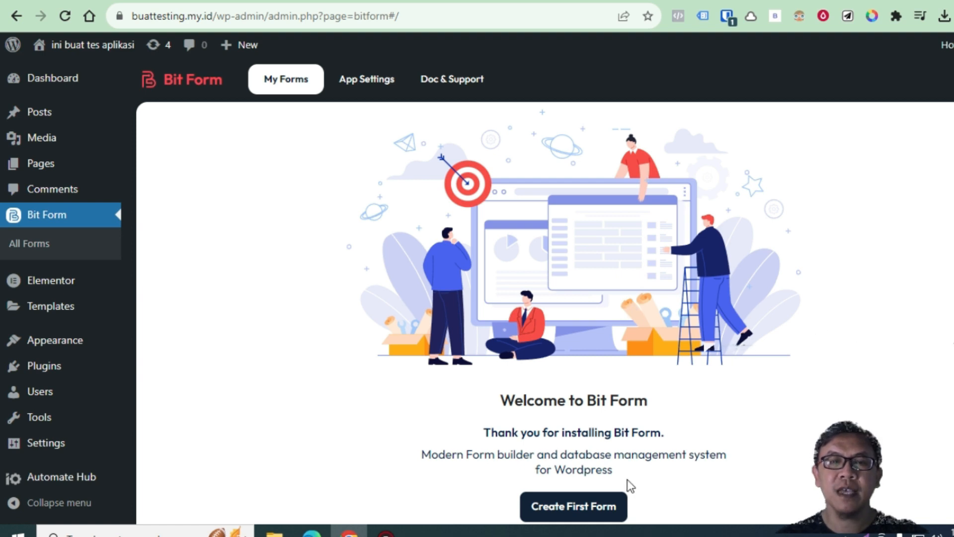
pyautogui.scroll(-1, 627, 479)
pyautogui.scroll(1, 551, 318)
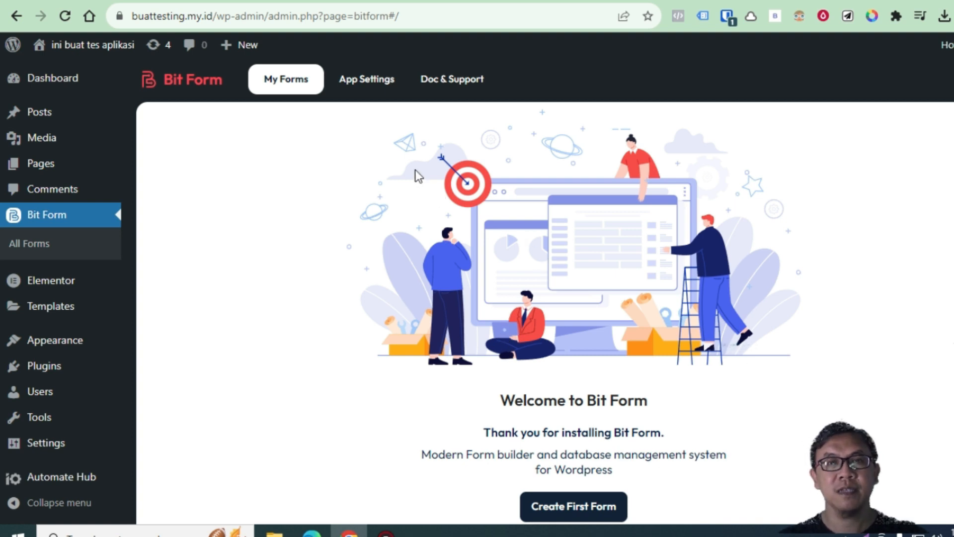
pyautogui.click(371, 82)
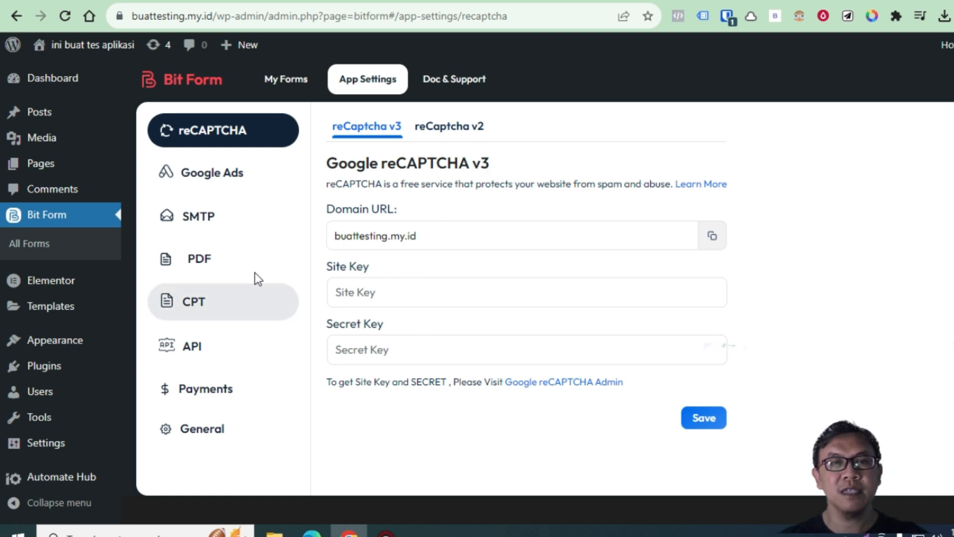
# Review the Google Ads and SMTP settings, including the SMTP mail test form
pyautogui.click(224, 178)
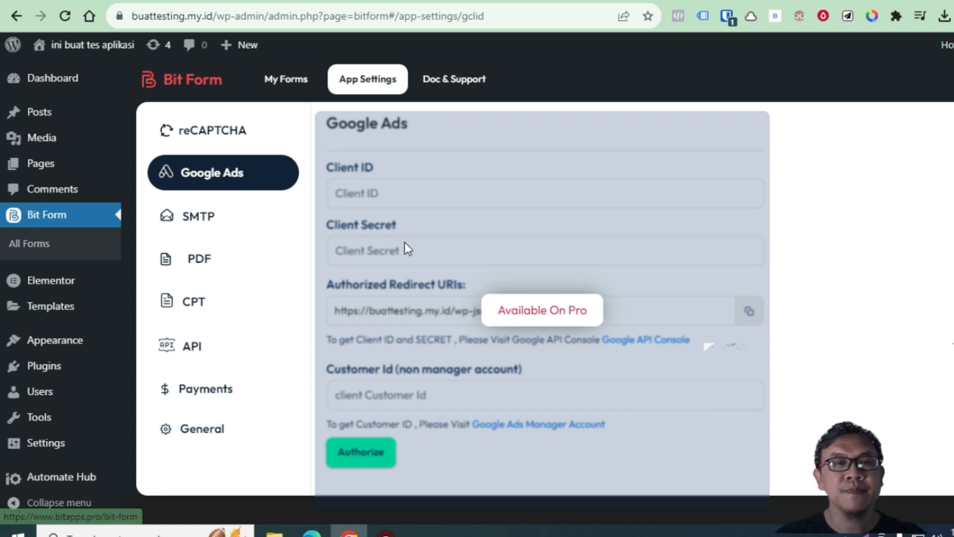
pyautogui.click(211, 222)
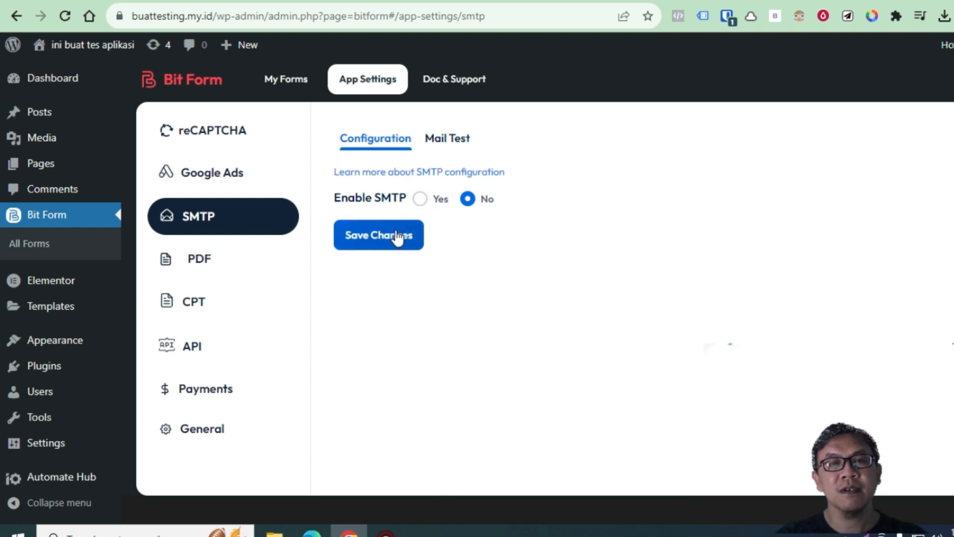
pyautogui.click(456, 141)
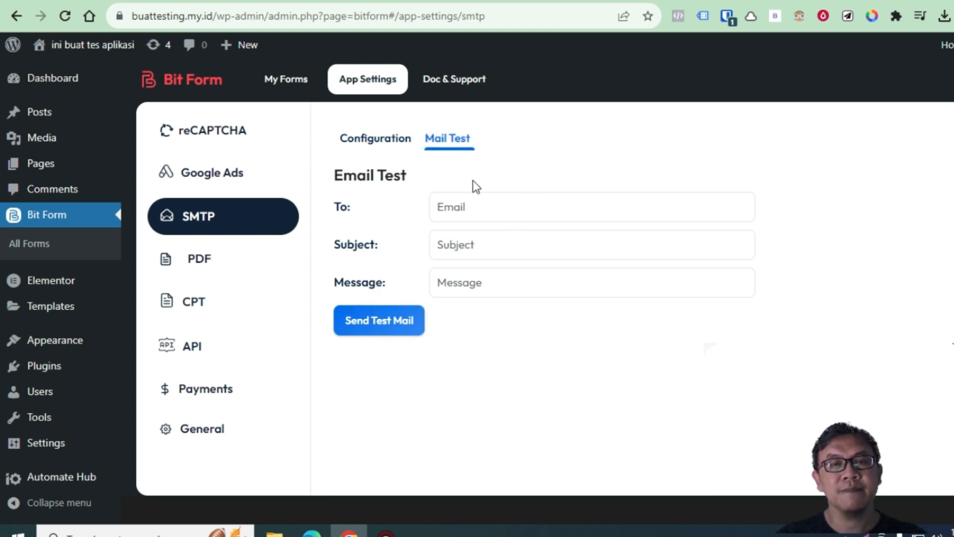
pyautogui.click(405, 143)
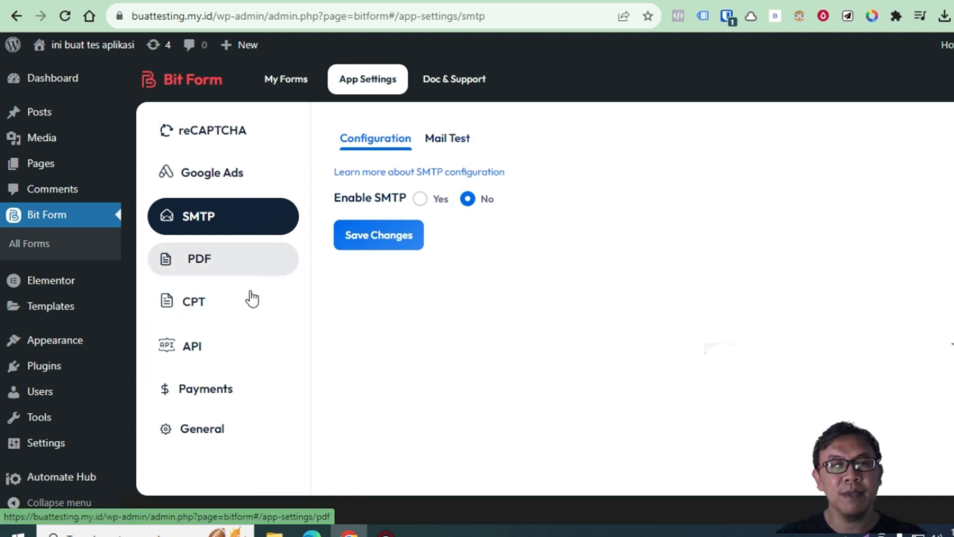
# Browse the PDF, CPT and API settings, then view the Available Payments list
pyautogui.click(226, 263)
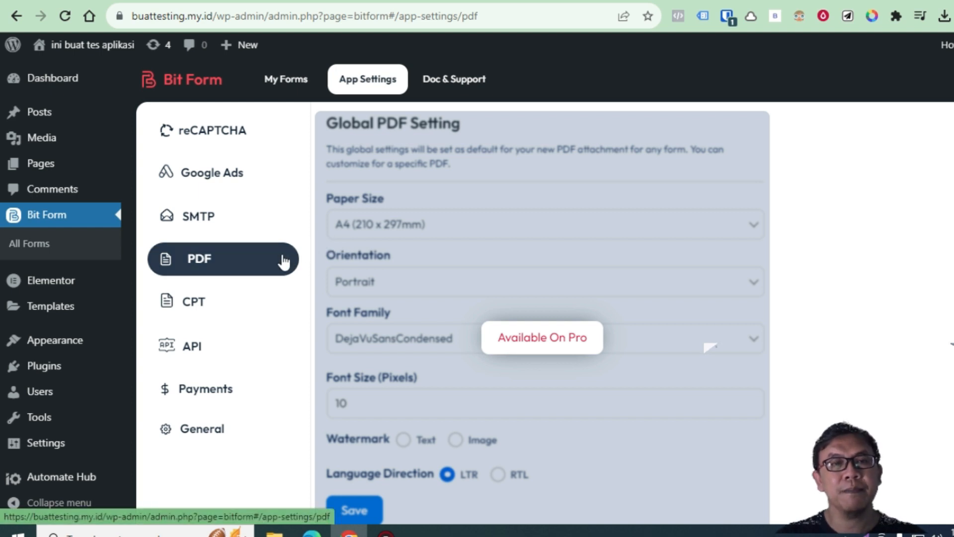
pyautogui.click(204, 311)
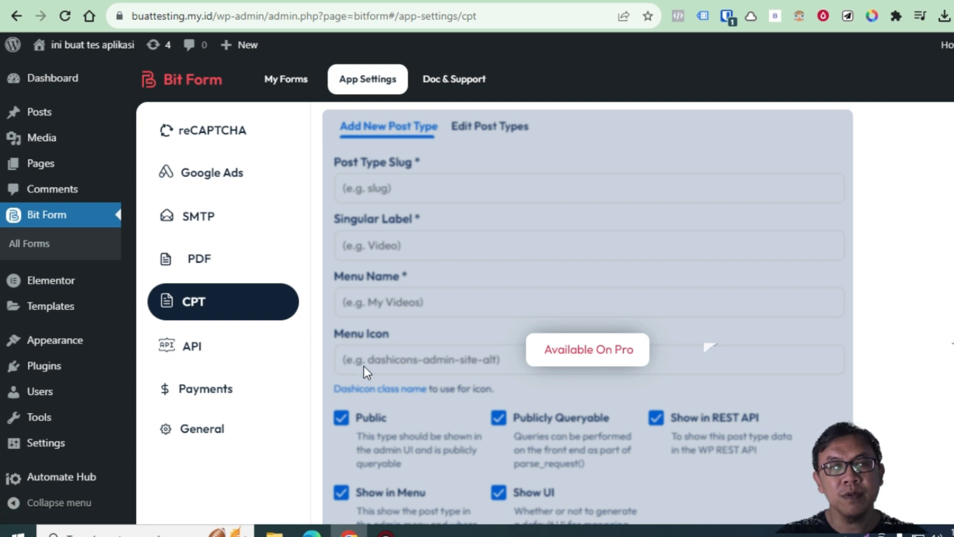
pyautogui.click(244, 363)
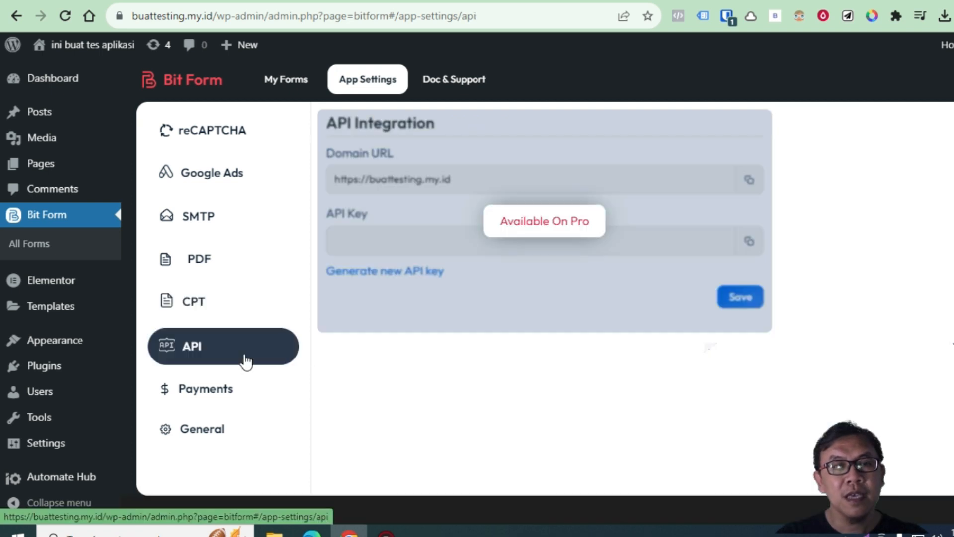
pyautogui.click(237, 406)
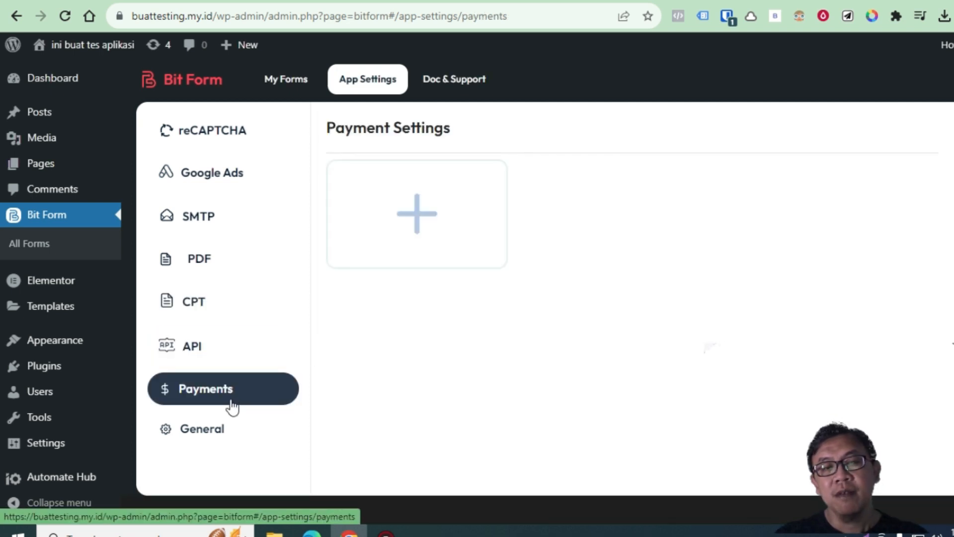
pyautogui.click(437, 202)
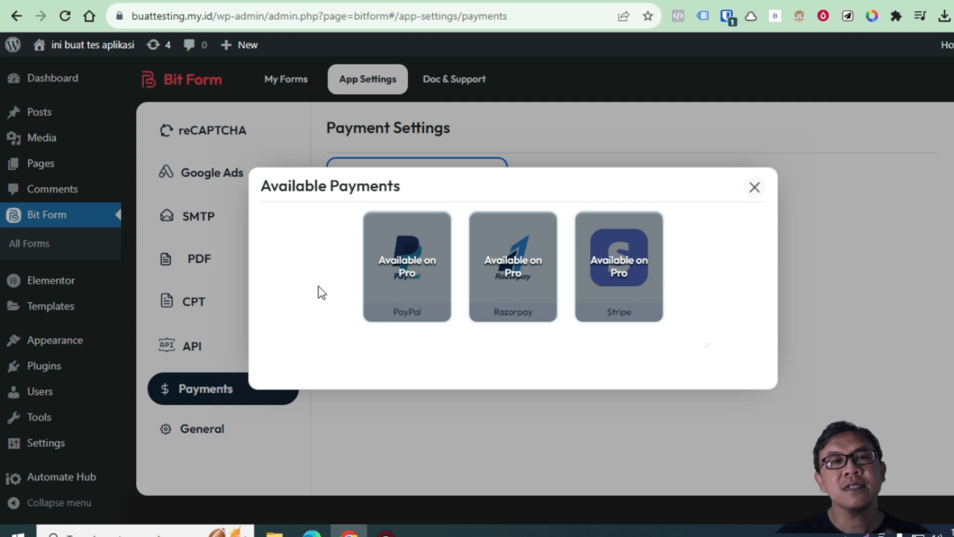
# Close the Available Payments dialog, check General settings, and go to Doc & Support
pyautogui.click(749, 187)
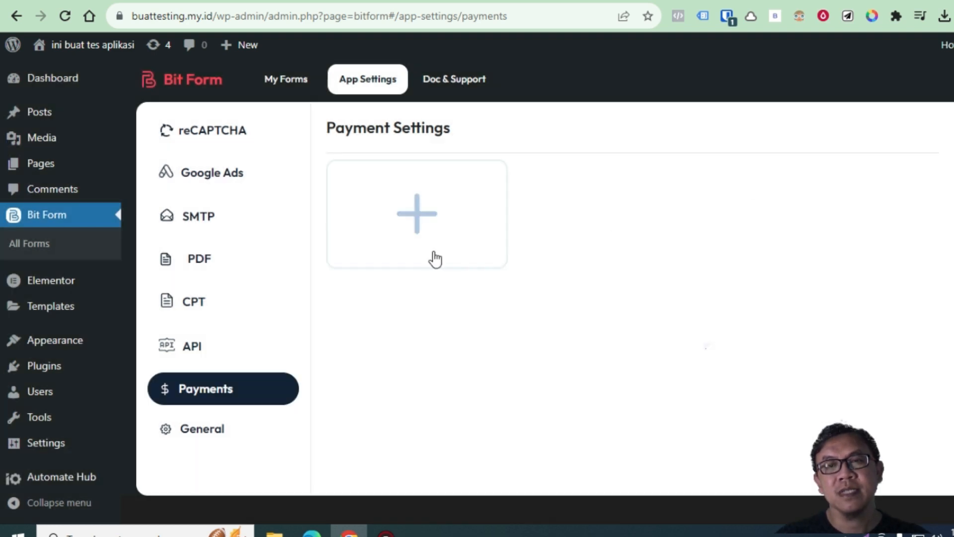
pyautogui.click(209, 435)
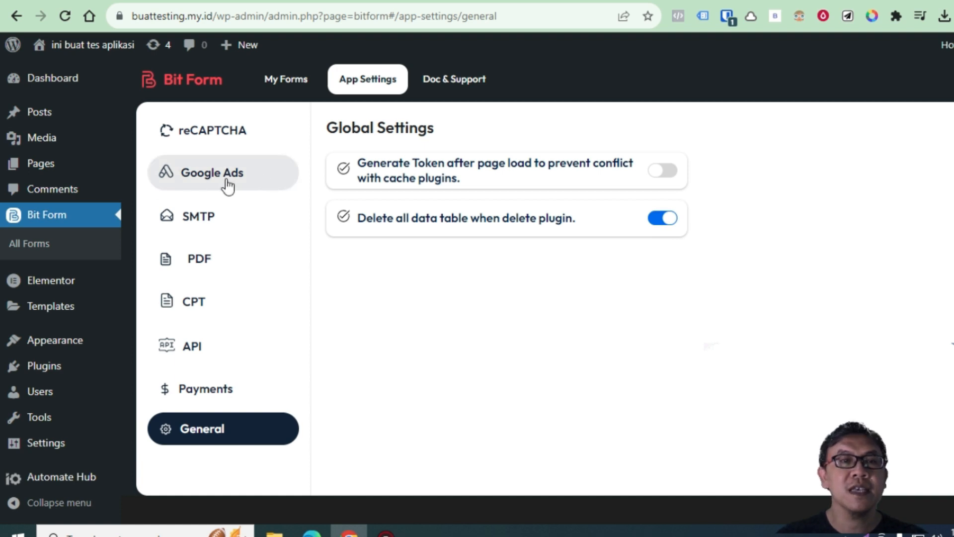
pyautogui.click(453, 86)
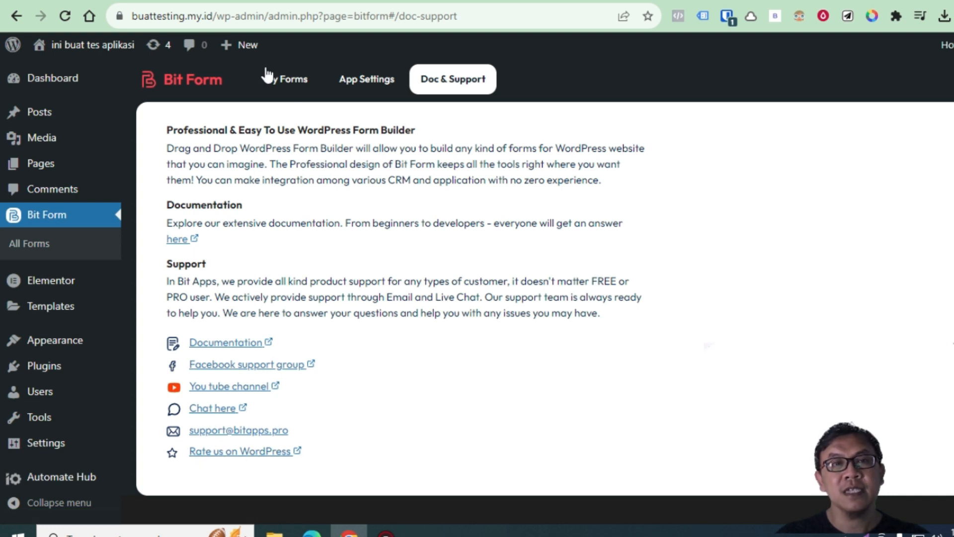
# Return to My Forms and bring up the Create Form dialog via Create First Form
pyautogui.click(286, 81)
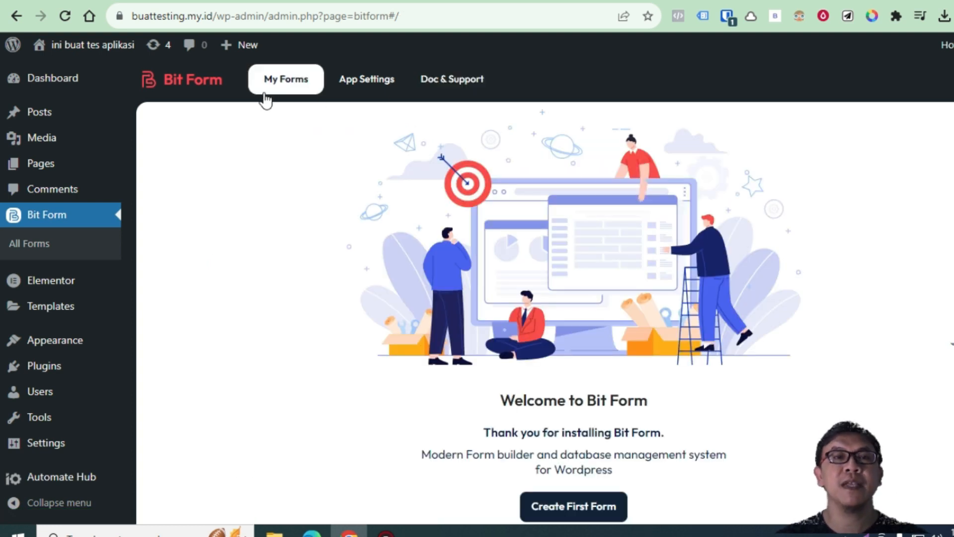
pyautogui.scroll(-1, 588, 432)
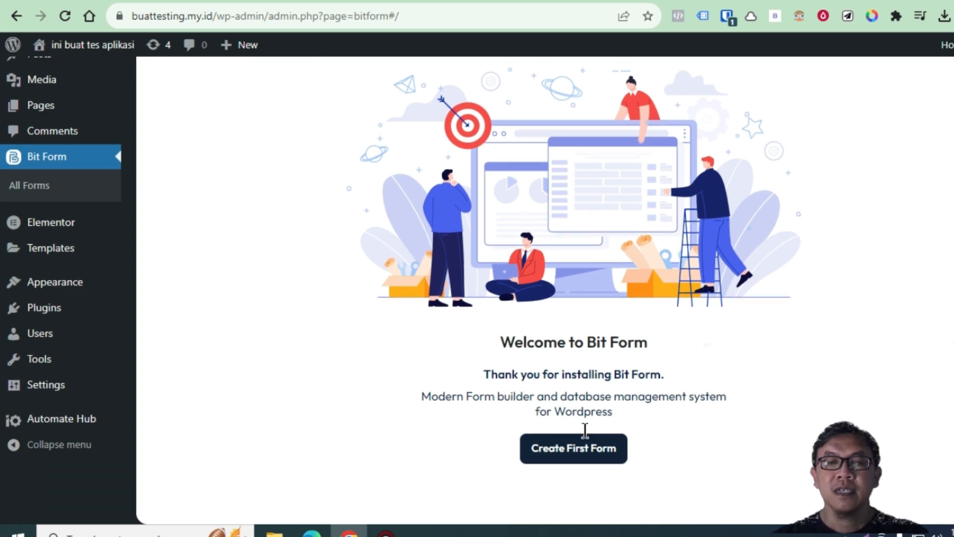
pyautogui.scroll(1, 571, 351)
pyautogui.scroll(-1, 581, 398)
pyautogui.click(595, 455)
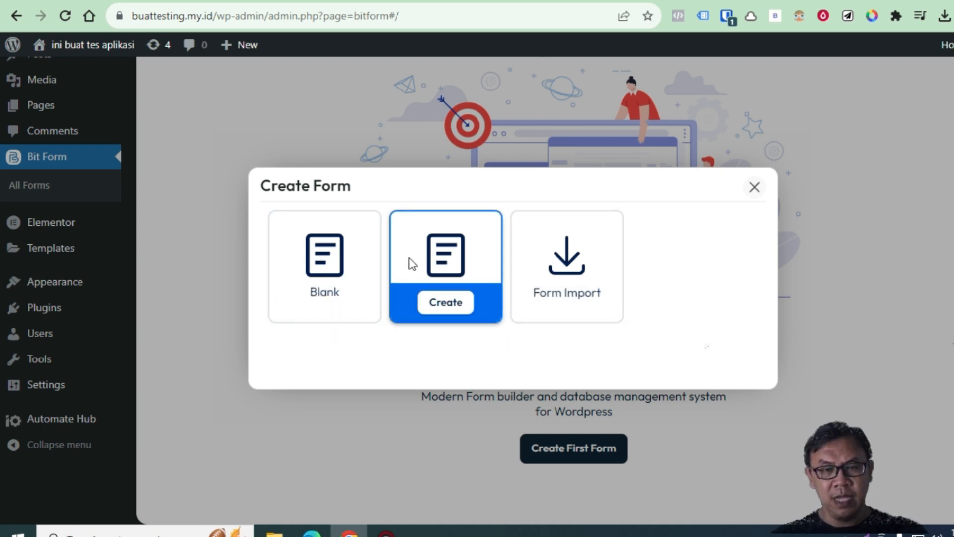
# Create a new form from the Blank card in the Create Form dialog
pyautogui.moveTo(324, 268)
pyautogui.moveTo(465, 271)
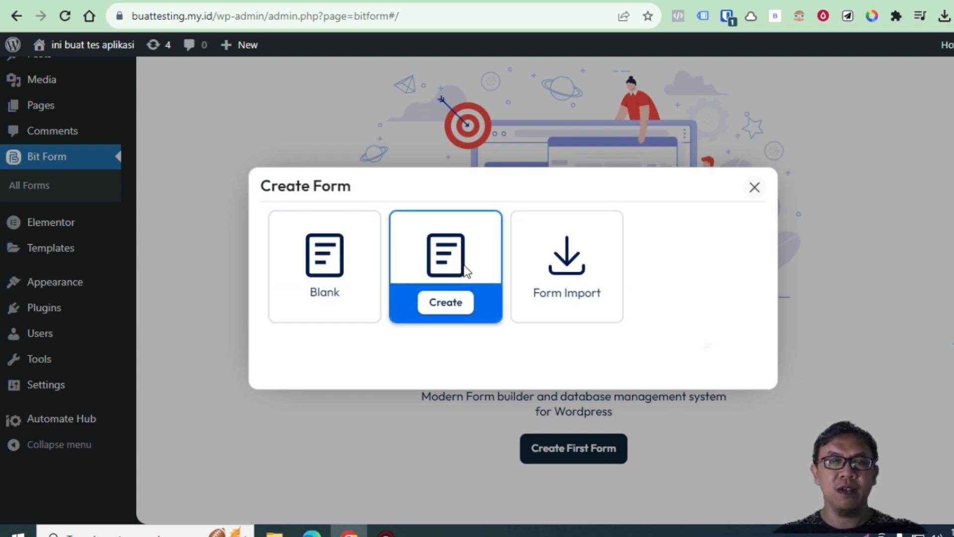
pyautogui.moveTo(520, 256)
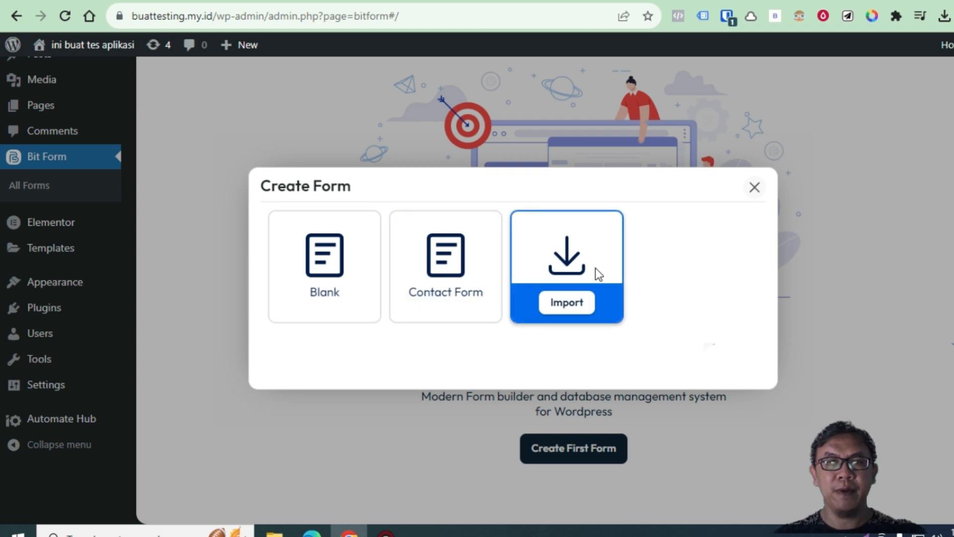
pyautogui.moveTo(366, 282)
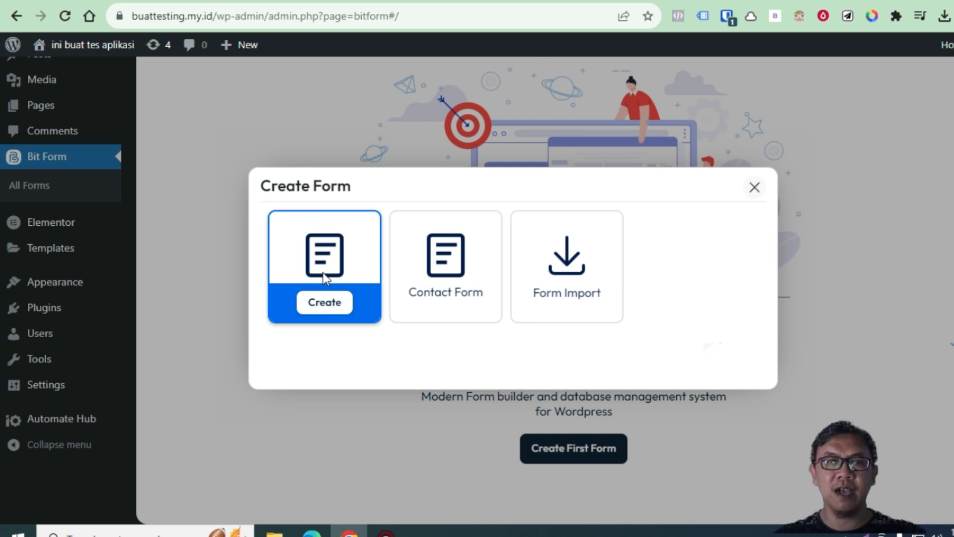
pyautogui.moveTo(467, 249)
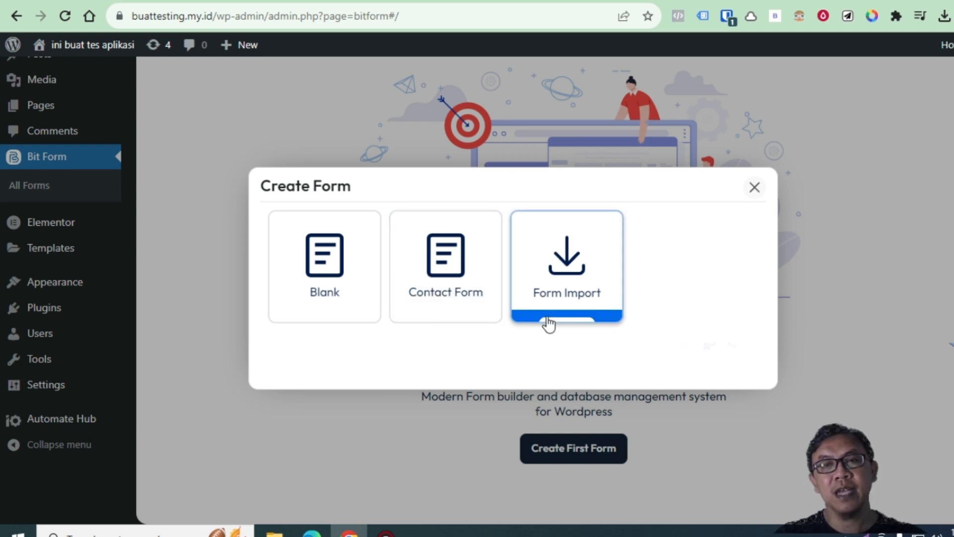
pyautogui.moveTo(580, 272)
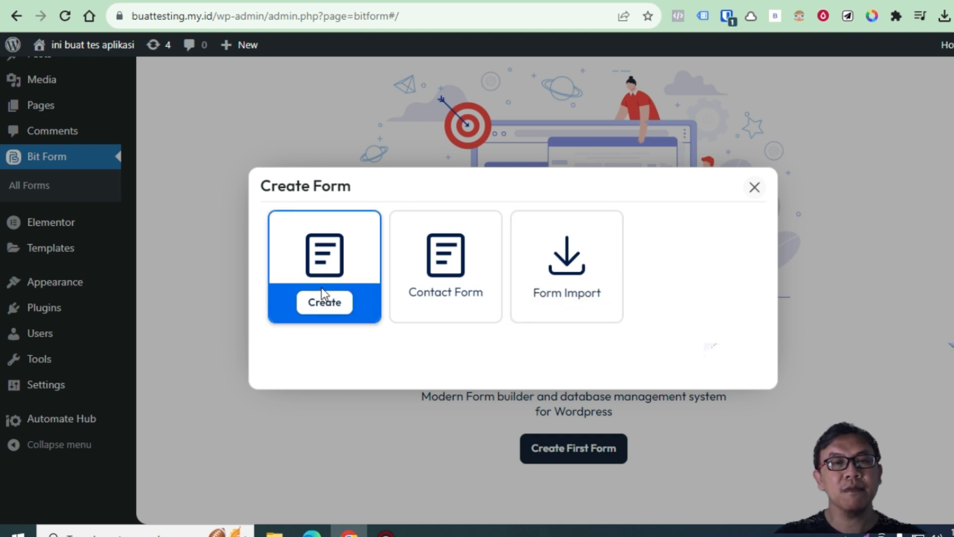
pyautogui.moveTo(328, 324)
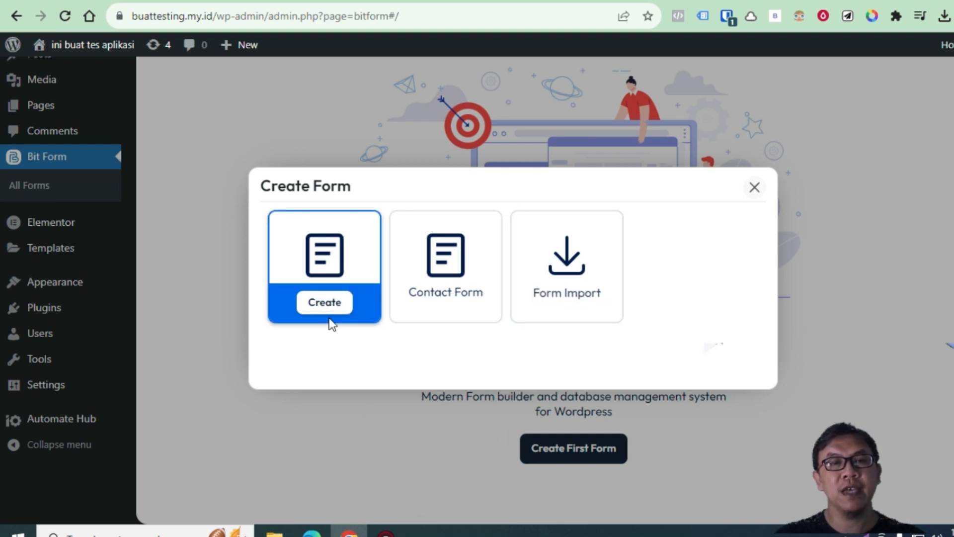
pyautogui.click(324, 303)
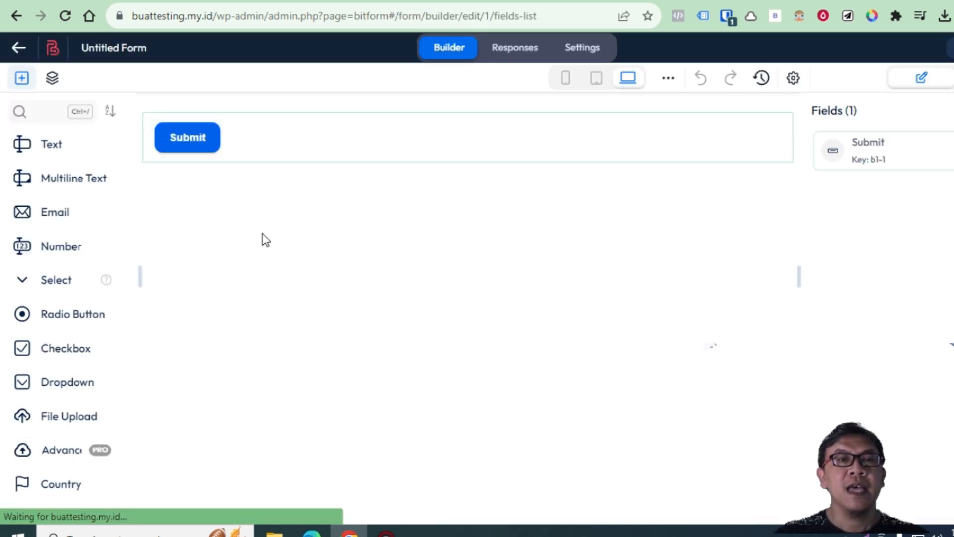
# Replace the 'Untitled Form' title with 'Form Pendaftaran'
pyautogui.click(145, 49)
pyautogui.moveTo(157, 48); pyautogui.dragTo(78, 48)
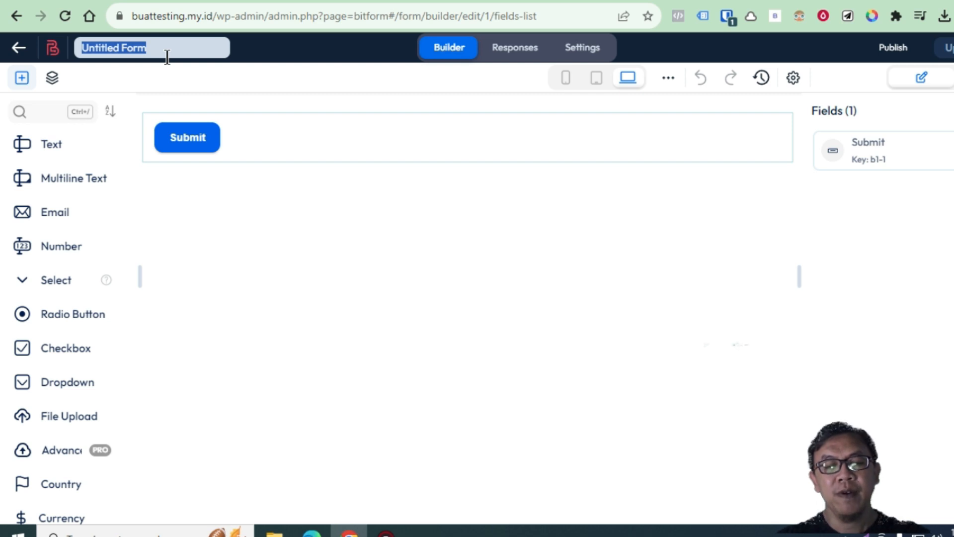
pyautogui.write('Form ')
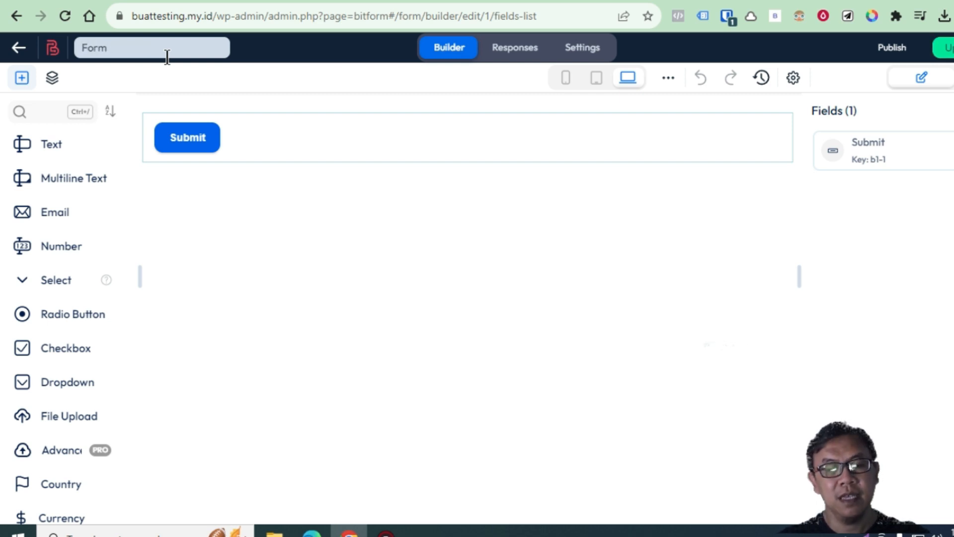
pyautogui.write('Pendaftaran')
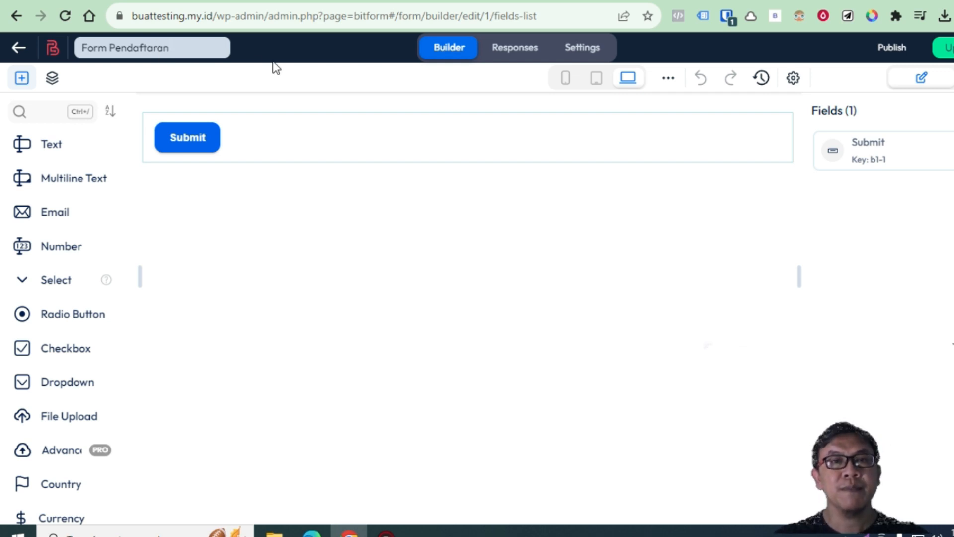
pyautogui.click(338, 61)
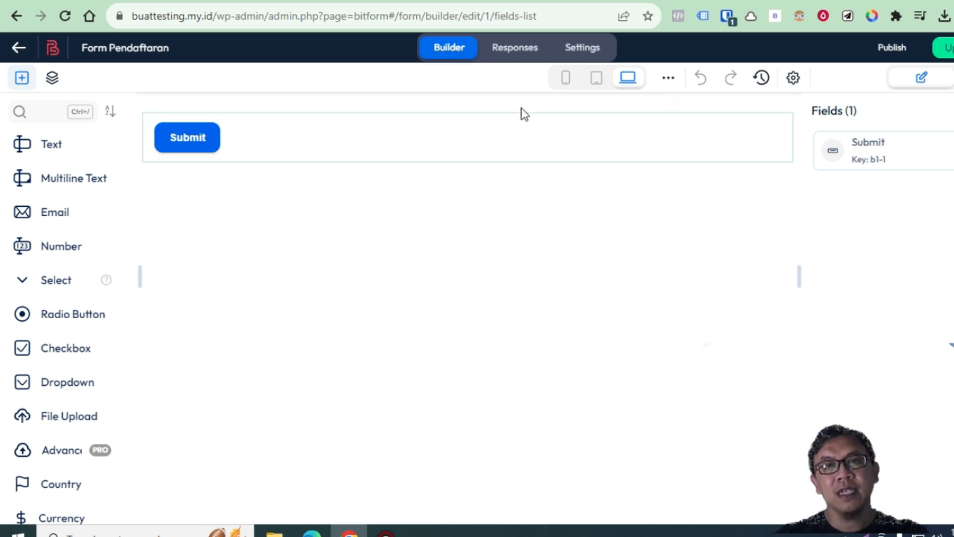
# Confirm the form has 0 responses, then go to the form's Settings
pyautogui.click(517, 51)
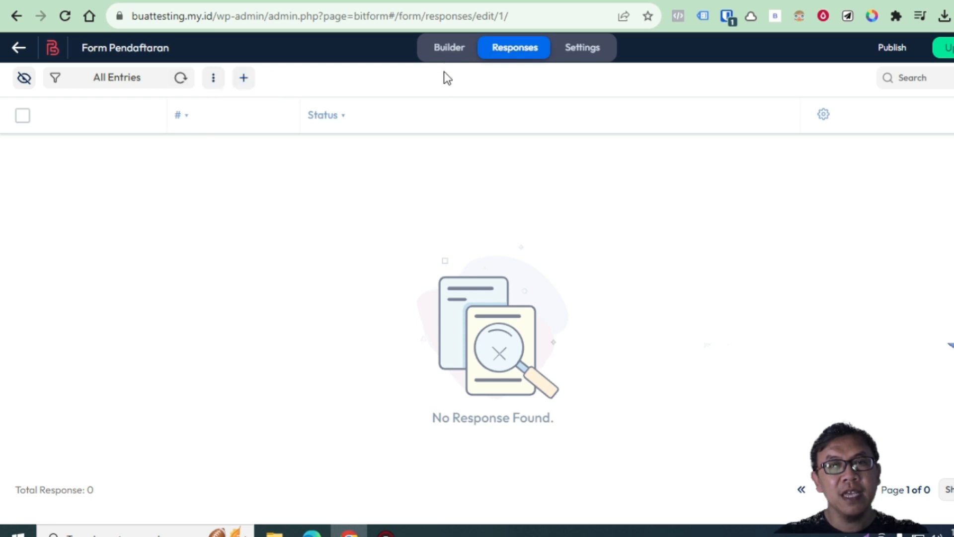
pyautogui.click(450, 49)
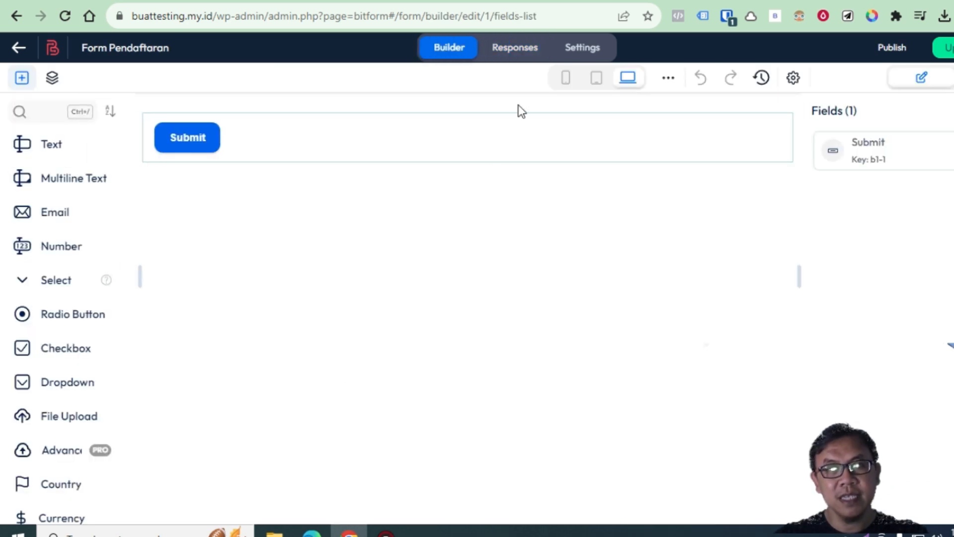
pyautogui.click(512, 51)
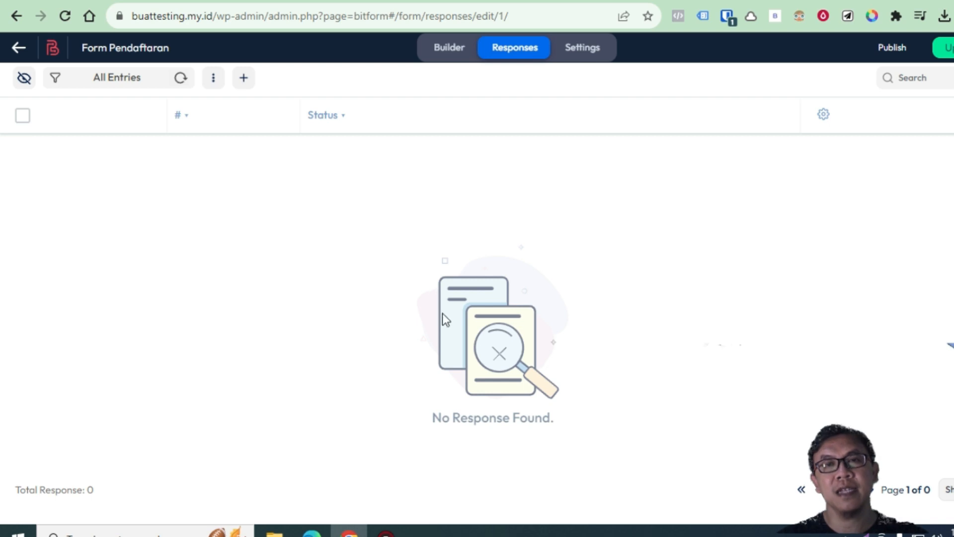
pyautogui.click(584, 54)
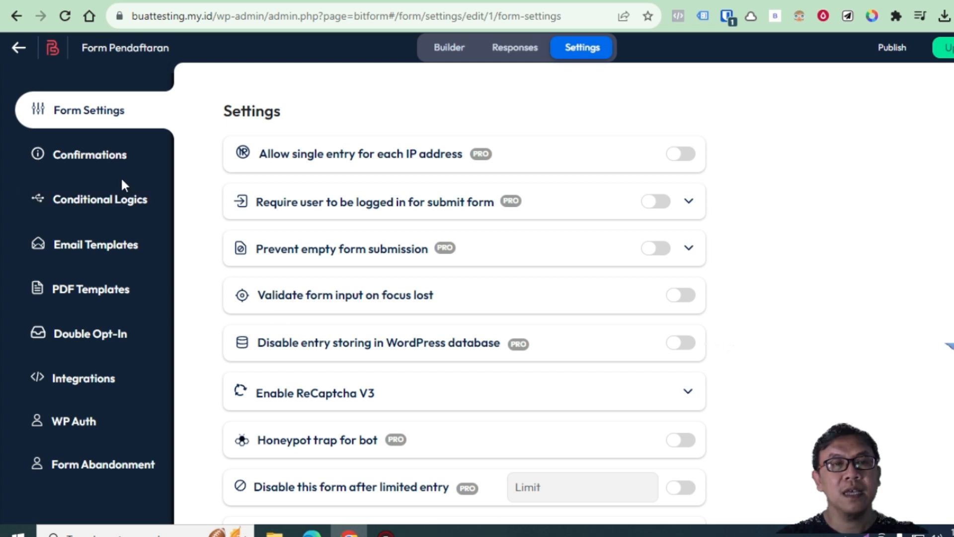
# In Confirmations, expand Form Success Message to see the 'Successfully Submitted.' text
pyautogui.click(117, 163)
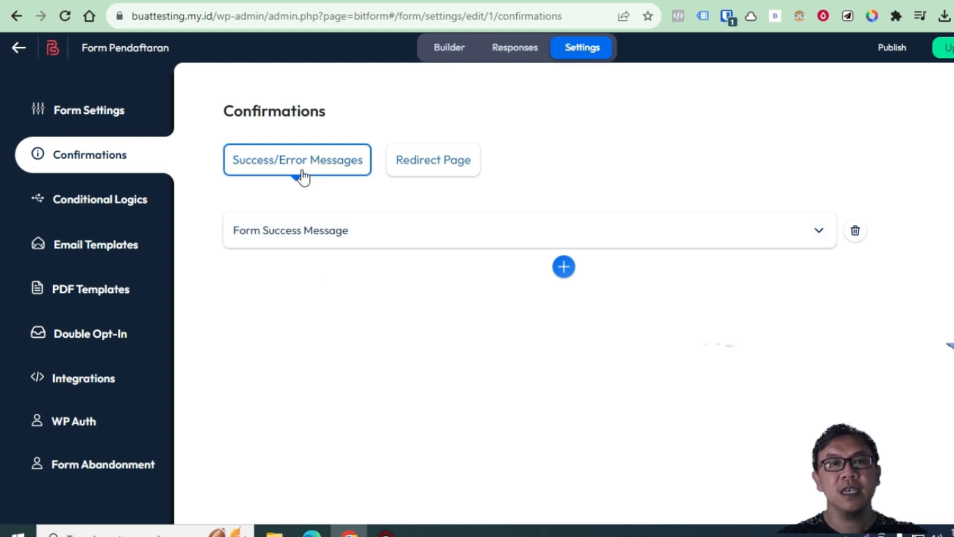
pyautogui.click(814, 232)
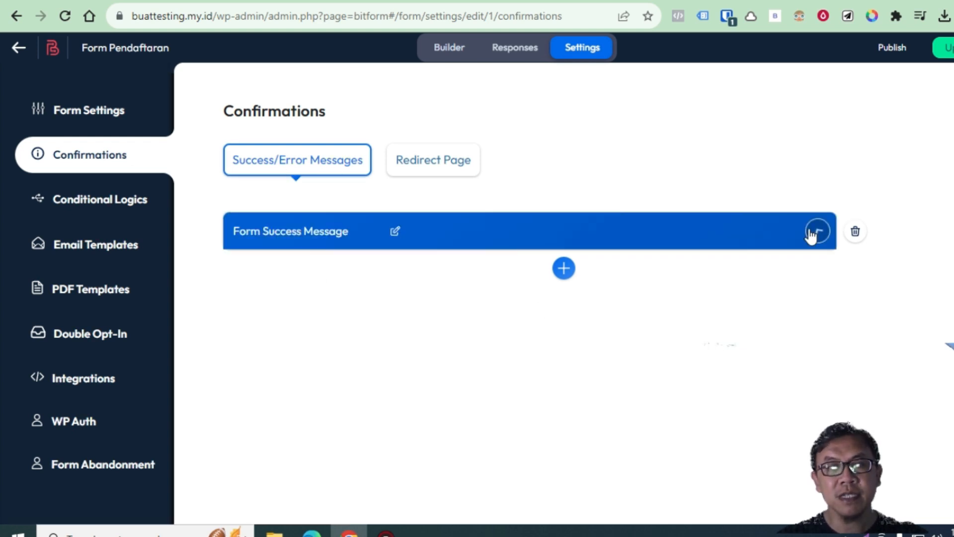
pyautogui.scroll(-3, 457, 396)
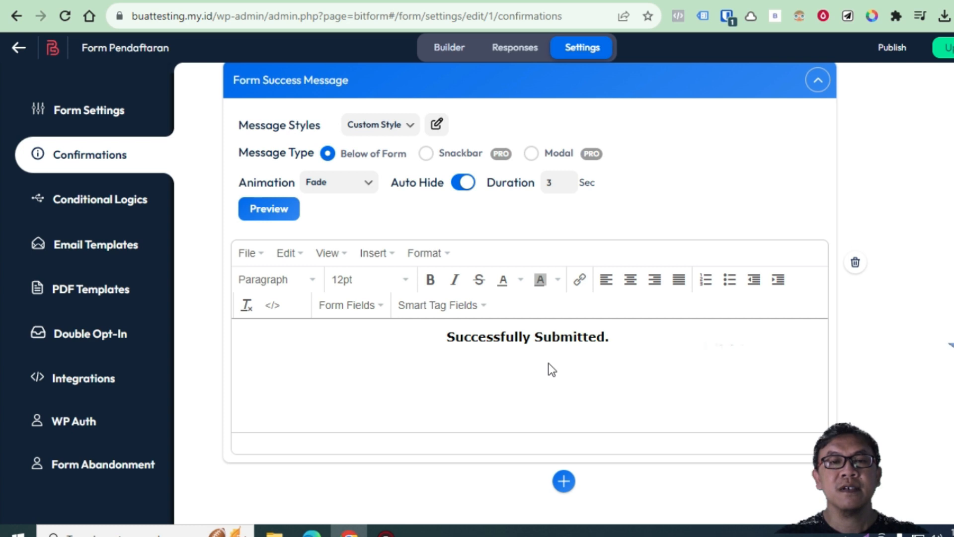
pyautogui.scroll(2, 514, 370)
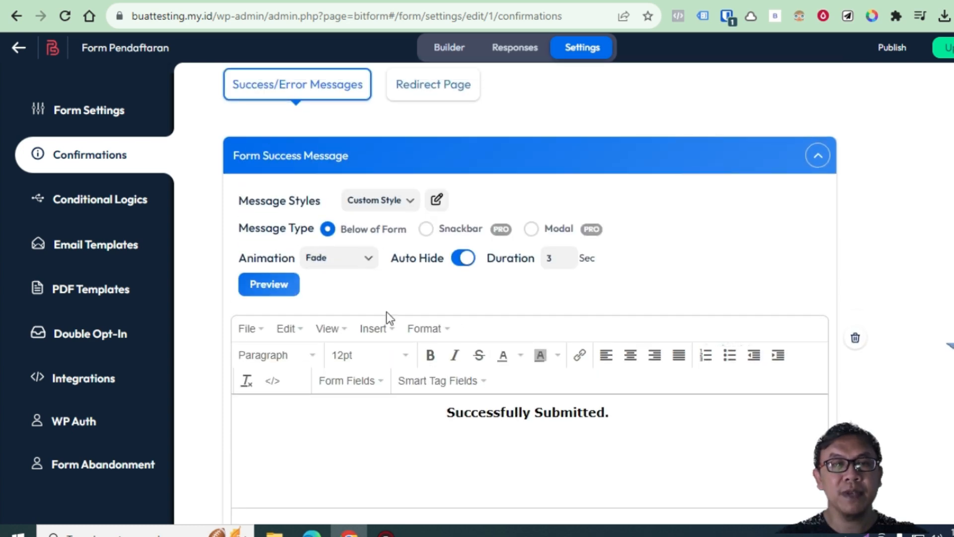
pyautogui.scroll(2, 532, 404)
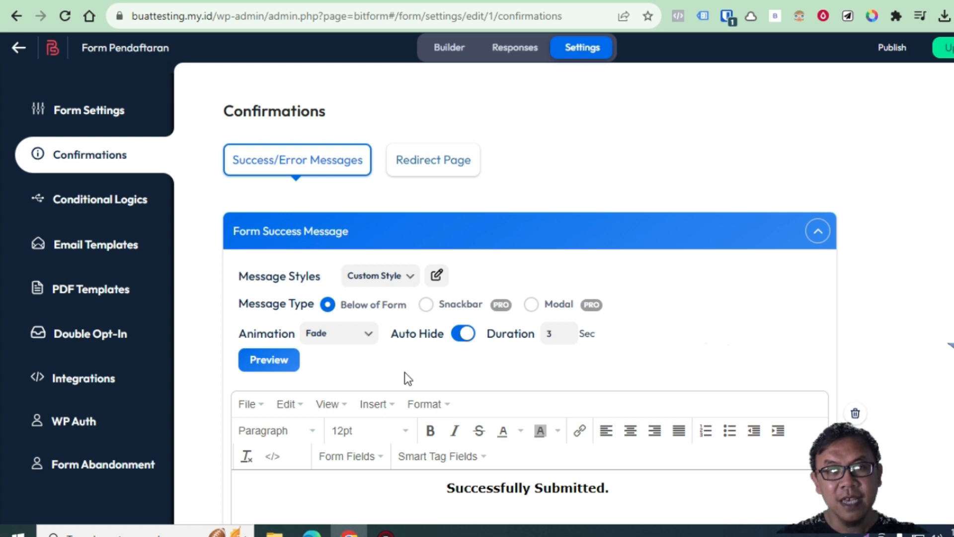
pyautogui.scroll(-4, 404, 373)
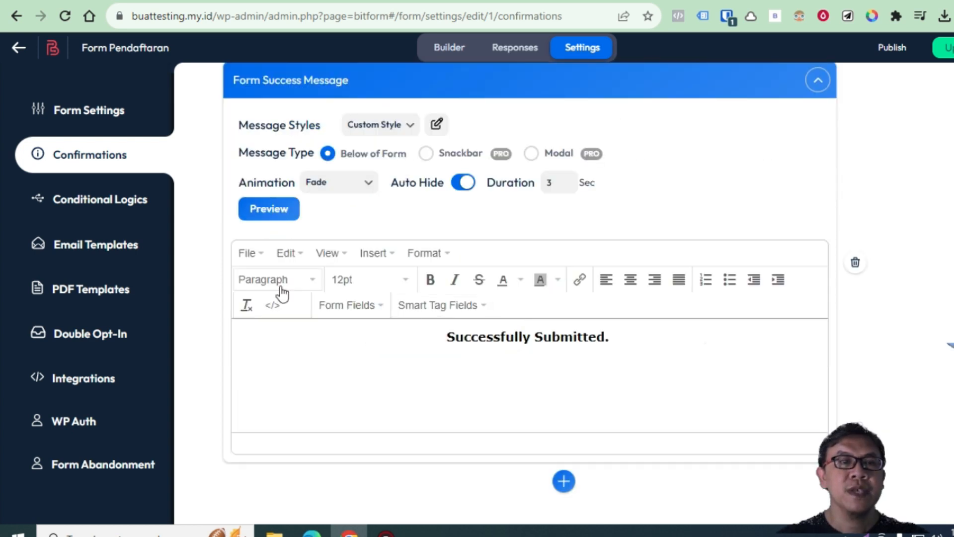
# Look at Conditional Logics, then open the empty Email Templates page
pyautogui.click(130, 205)
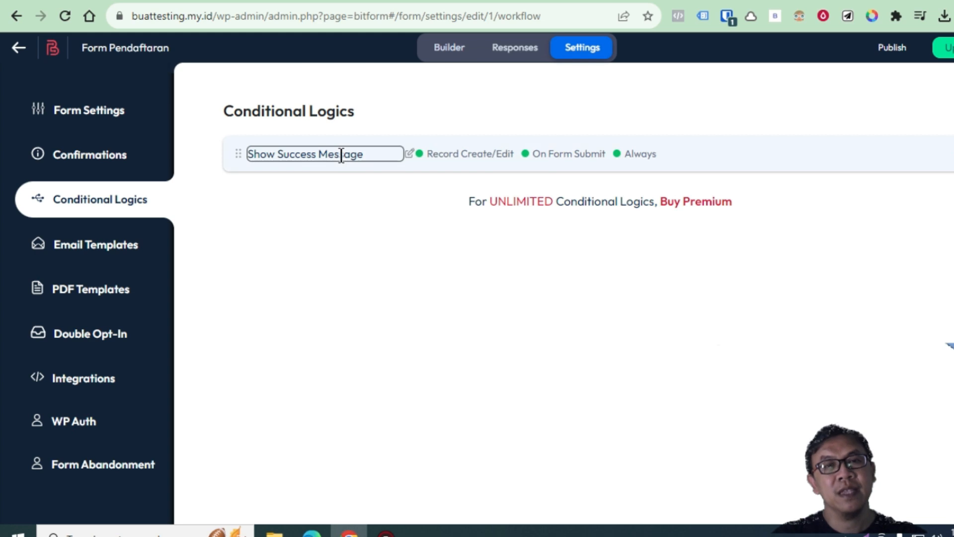
pyautogui.click(92, 256)
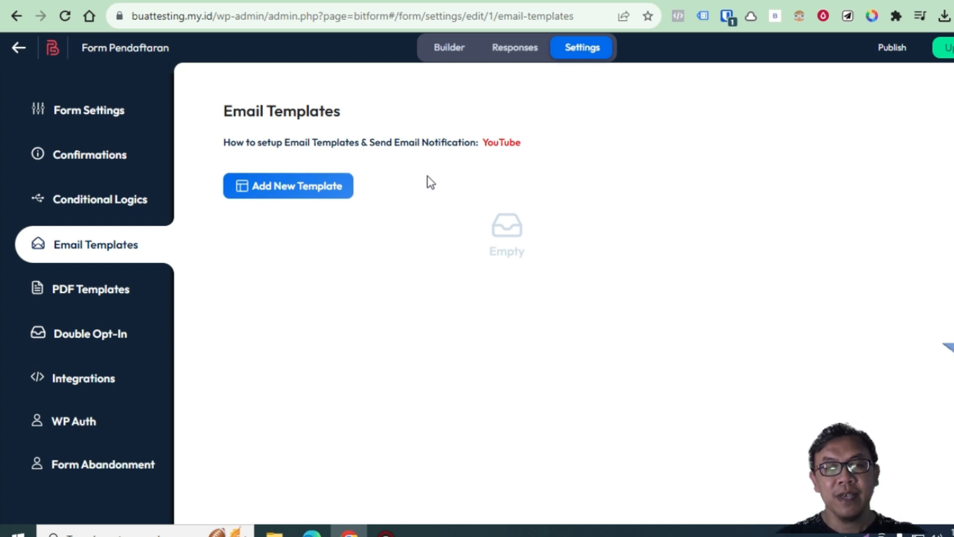
# Start a new email template, back out of it without saving, and return to the form builder
pyautogui.click(293, 193)
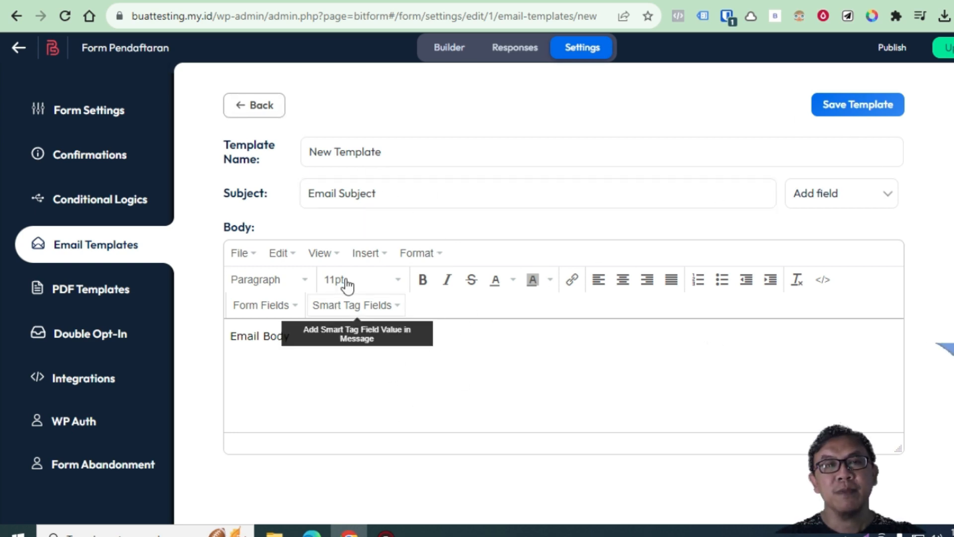
pyautogui.click(253, 116)
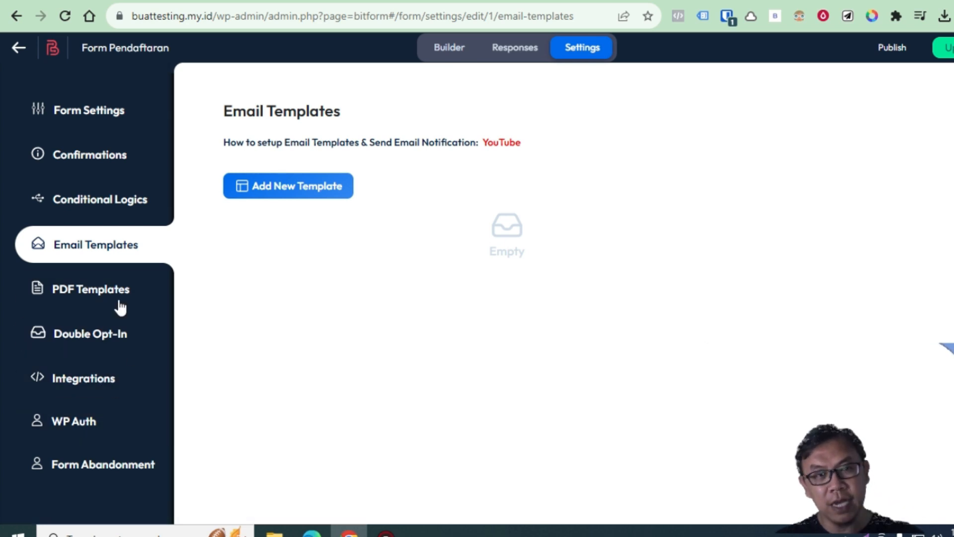
pyautogui.click(451, 51)
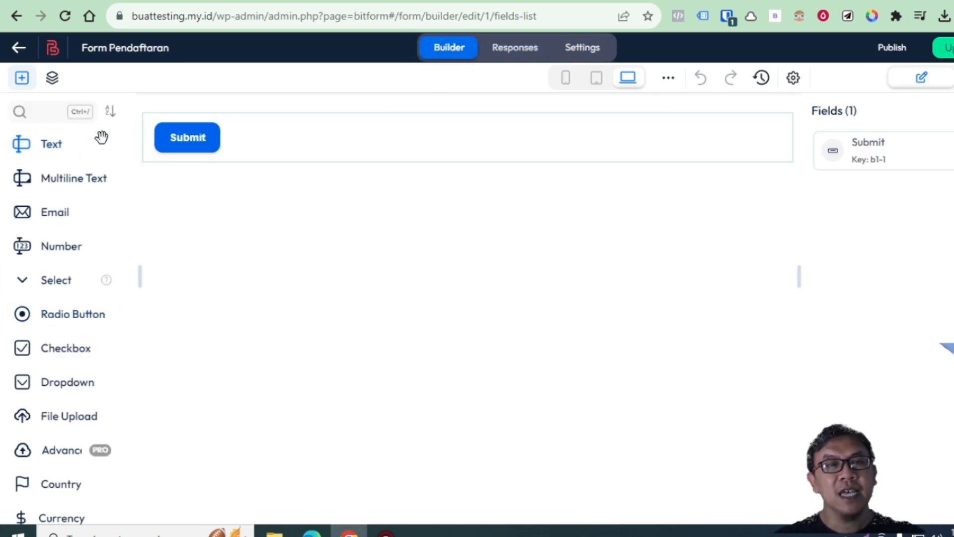
# Browse the whole Bit Form field-type list, then switch to the Bit Form slide deck
pyautogui.scroll(-3, 70, 438)
pyautogui.scroll(3, 79, 422)
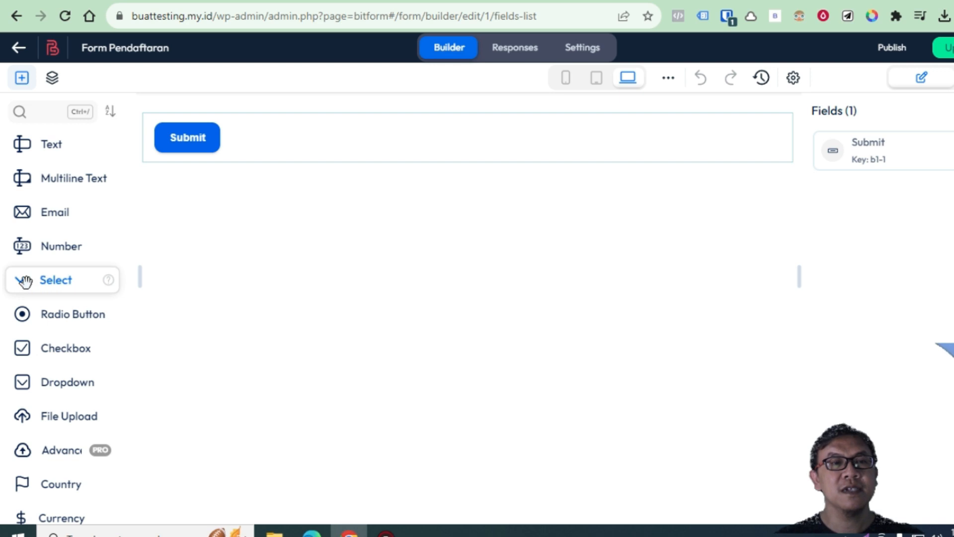
pyautogui.scroll(-3, 82, 283)
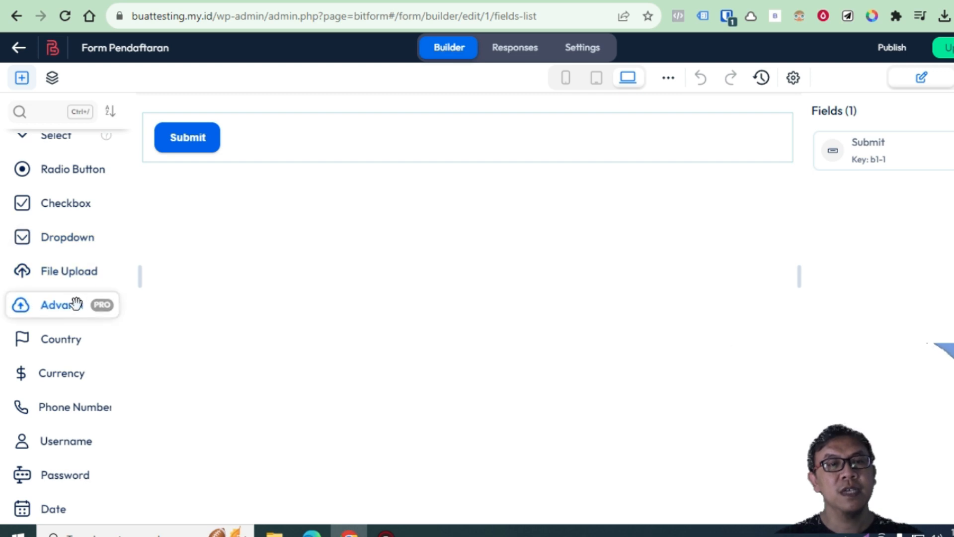
pyautogui.scroll(-3, 78, 303)
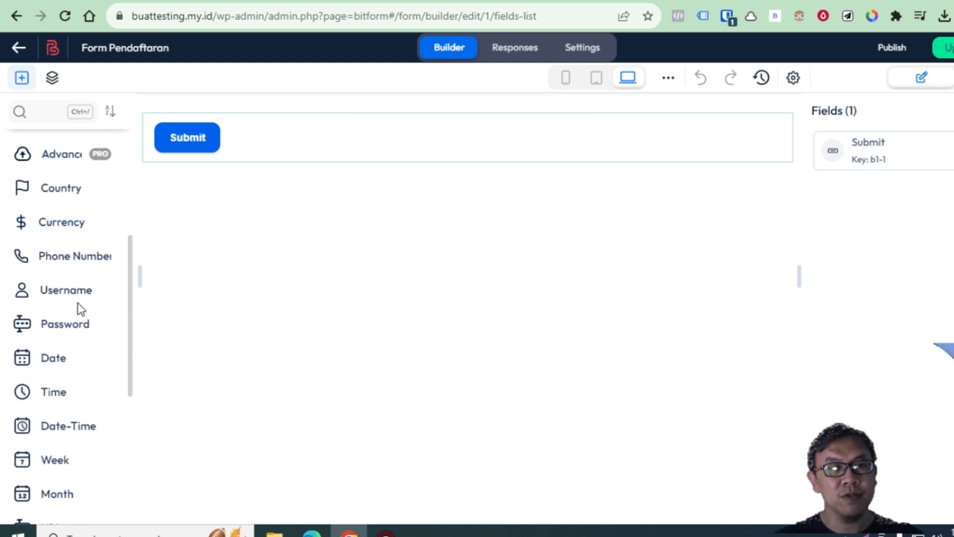
pyautogui.scroll(-2, 78, 306)
pyautogui.scroll(-3, 78, 302)
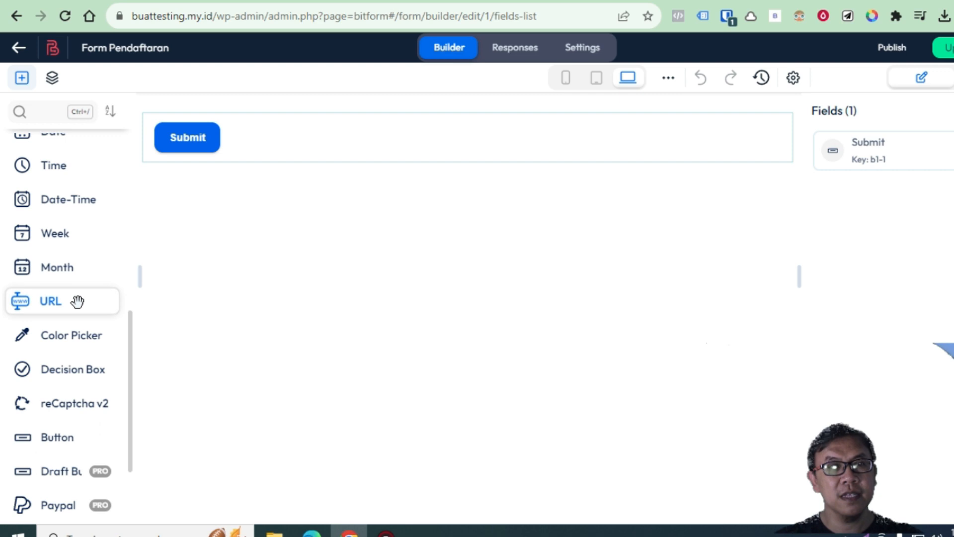
pyautogui.scroll(-3, 75, 301)
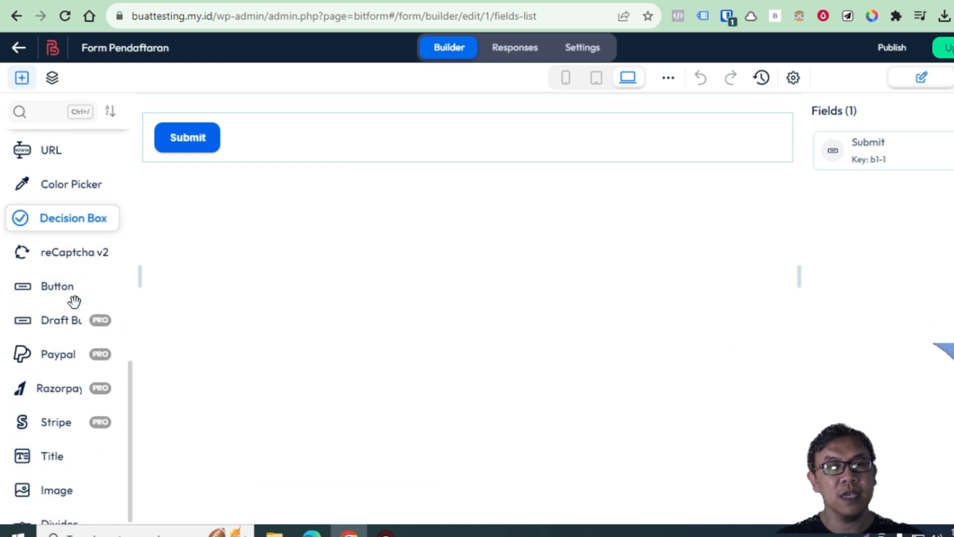
pyautogui.scroll(-3, 76, 303)
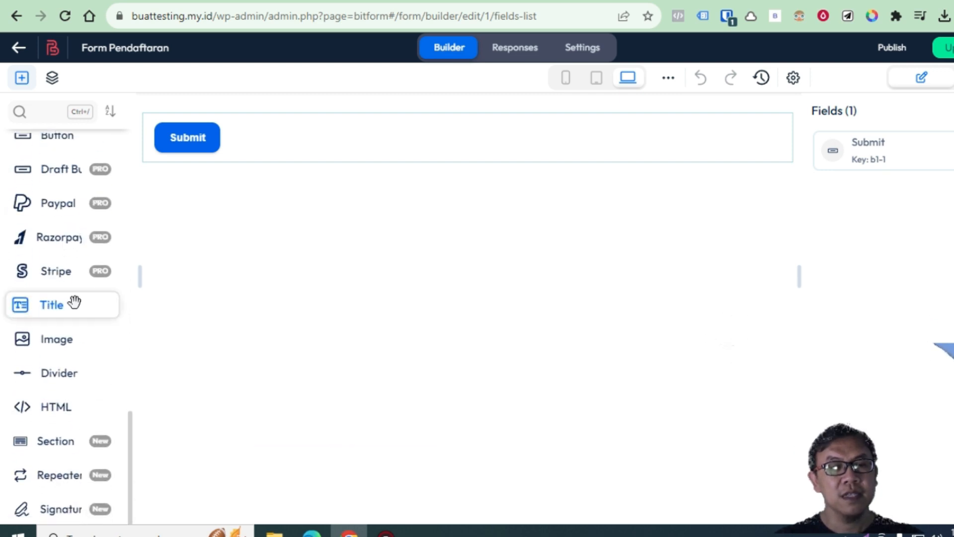
pyautogui.scroll(-2, 73, 300)
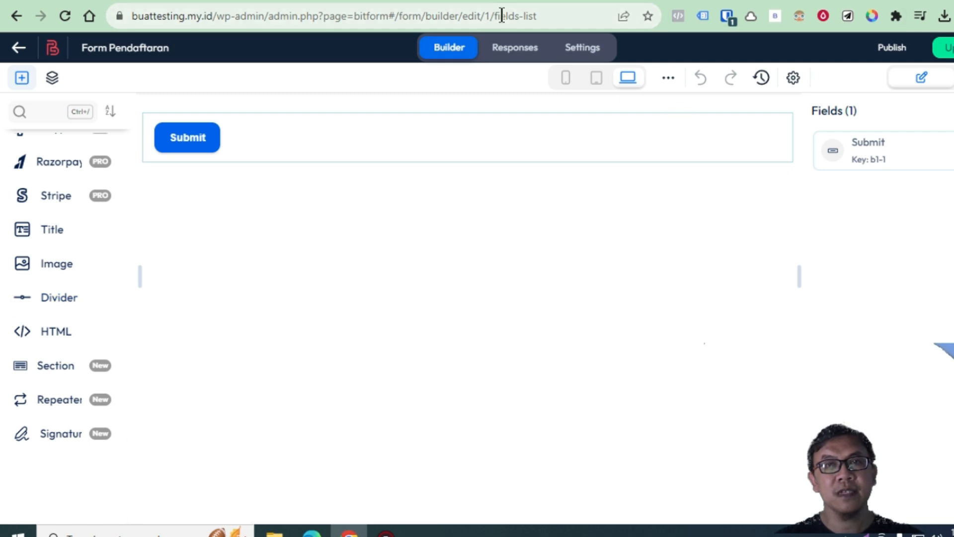
pyautogui.click(521, 1)
# View the Bit Form features slide and the agenda slide, then go back to the builder
pyautogui.click(103, 309)
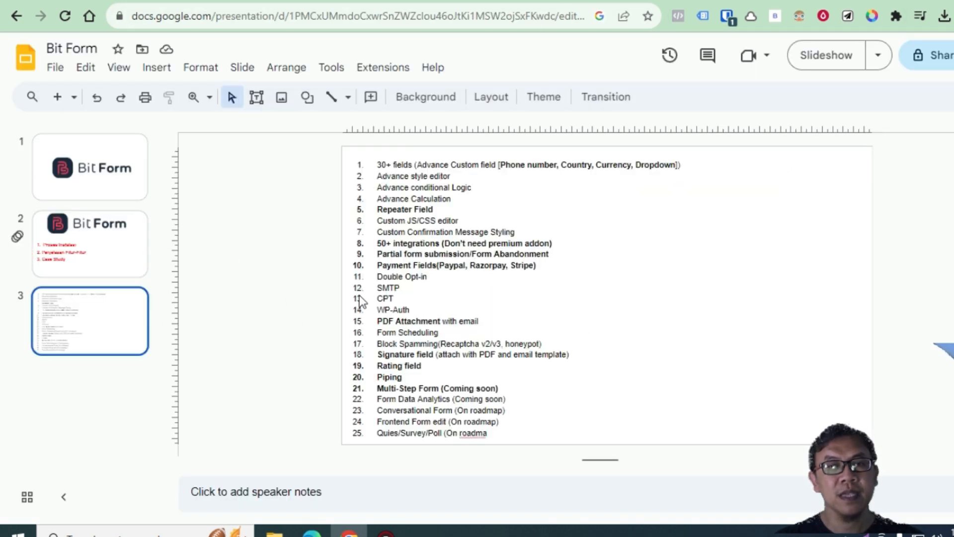
pyautogui.press('Up')
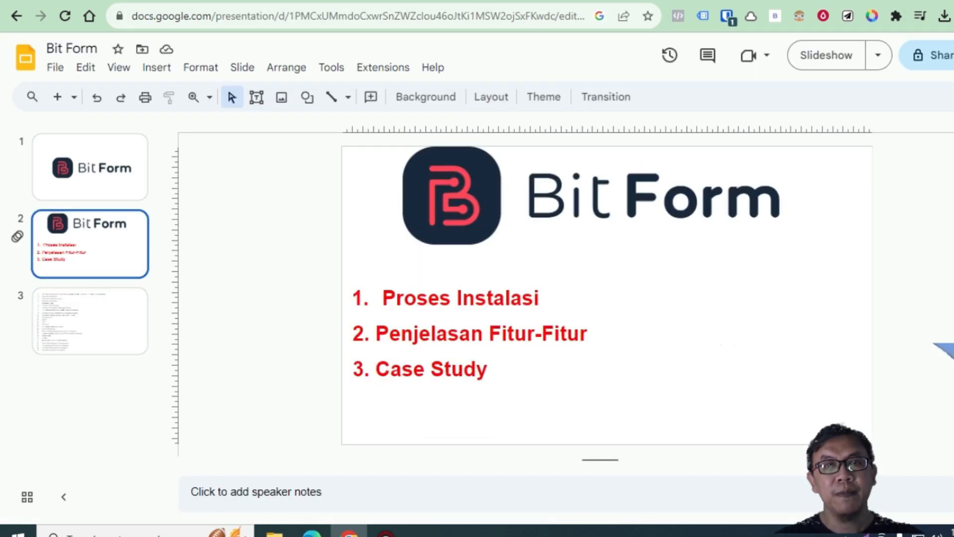
pyautogui.click(148, 2)
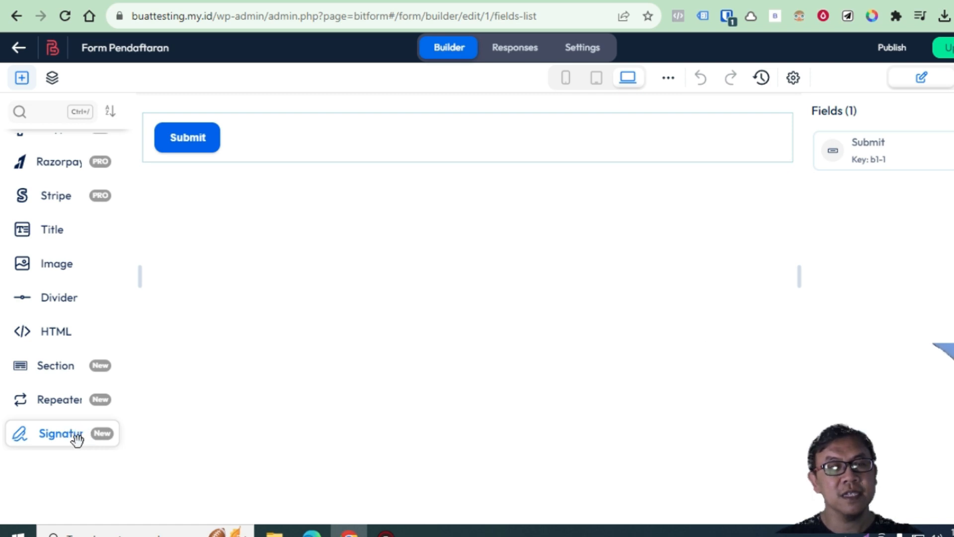
pyautogui.scroll(3, 57, 437)
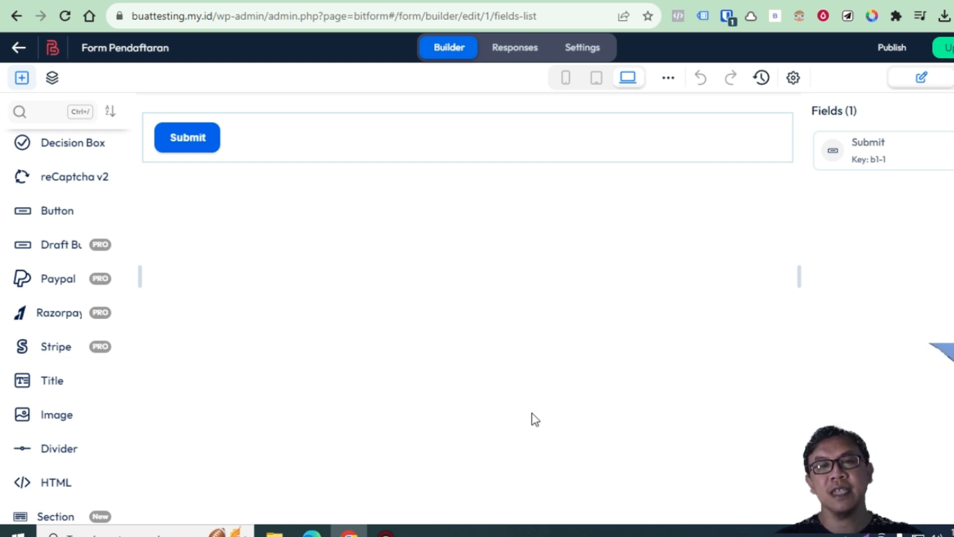
pyautogui.scroll(5, 99, 343)
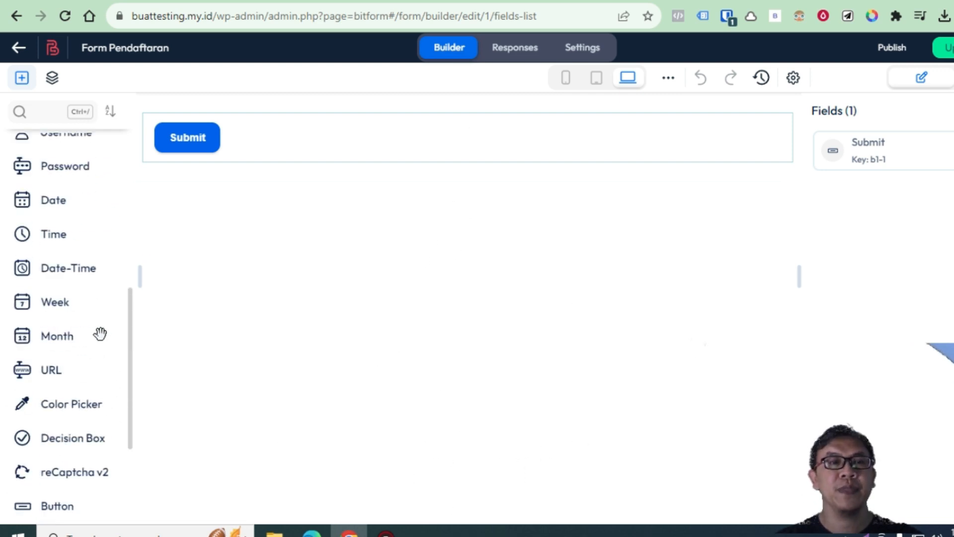
pyautogui.scroll(5, 88, 310)
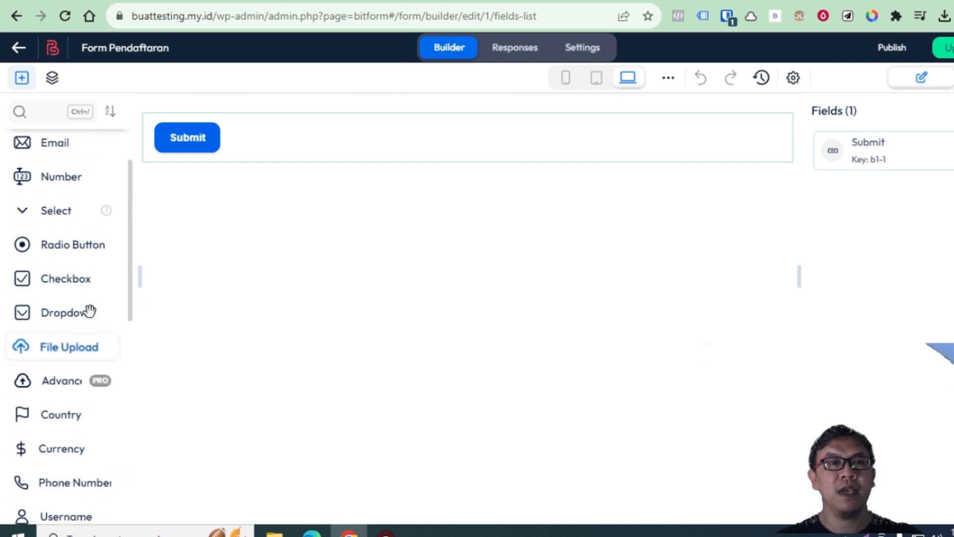
pyautogui.scroll(2, 70, 341)
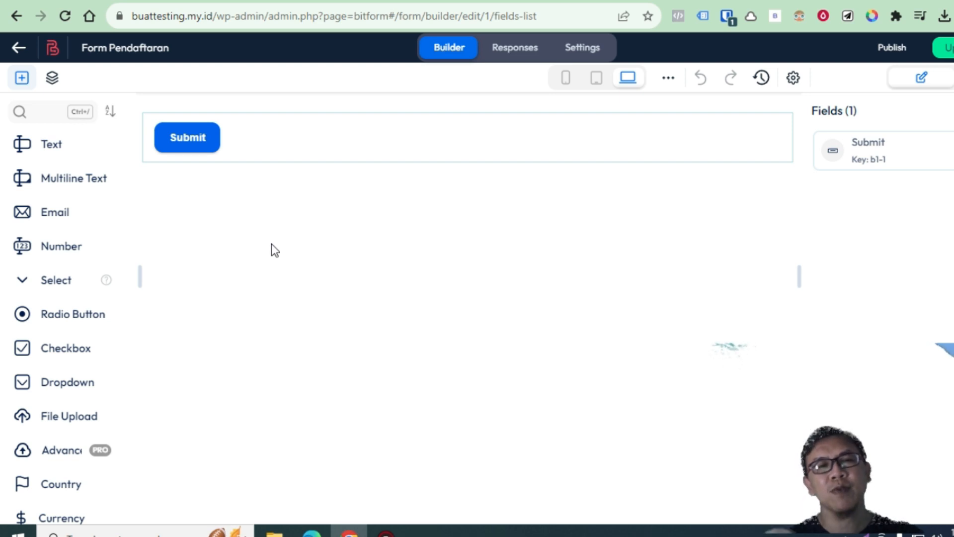
# Place a Text field, then a single Email field, above Submit, deleting the duplicate Email
pyautogui.moveTo(89, 153); pyautogui.dragTo(254, 155)
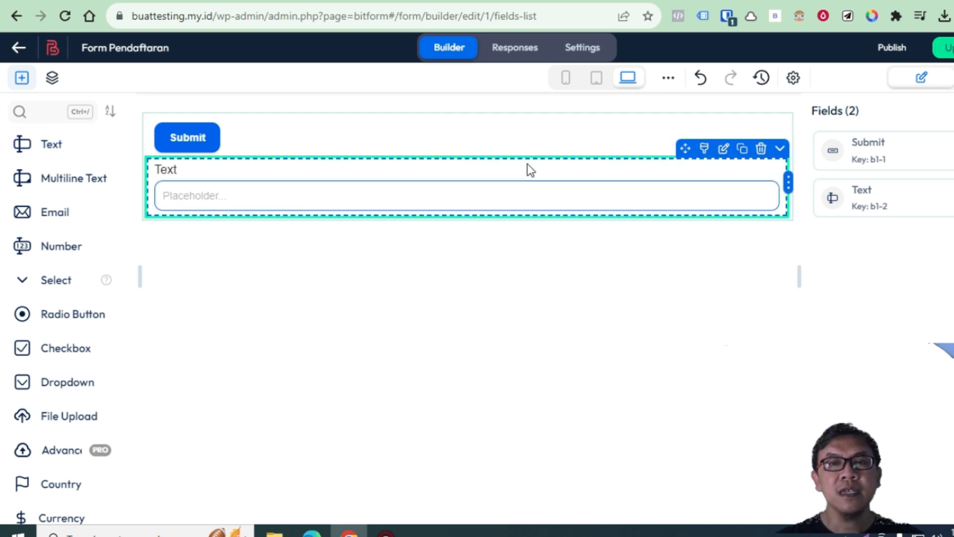
pyautogui.moveTo(530, 157); pyautogui.dragTo(530, 115)
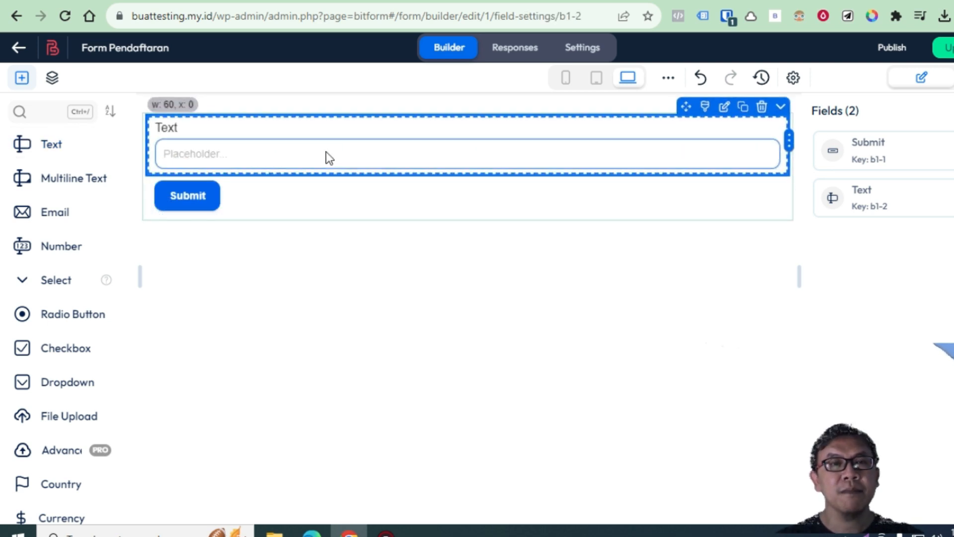
pyautogui.click(65, 212)
pyautogui.click(64, 212)
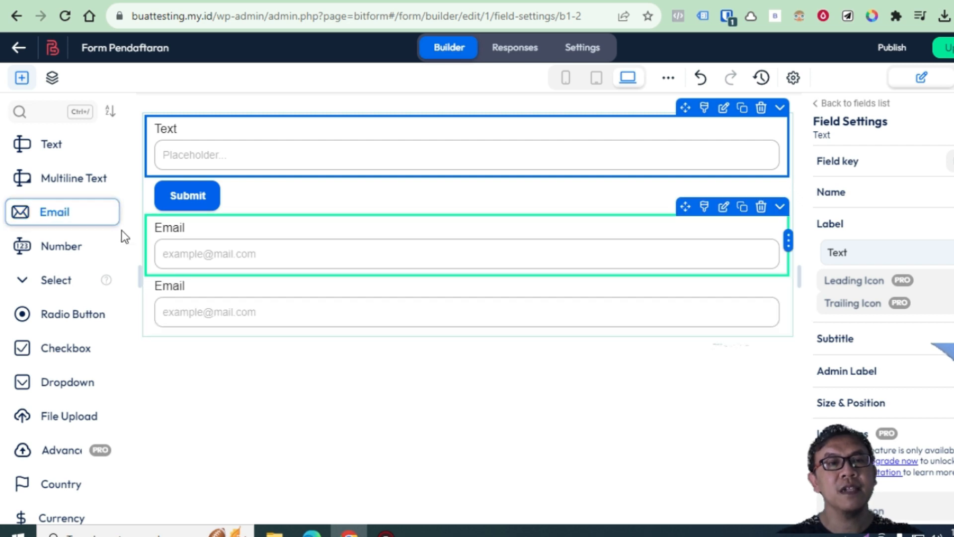
pyautogui.click(761, 266)
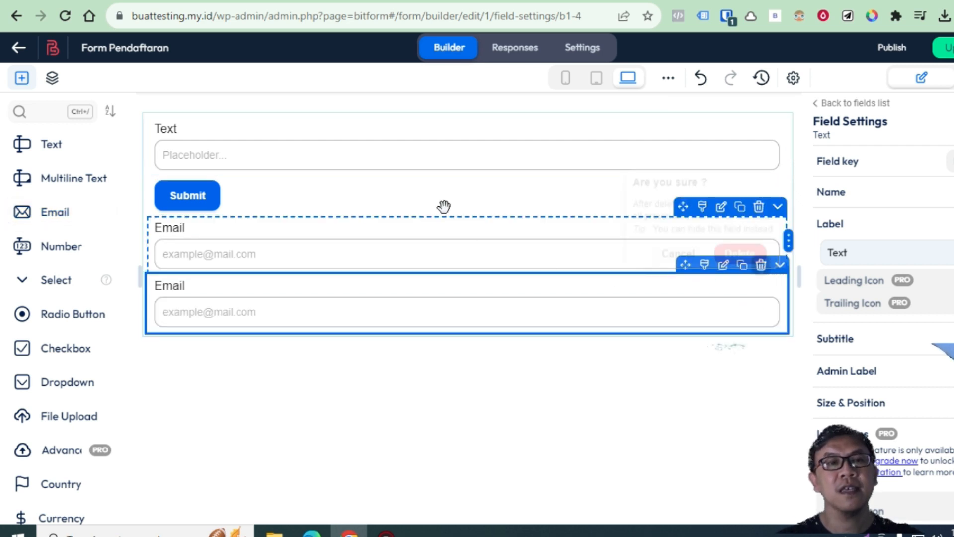
pyautogui.click(739, 244)
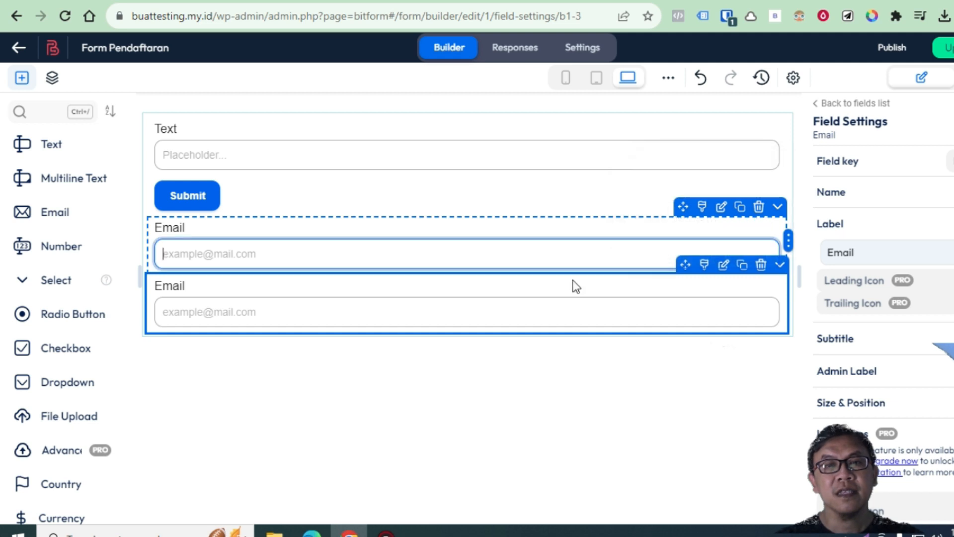
pyautogui.click(759, 265)
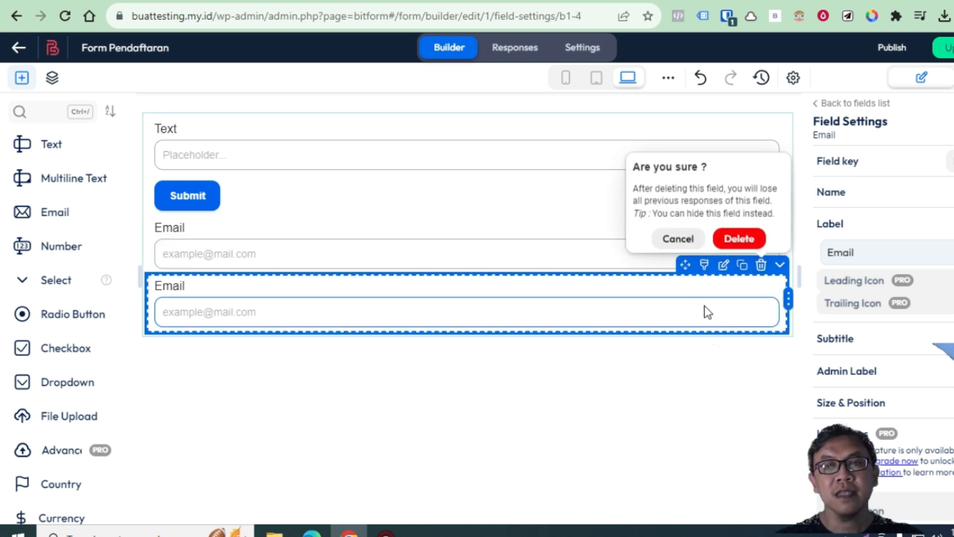
pyautogui.click(737, 242)
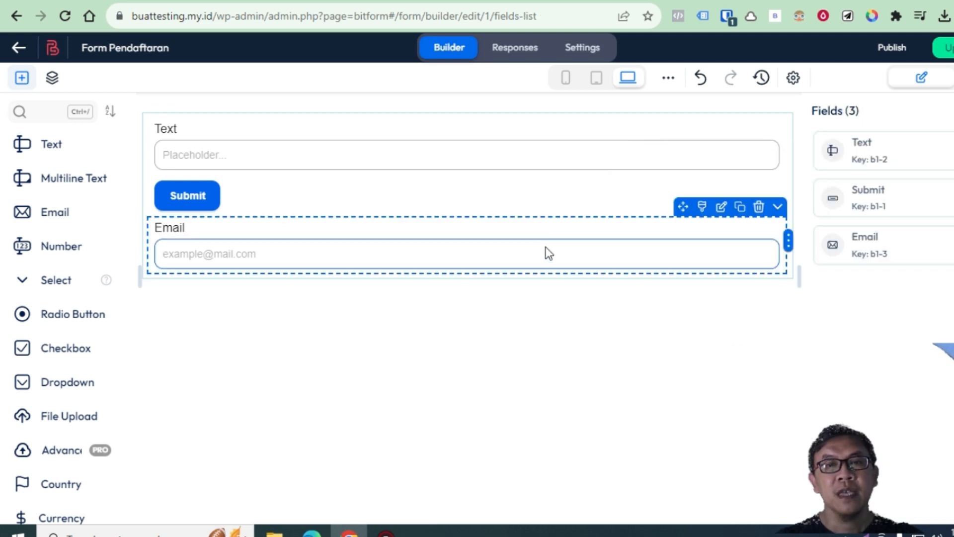
pyautogui.moveTo(239, 218); pyautogui.dragTo(234, 191)
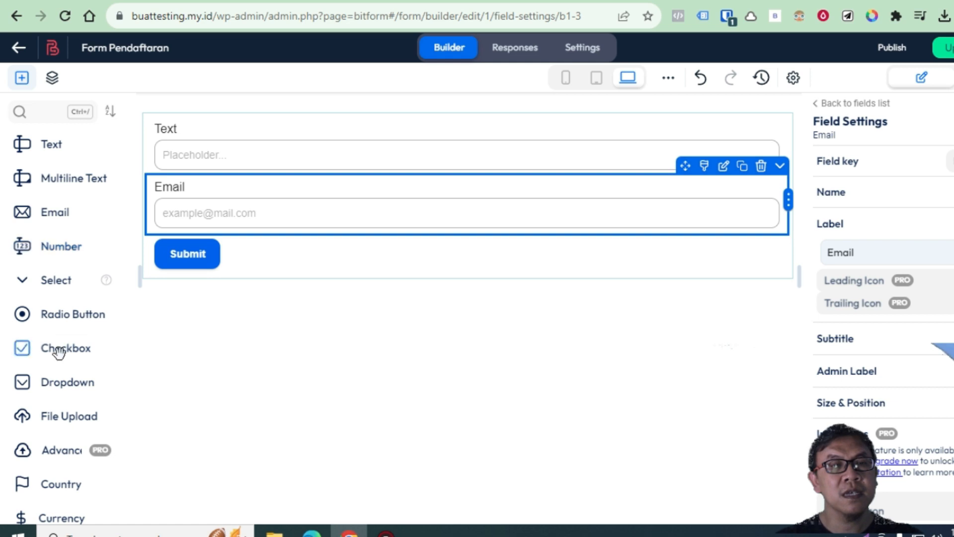
# Add a Phone Number field between Email and Submit, then show the Text field's internal name
pyautogui.scroll(-3, 80, 406)
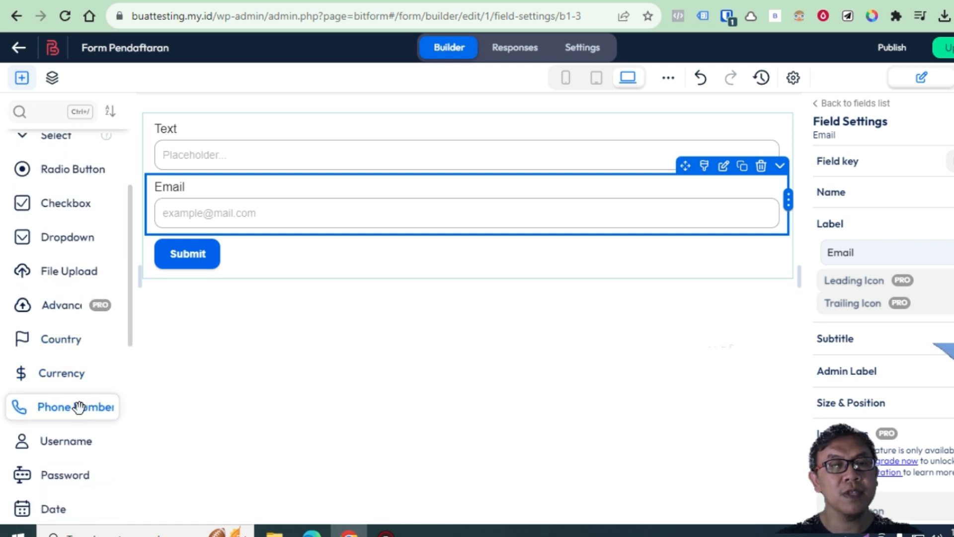
pyautogui.moveTo(77, 407); pyautogui.dragTo(351, 229)
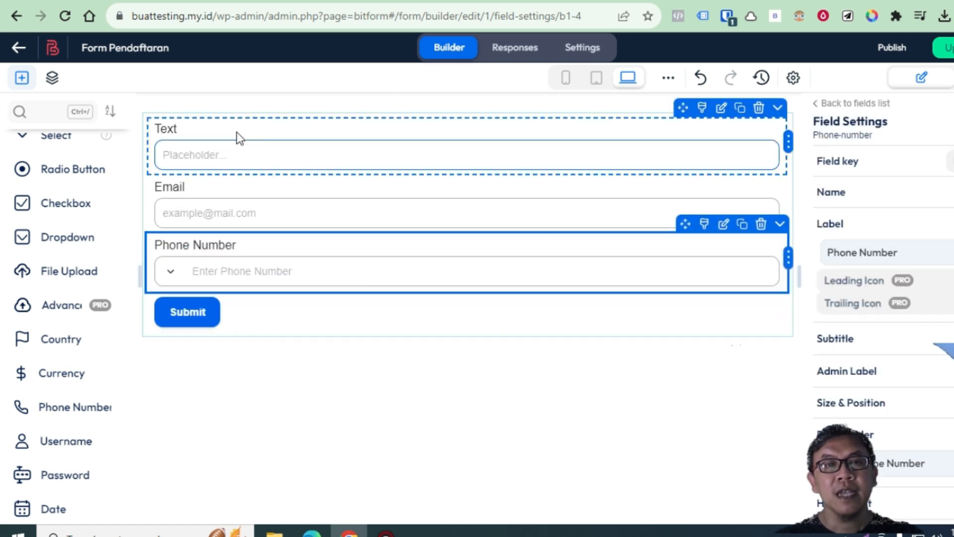
pyautogui.click(199, 132)
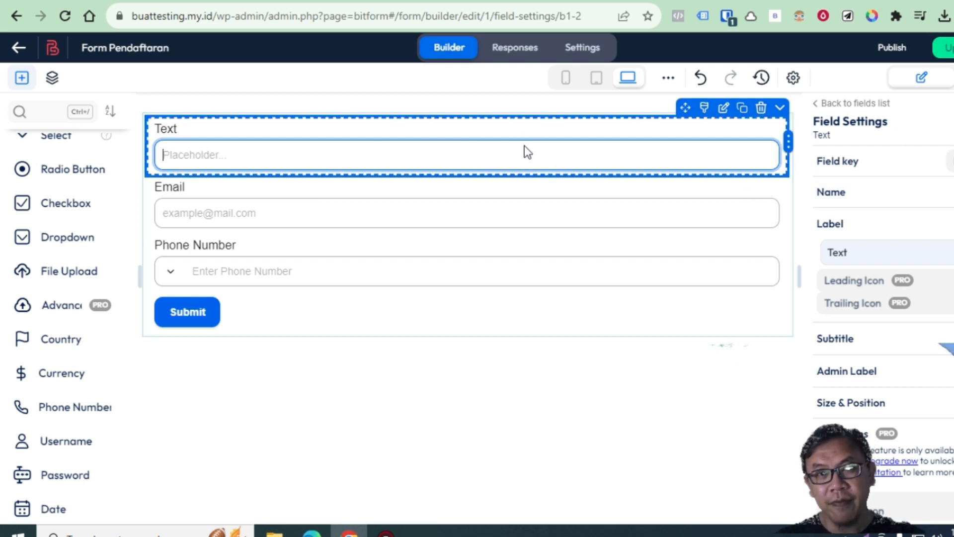
pyautogui.click(286, 154)
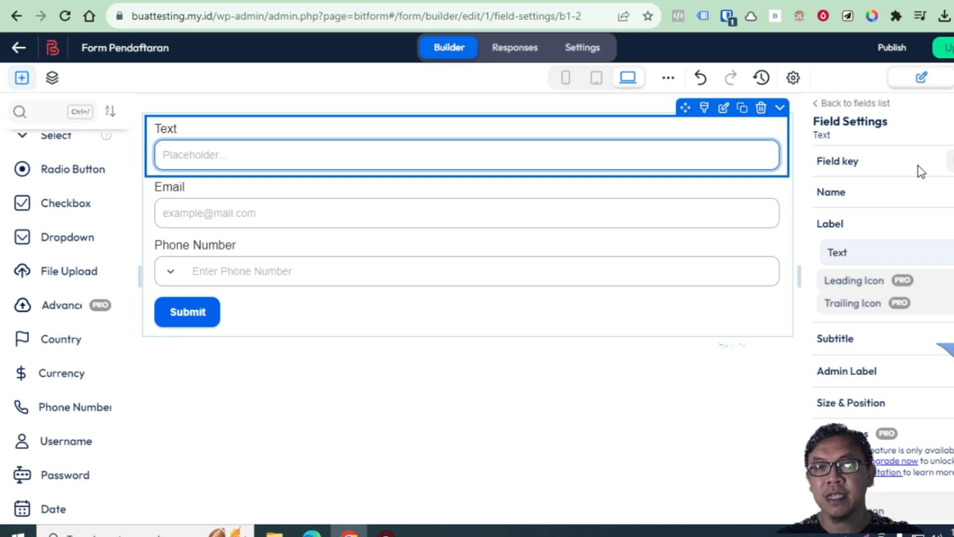
pyautogui.click(944, 193)
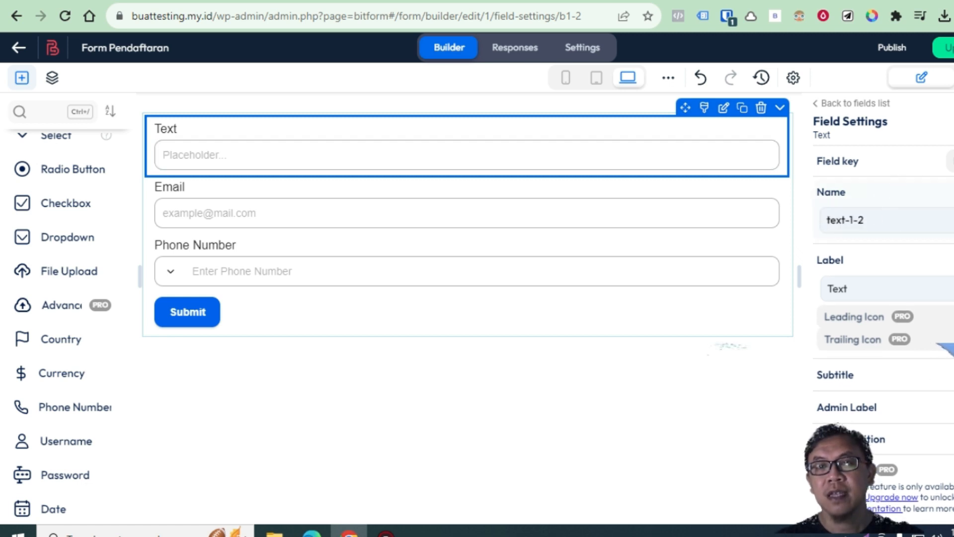
# Hide the internal name again and relabel the Text field 'Nama'
pyautogui.click(944, 192)
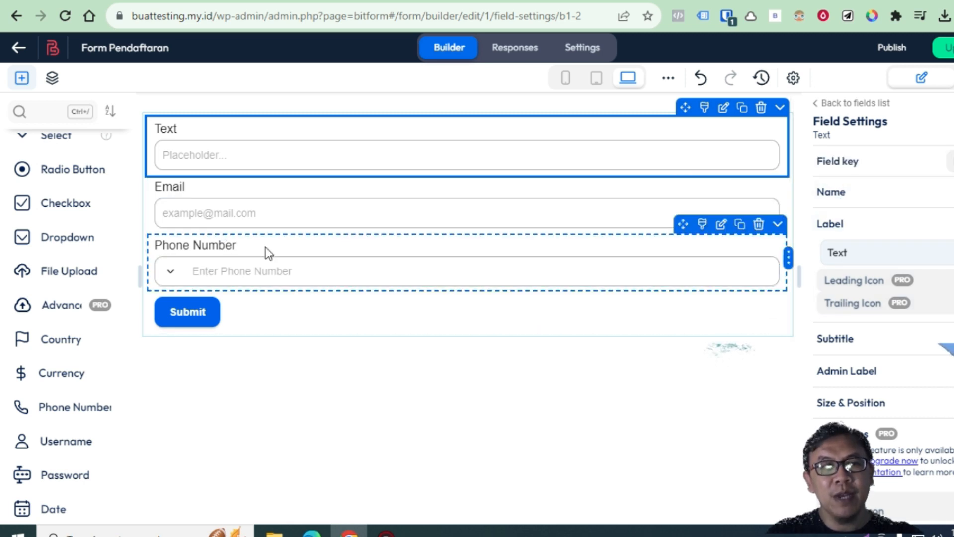
pyautogui.click(232, 149)
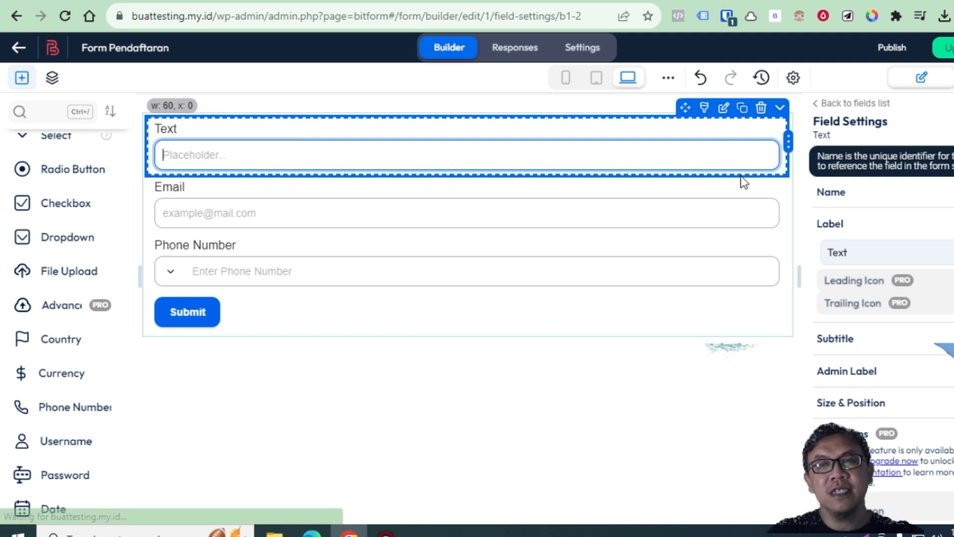
pyautogui.doubleClick(859, 247)
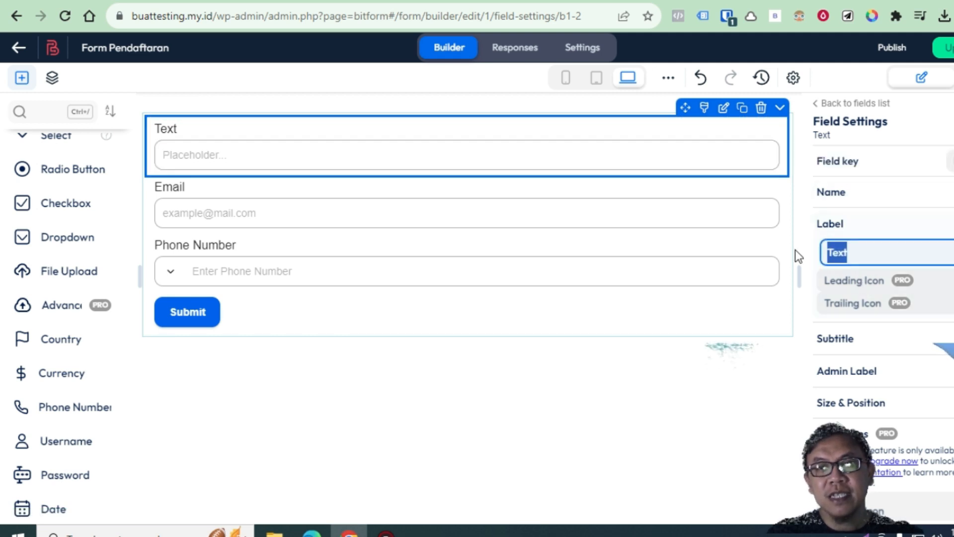
pyautogui.write('Nama')
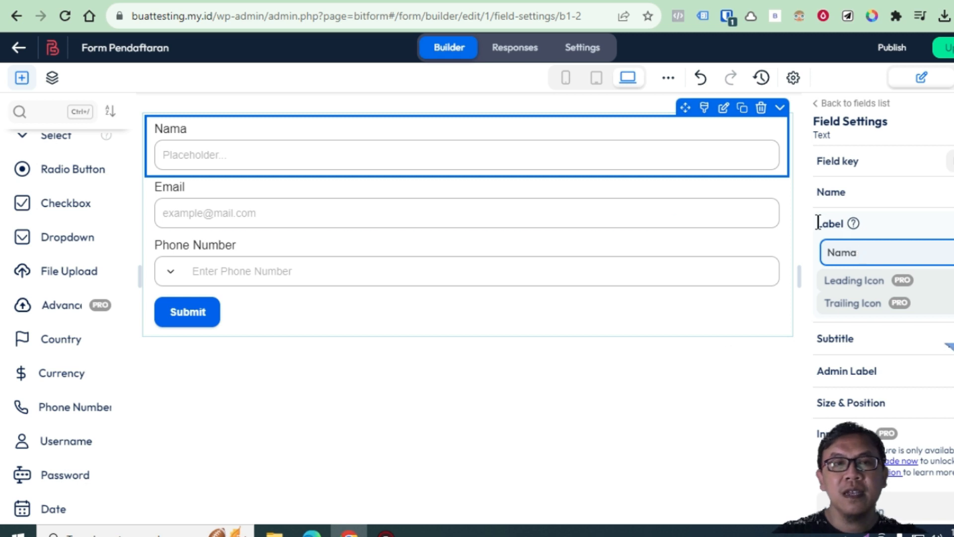
# Fill the Nama box with 'Tuliskan Nama Anda Disini', then select the Email field
pyautogui.click(298, 165)
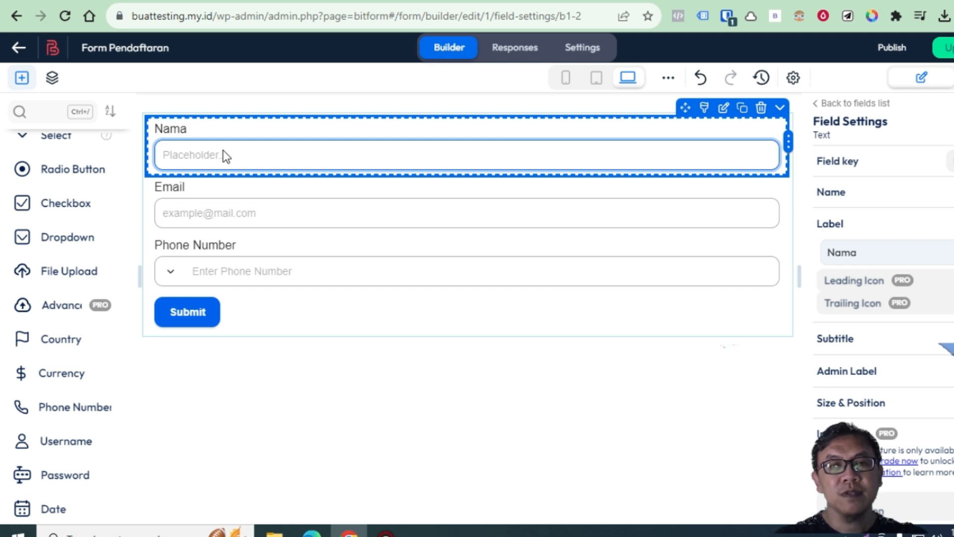
pyautogui.write('TUI')
pyautogui.press('BackSpace')
pyautogui.press('BackSpace')
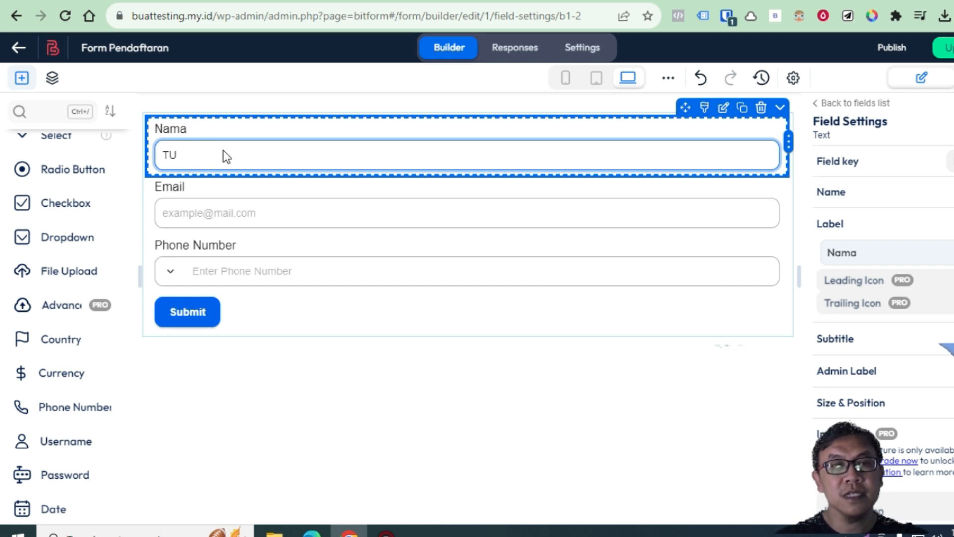
pyautogui.write('uliskan ')
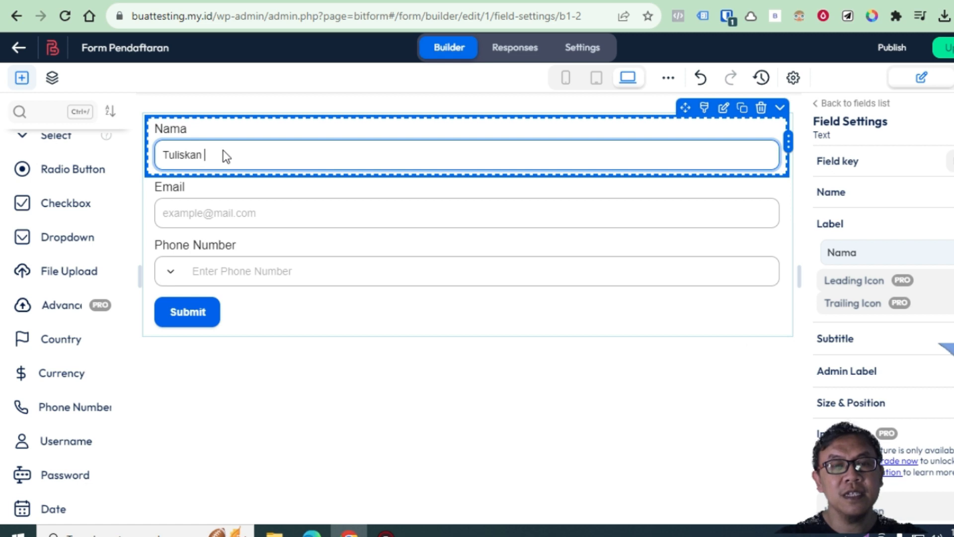
pyautogui.write('Nama Anda Disini')
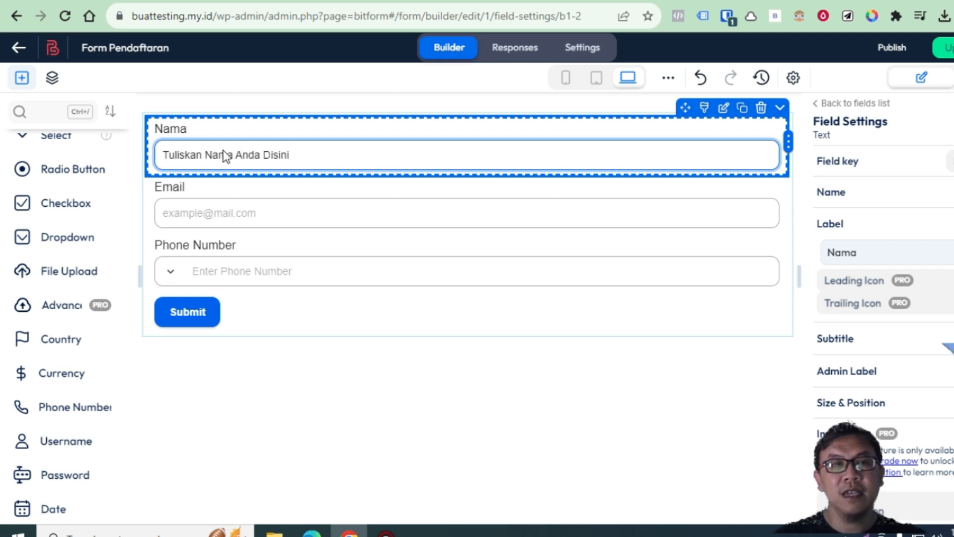
pyautogui.click(231, 192)
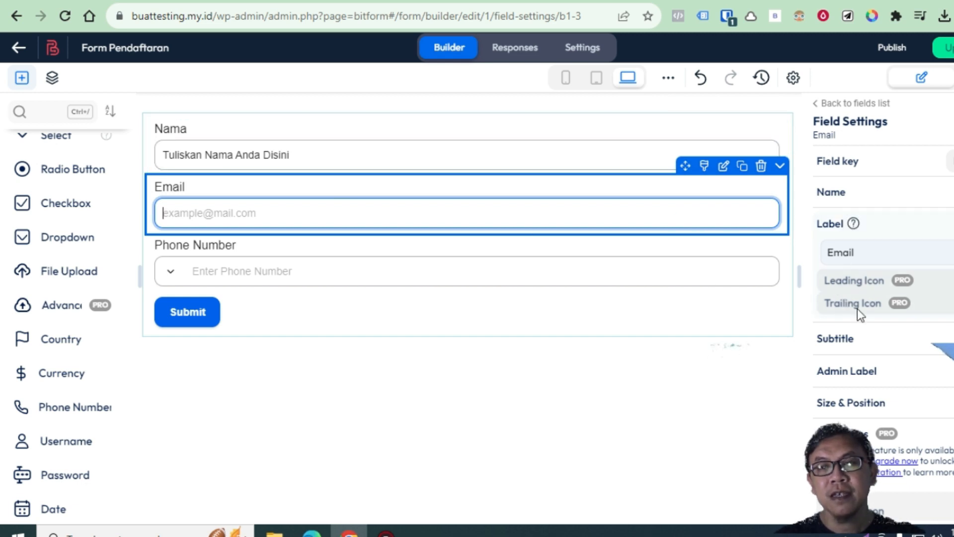
pyautogui.click(255, 212)
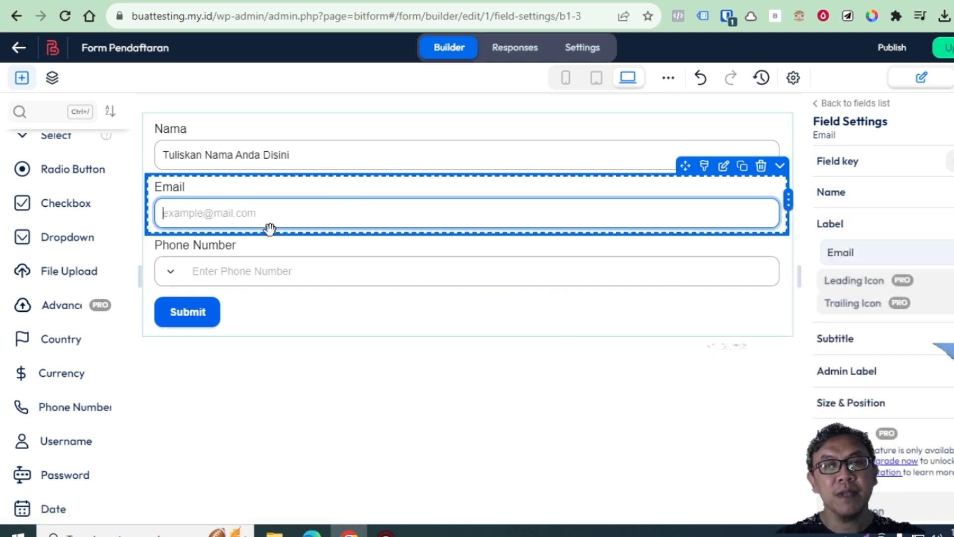
# Relabel the Phone Number field 'Nomor Whatsapp' and check its country-code picker
pyautogui.click(240, 246)
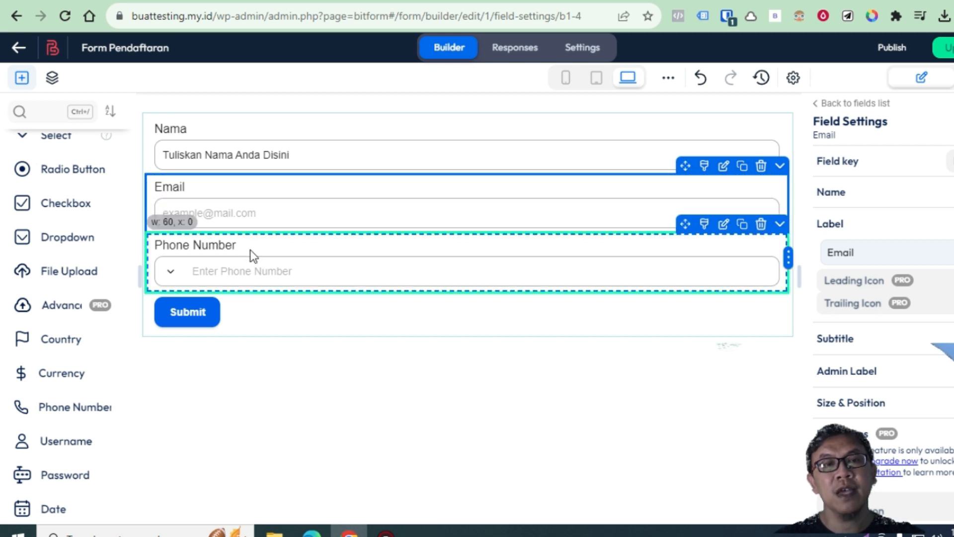
pyautogui.moveTo(900, 252); pyautogui.dragTo(815, 252)
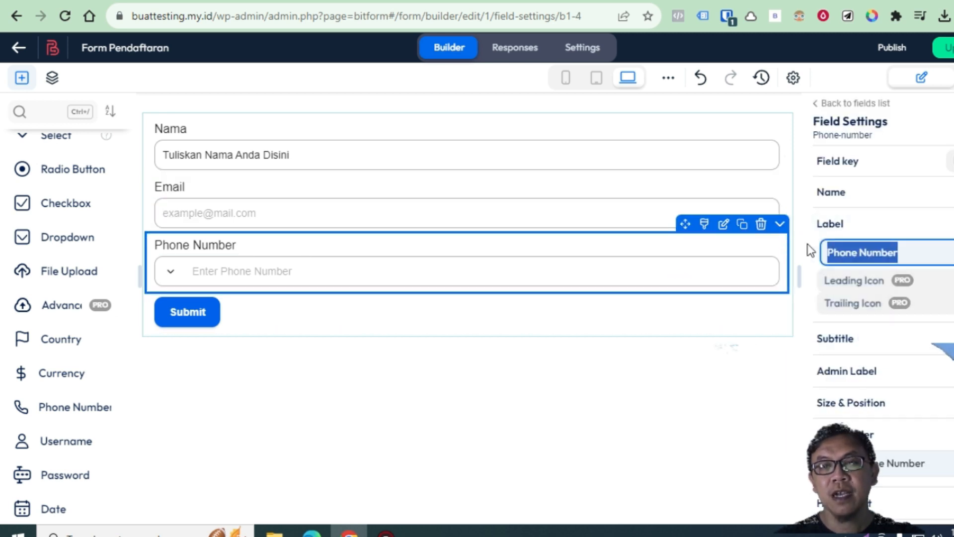
pyautogui.write('No')
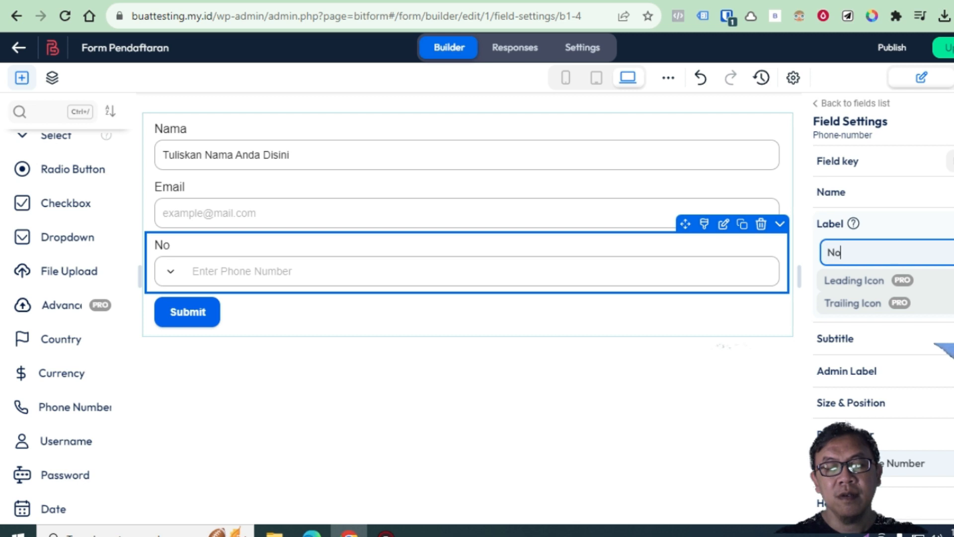
pyautogui.write('mor Wh')
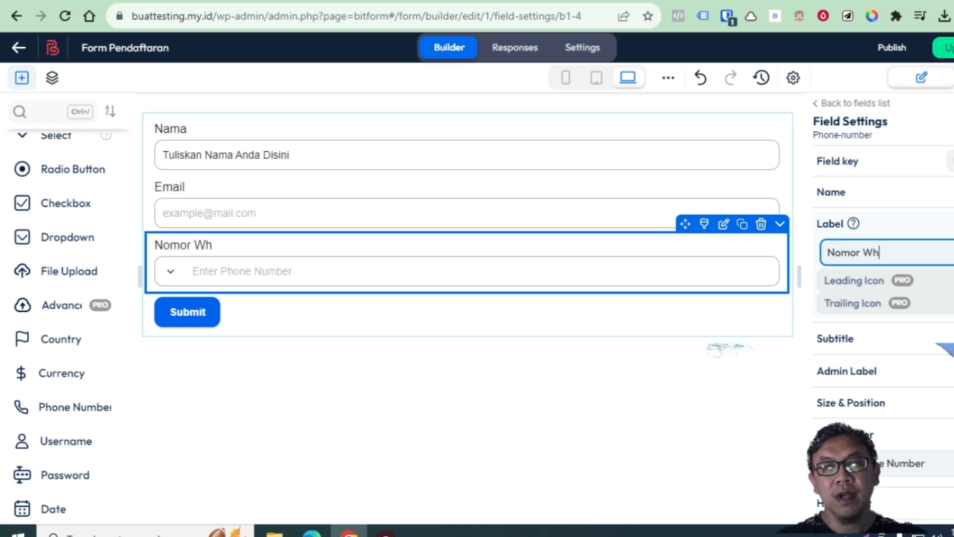
pyautogui.write('atsapp')
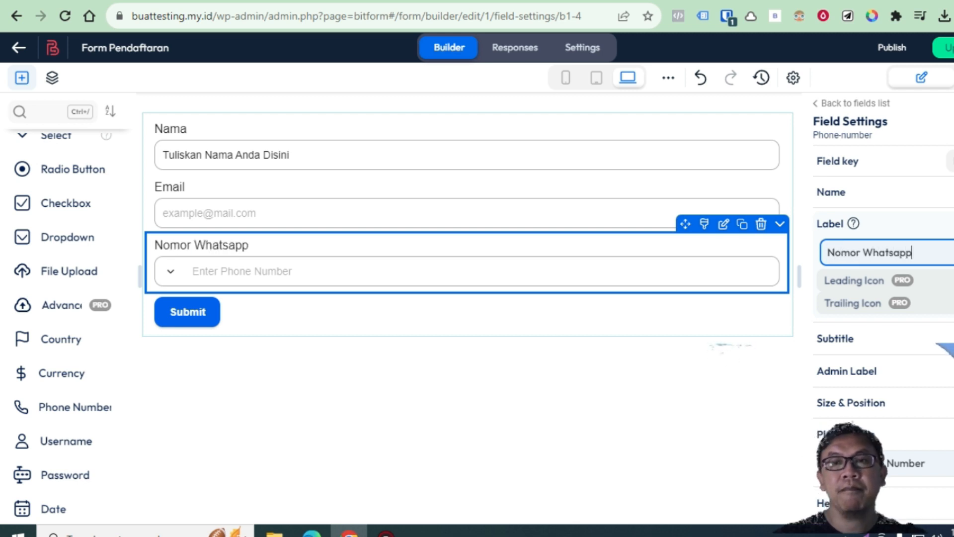
pyautogui.click(356, 274)
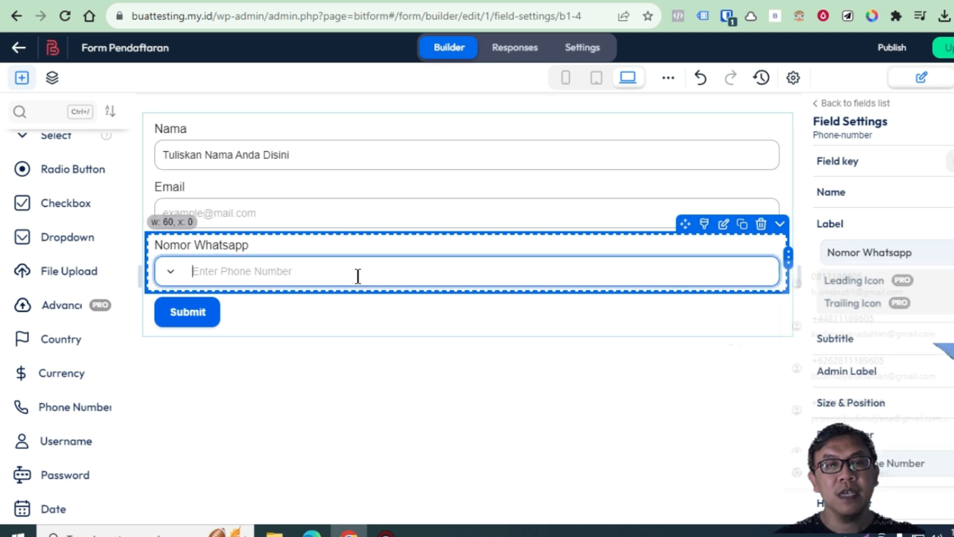
pyautogui.click(170, 279)
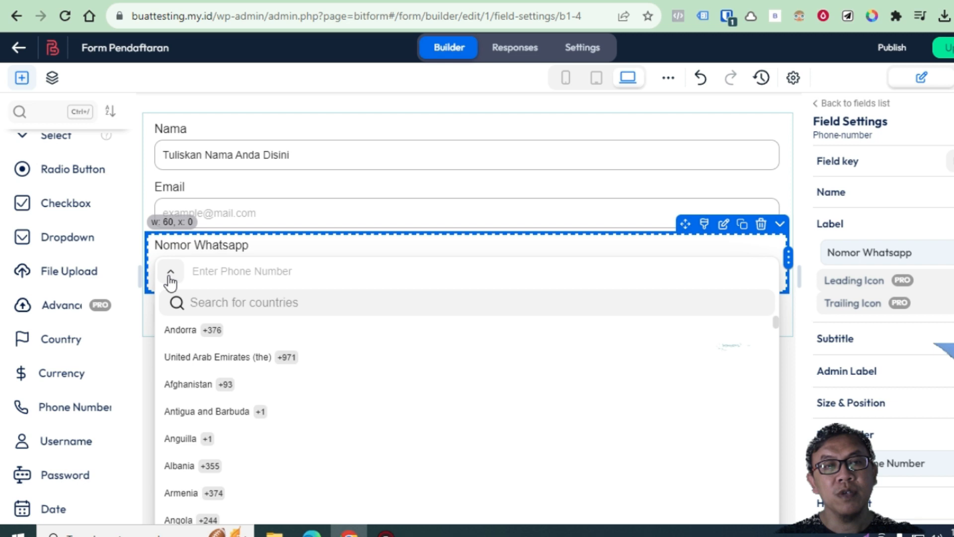
pyautogui.click(171, 279)
pyautogui.scroll(-1, 919, 372)
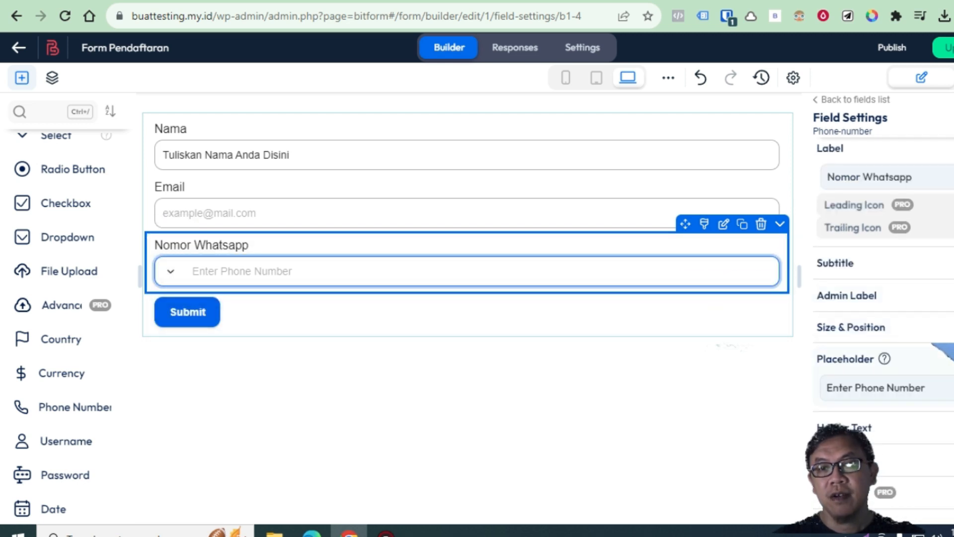
pyautogui.scroll(-1, 917, 436)
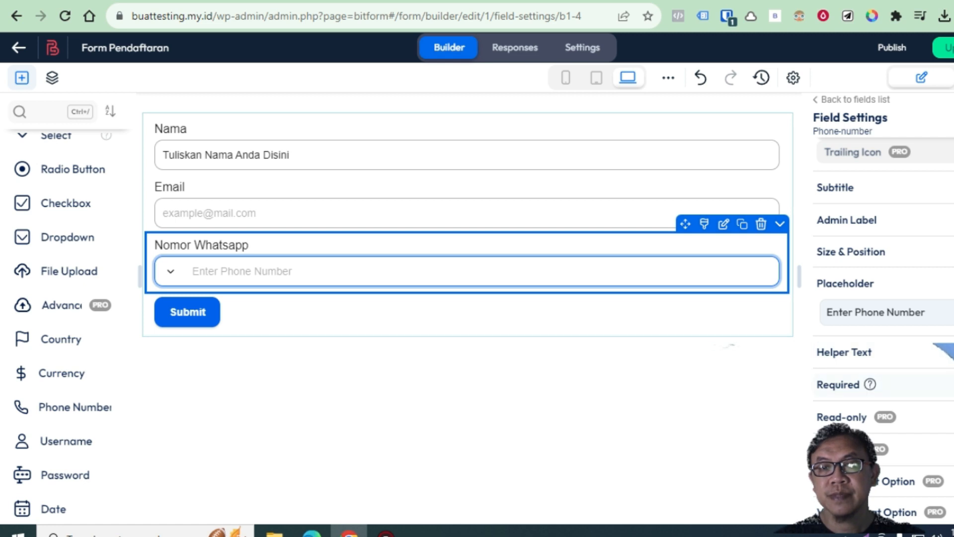
# Turn on Required for Nomor Whatsapp and look through its remaining field settings
pyautogui.click(949, 385)
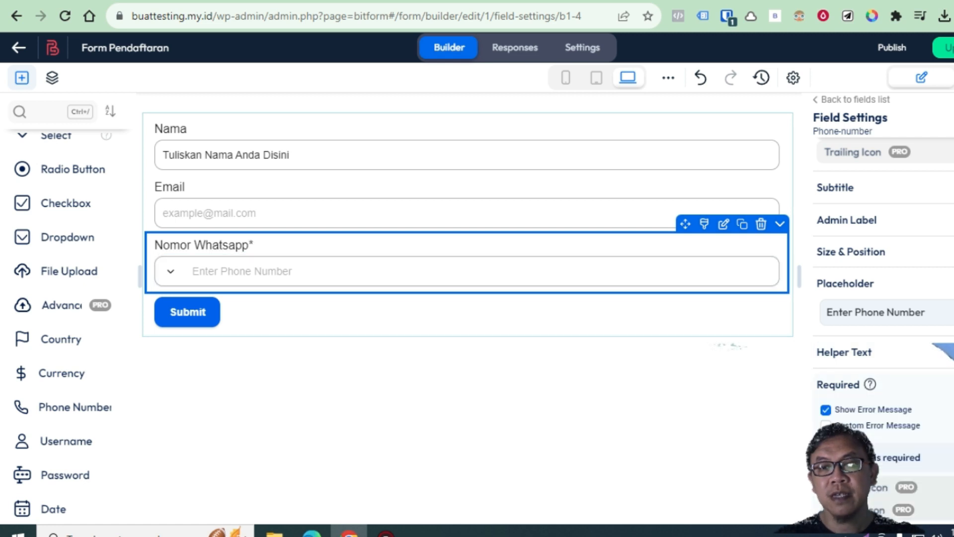
pyautogui.scroll(-2, 949, 388)
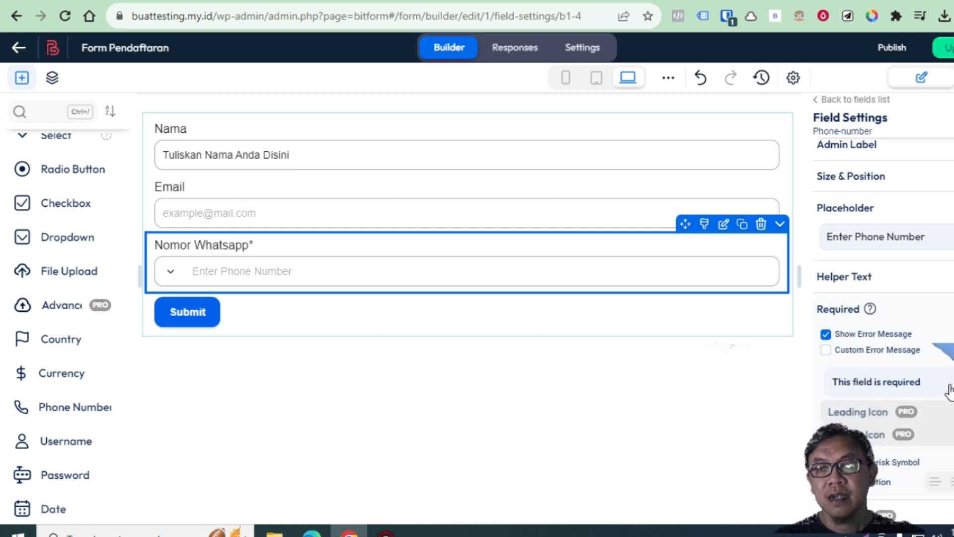
pyautogui.scroll(-2, 949, 390)
pyautogui.scroll(-2, 950, 390)
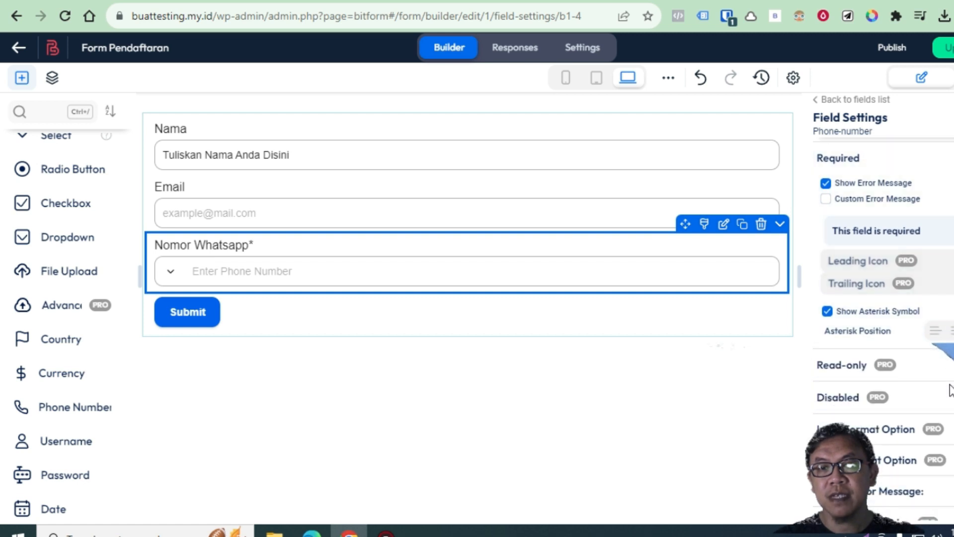
pyautogui.scroll(-4, 950, 390)
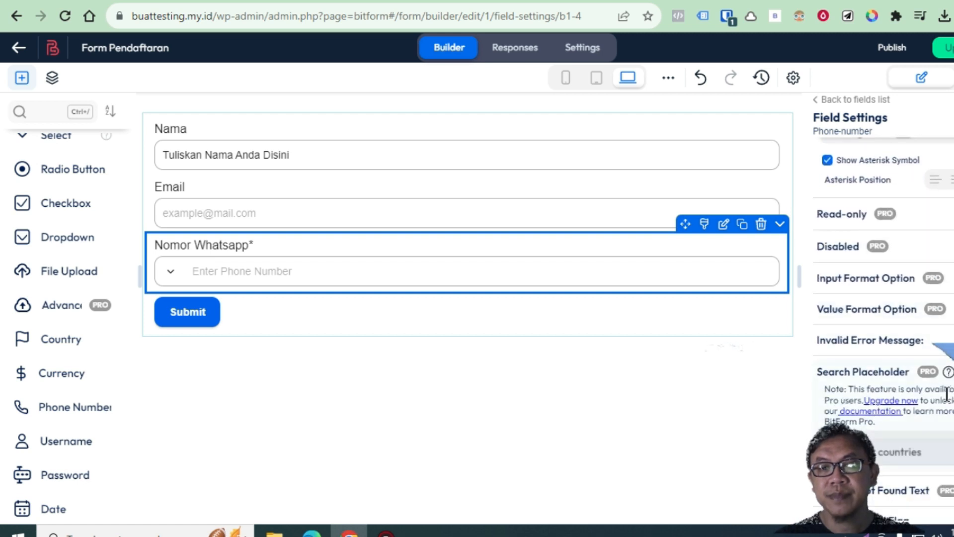
pyautogui.scroll(-4, 947, 393)
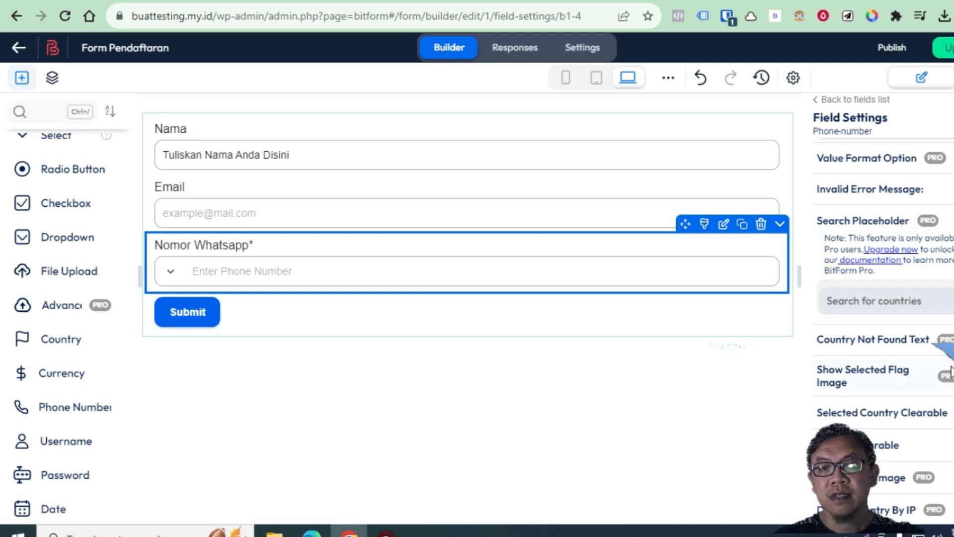
pyautogui.scroll(-2, 950, 370)
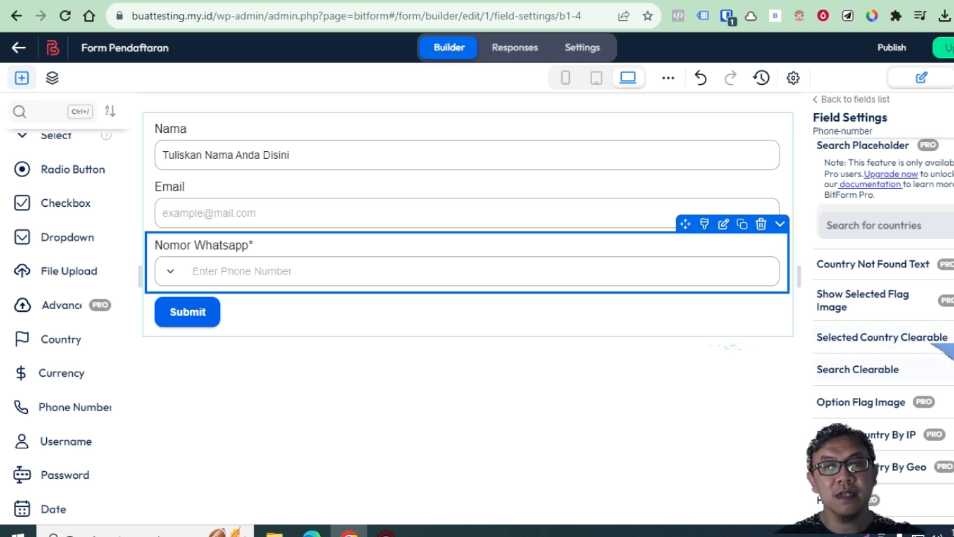
pyautogui.scroll(-2, 950, 377)
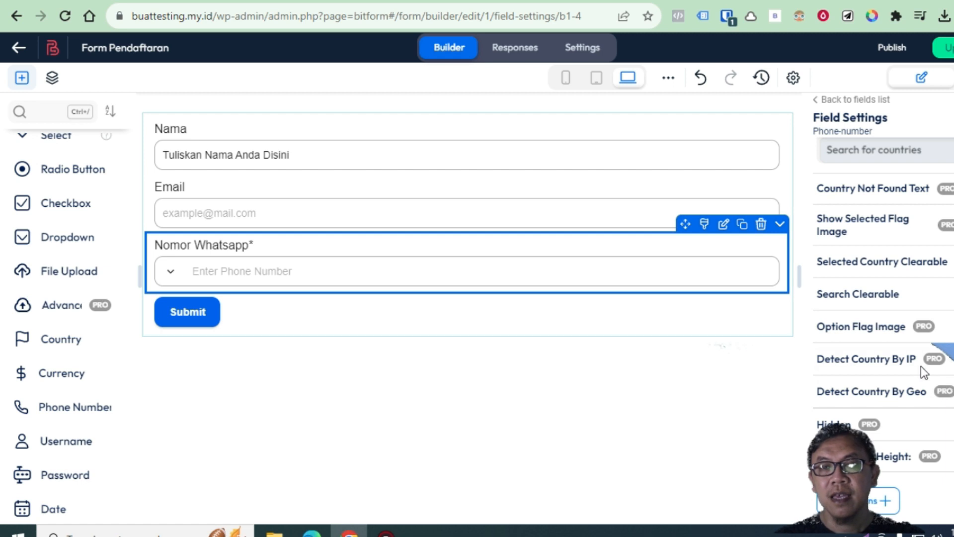
pyautogui.scroll(-2, 944, 380)
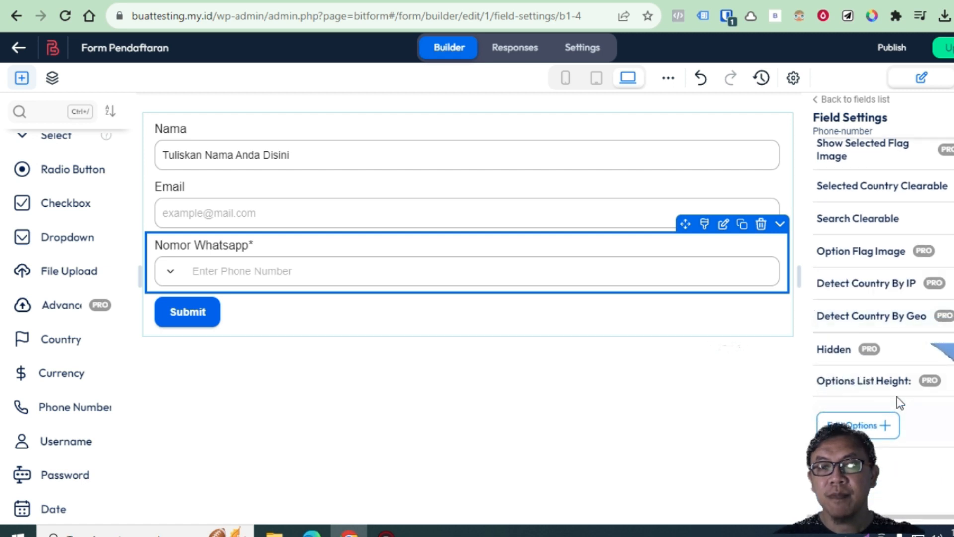
pyautogui.scroll(4, 941, 404)
pyautogui.scroll(-4, 942, 405)
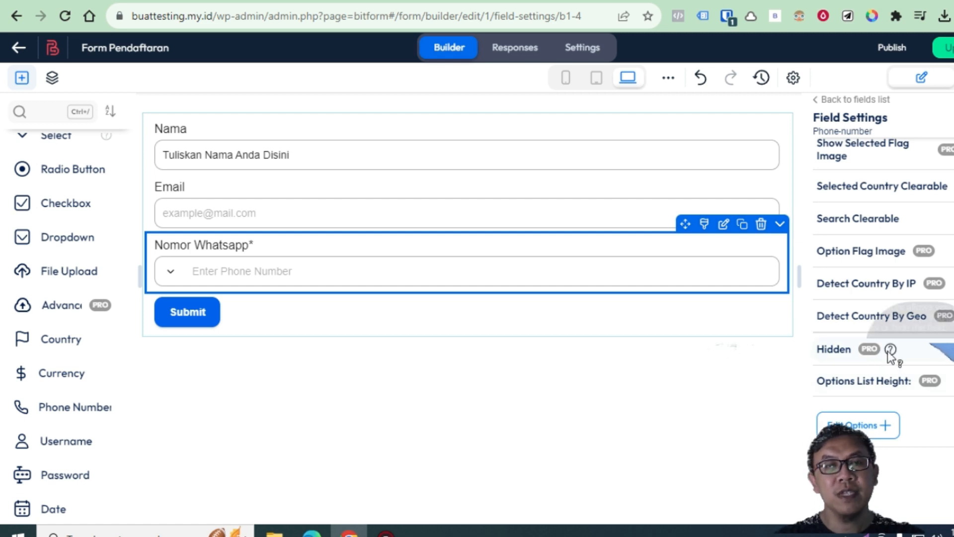
pyautogui.scroll(5, 928, 371)
pyautogui.scroll(8, 928, 371)
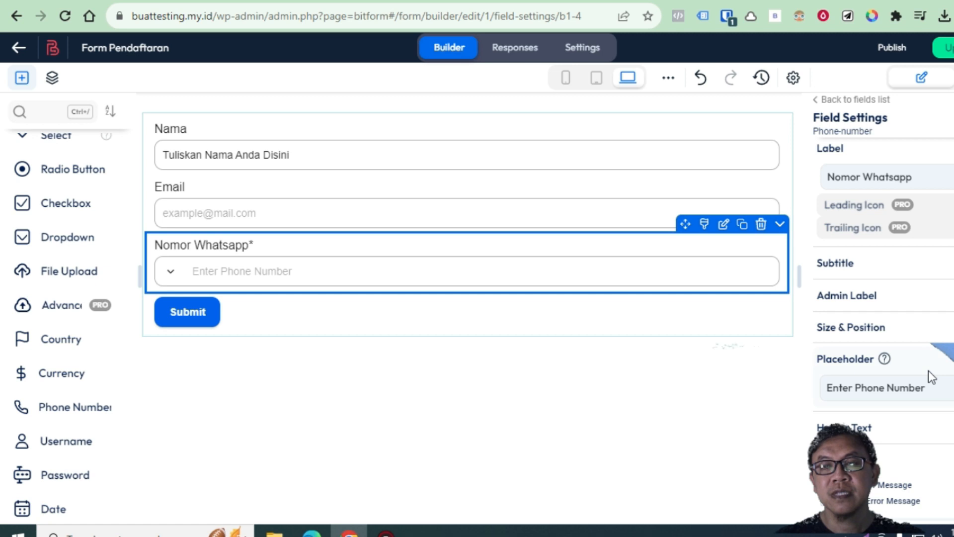
pyautogui.scroll(1, 936, 414)
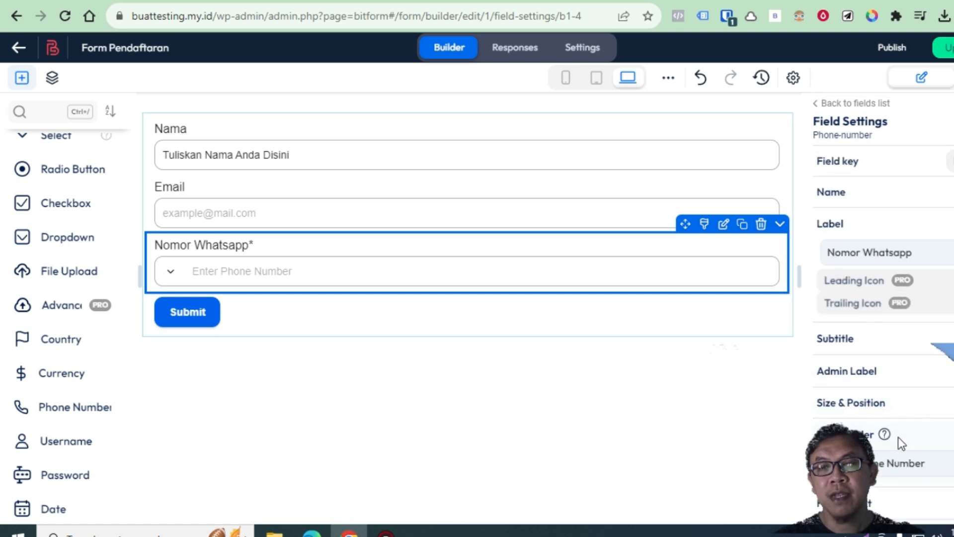
pyautogui.scroll(-1, 935, 429)
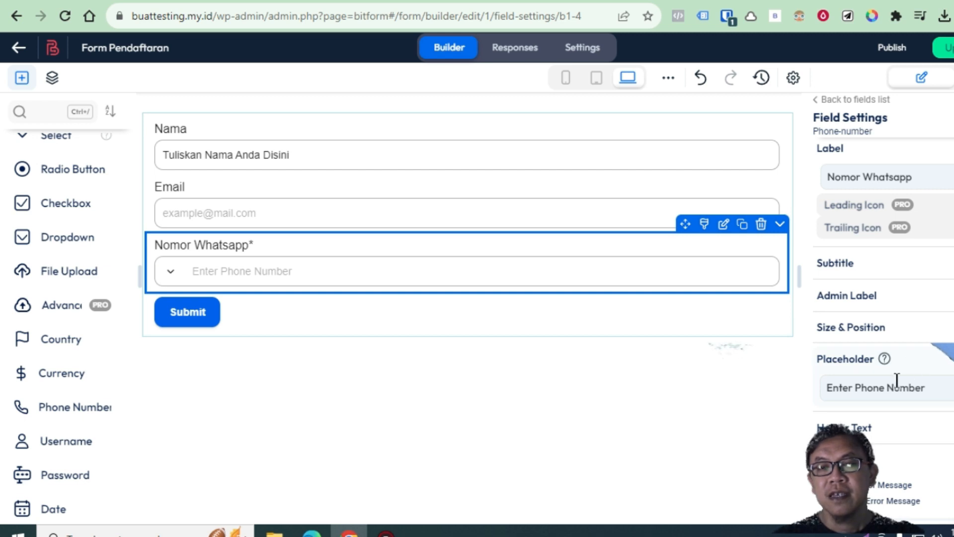
pyautogui.scroll(-1, 911, 449)
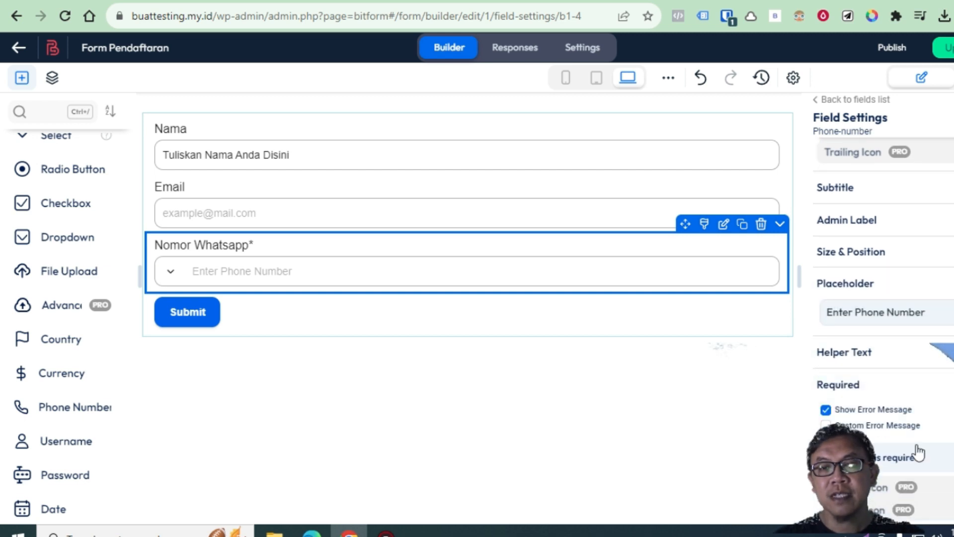
pyautogui.scroll(-1, 917, 448)
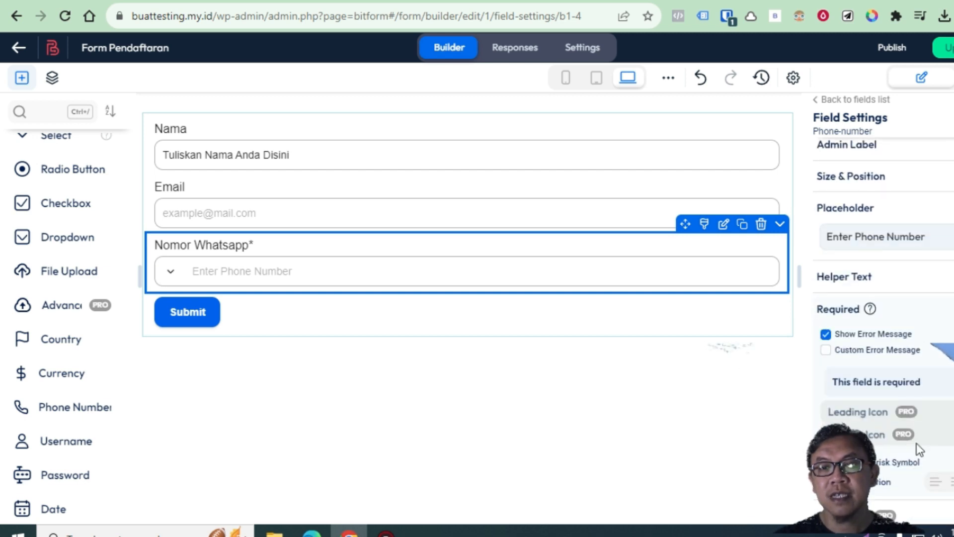
pyautogui.scroll(-1, 919, 434)
pyautogui.scroll(-1, 919, 433)
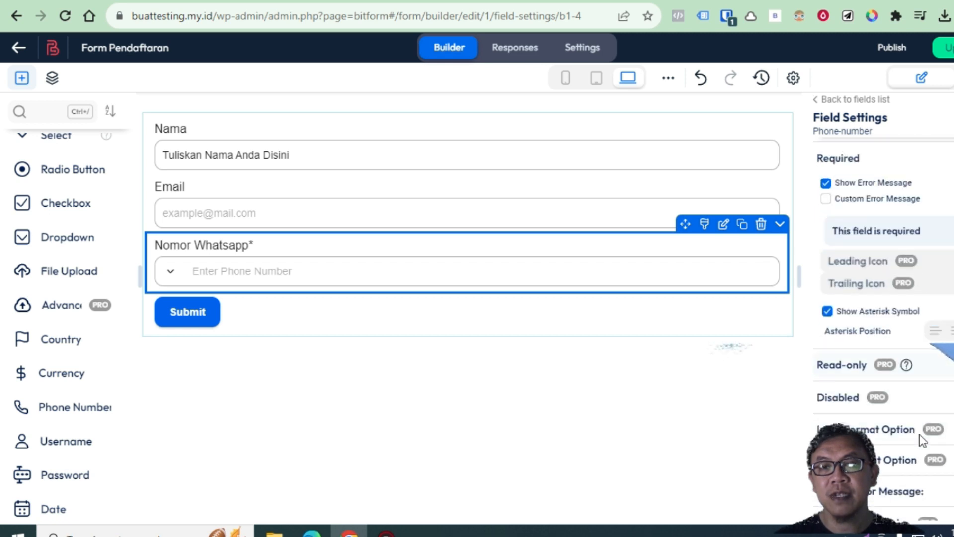
pyautogui.scroll(-1, 916, 422)
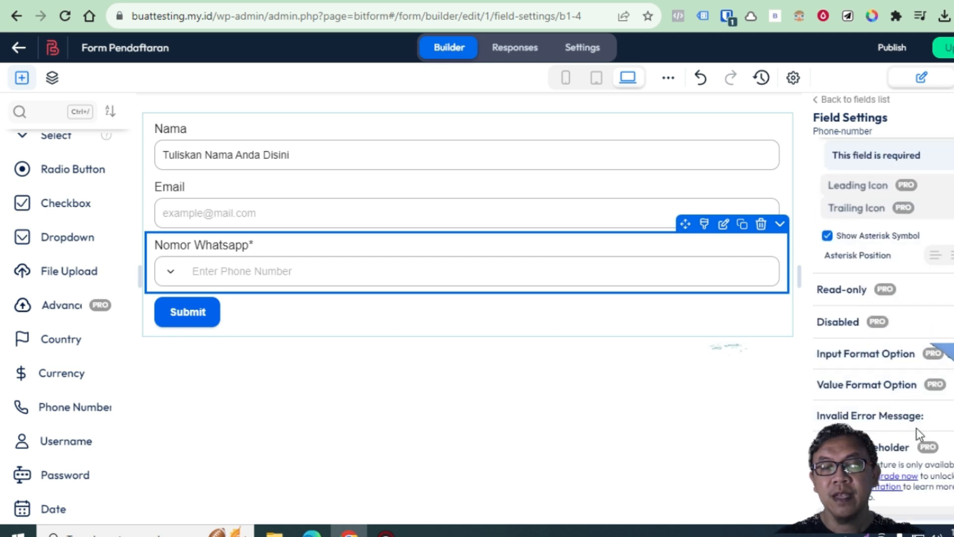
pyautogui.scroll(2, 916, 428)
# Change the submit button's text from 'Submit' to 'KIRIM SEKARANG'
pyautogui.click(232, 313)
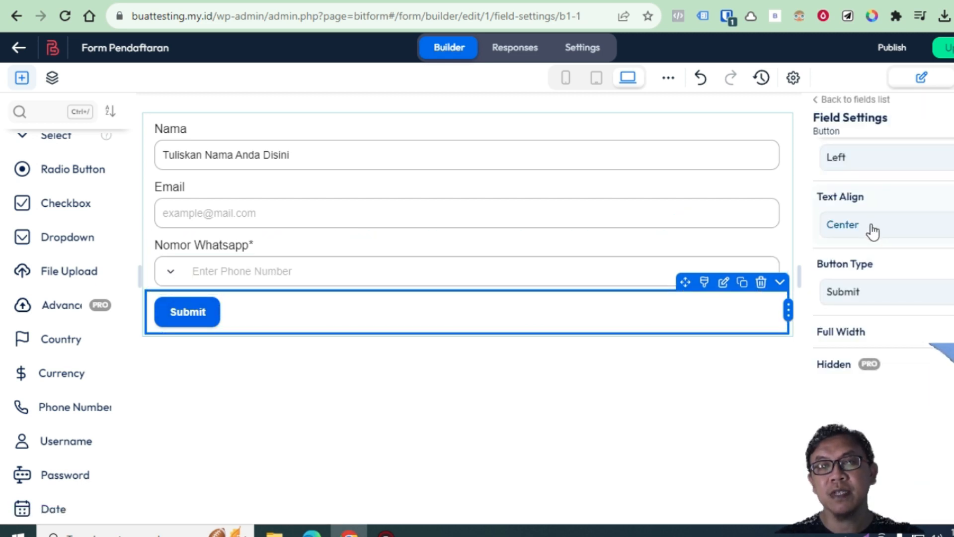
pyautogui.scroll(1, 871, 230)
pyautogui.scroll(2, 885, 362)
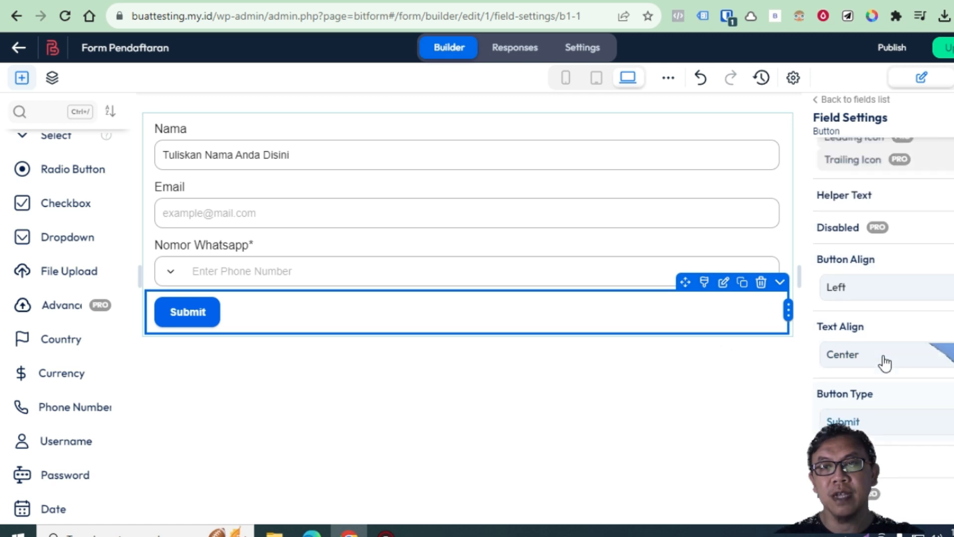
pyautogui.scroll(1, 890, 291)
pyautogui.click(865, 284)
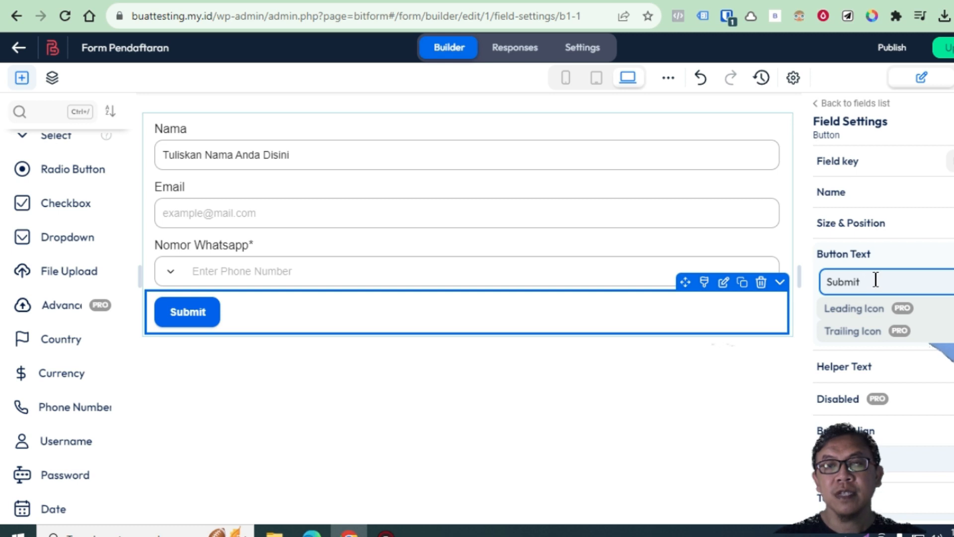
pyautogui.press('BackSpace')
pyautogui.press('BackSpace')
pyautogui.press('BackSpace')
pyautogui.press('BackSpace')
pyautogui.press('BackSpace')
pyautogui.press('BackSpace')
pyautogui.write('KIRIM S')
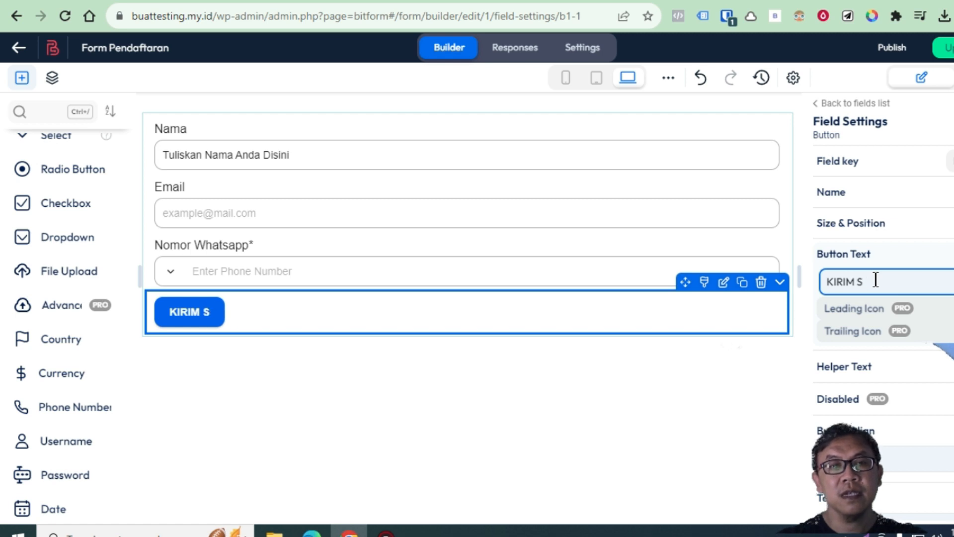
pyautogui.write('EKARANG')
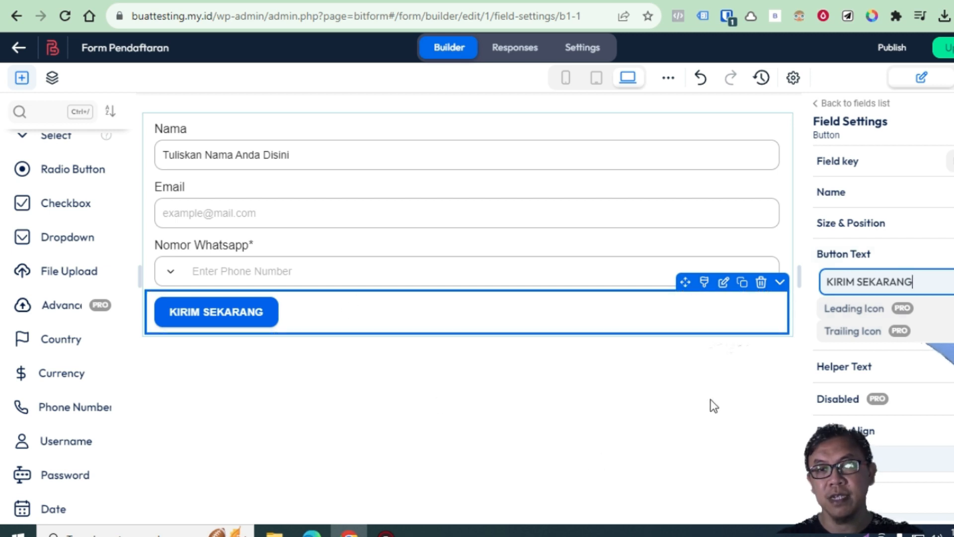
pyautogui.scroll(-5, 937, 348)
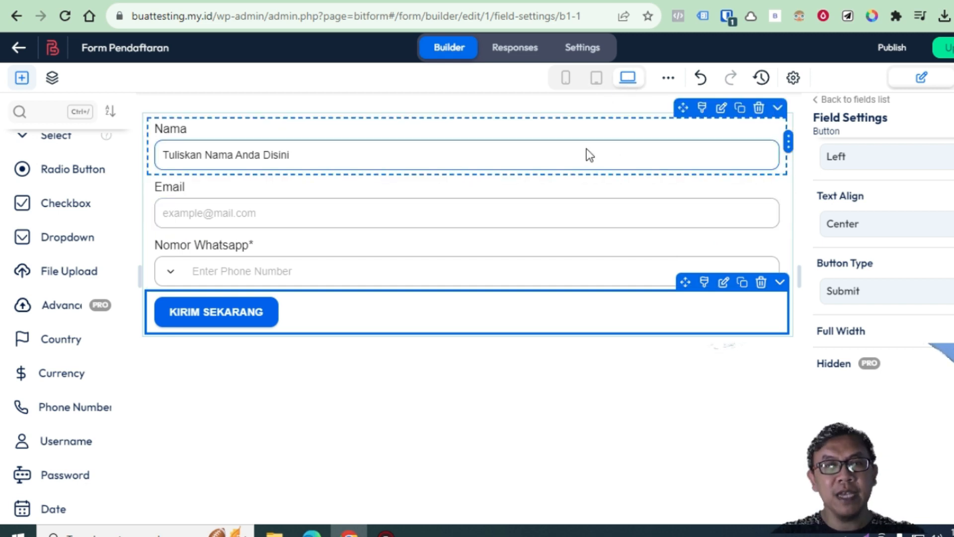
pyautogui.click(600, 81)
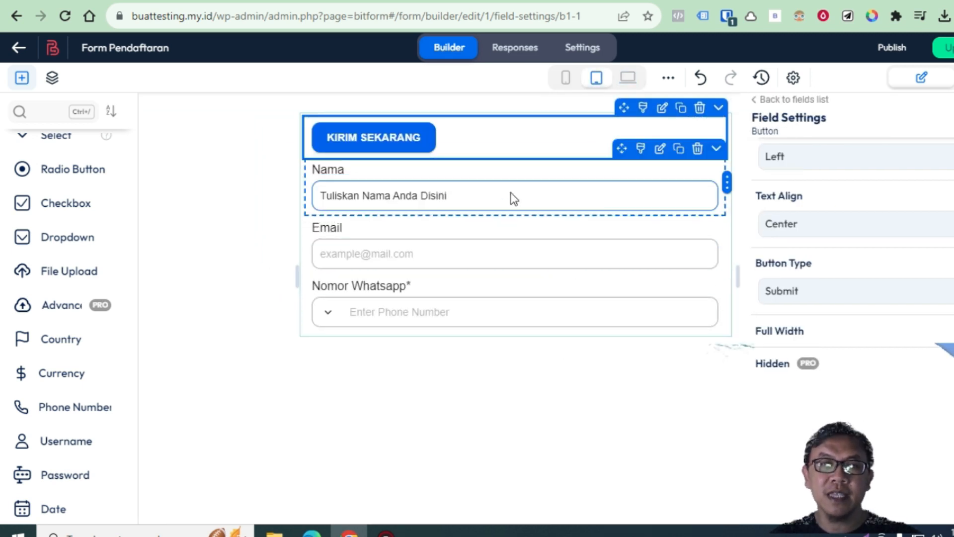
pyautogui.click(575, 137)
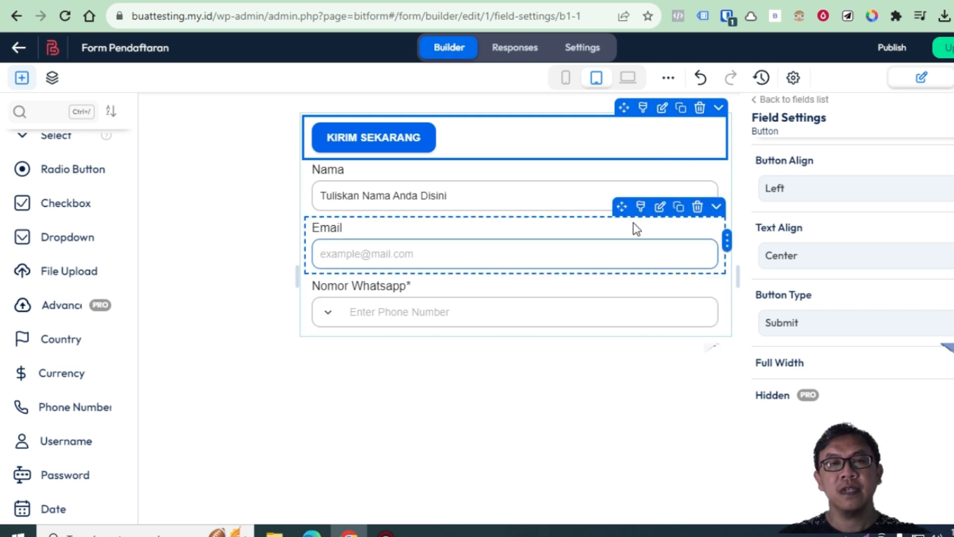
pyautogui.click(628, 80)
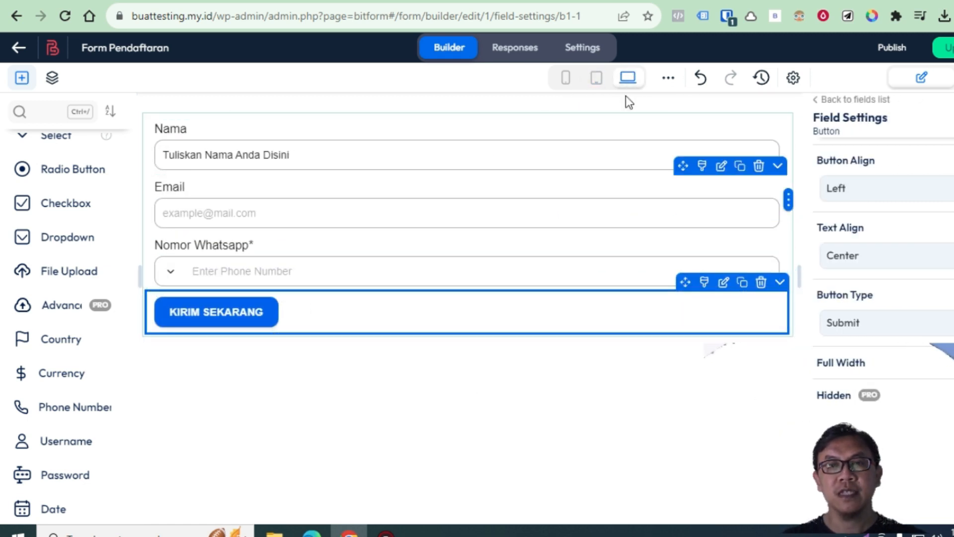
pyautogui.click(567, 81)
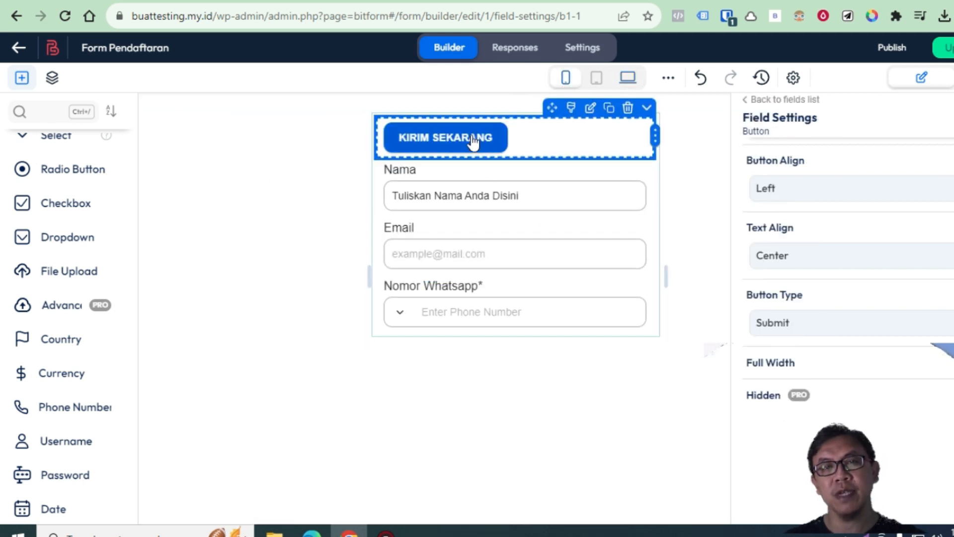
pyautogui.click(589, 83)
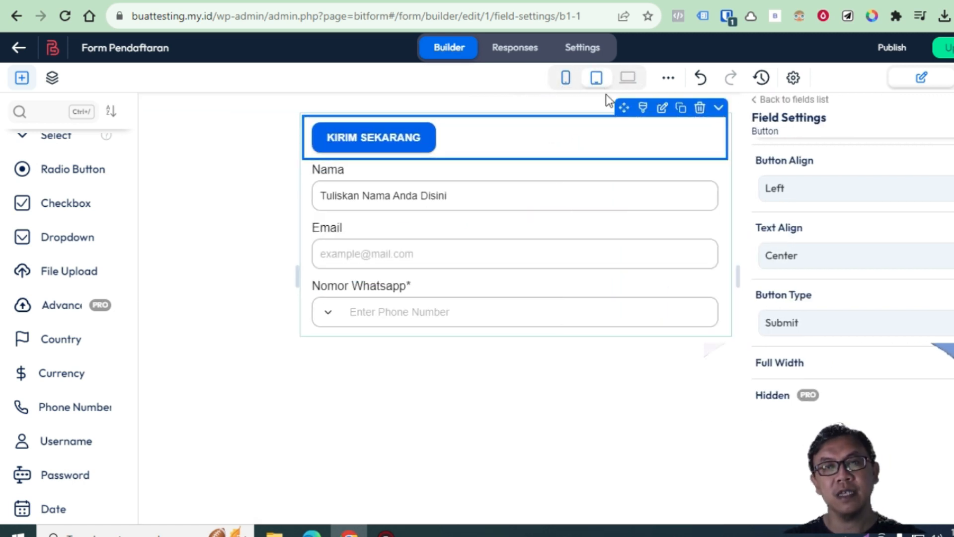
pyautogui.click(627, 80)
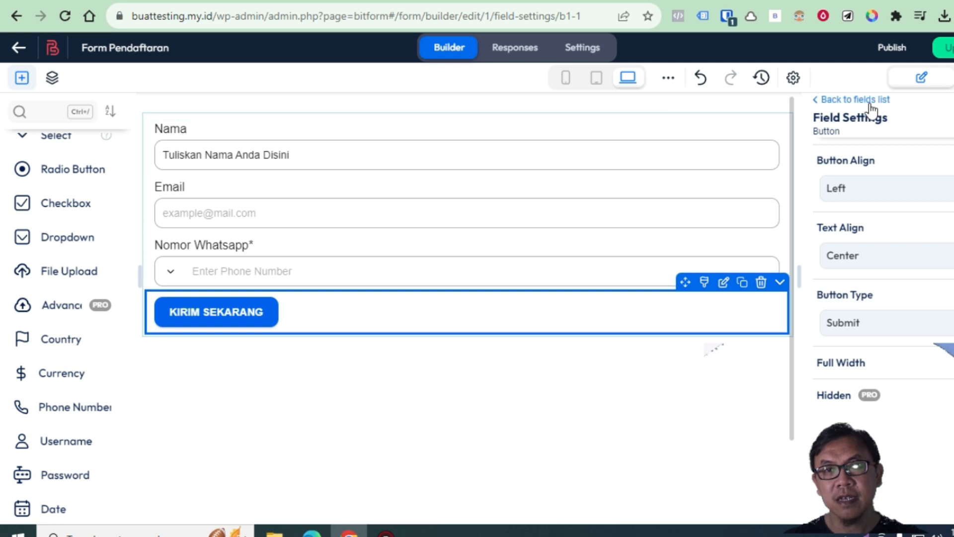
pyautogui.scroll(3, 78, 198)
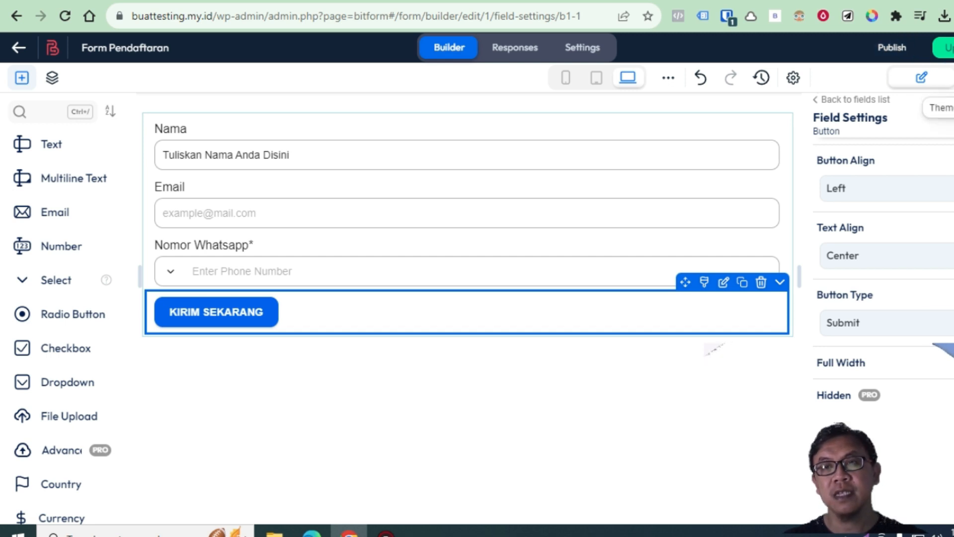
# Customize the Bit Form Default theme to reach its Quick Tweaks styling settings
pyautogui.click(941, 107)
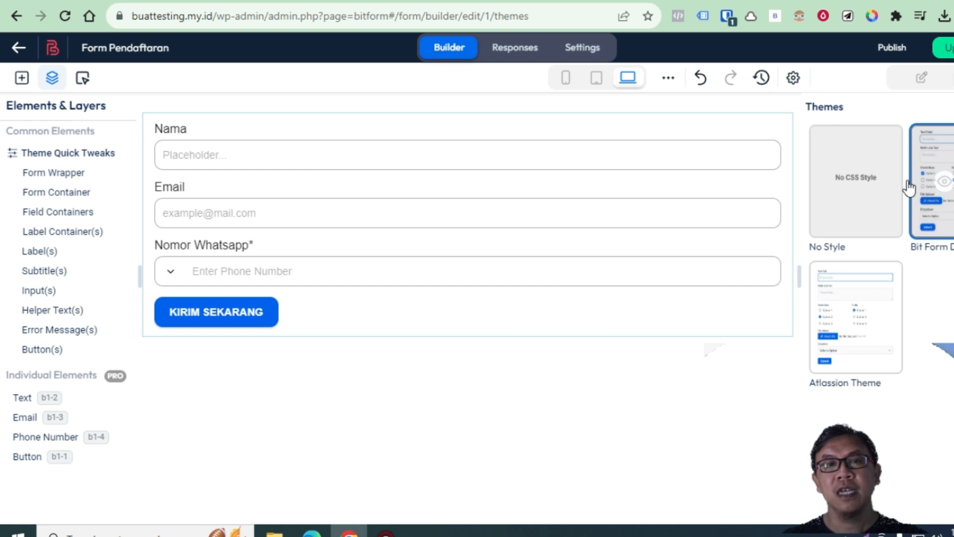
pyautogui.moveTo(868, 272)
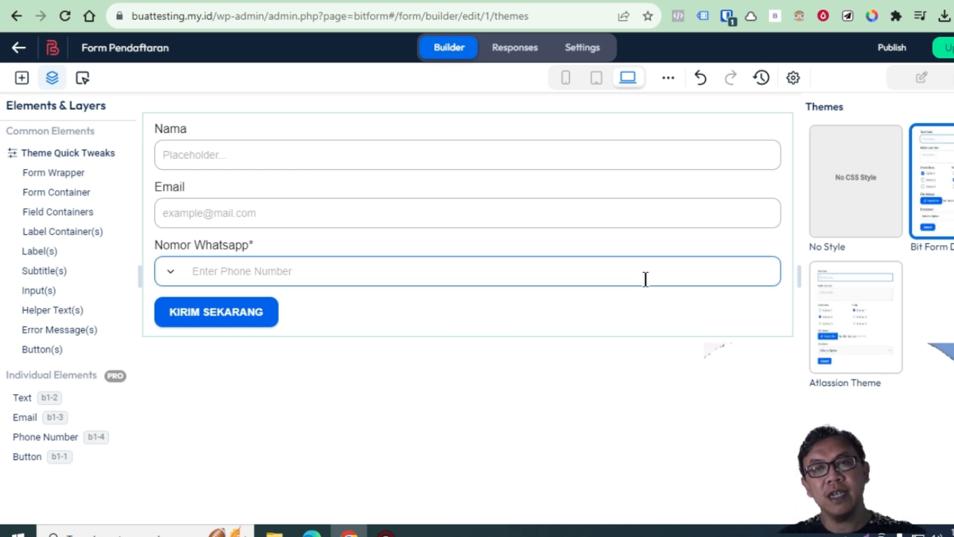
pyautogui.moveTo(944, 205)
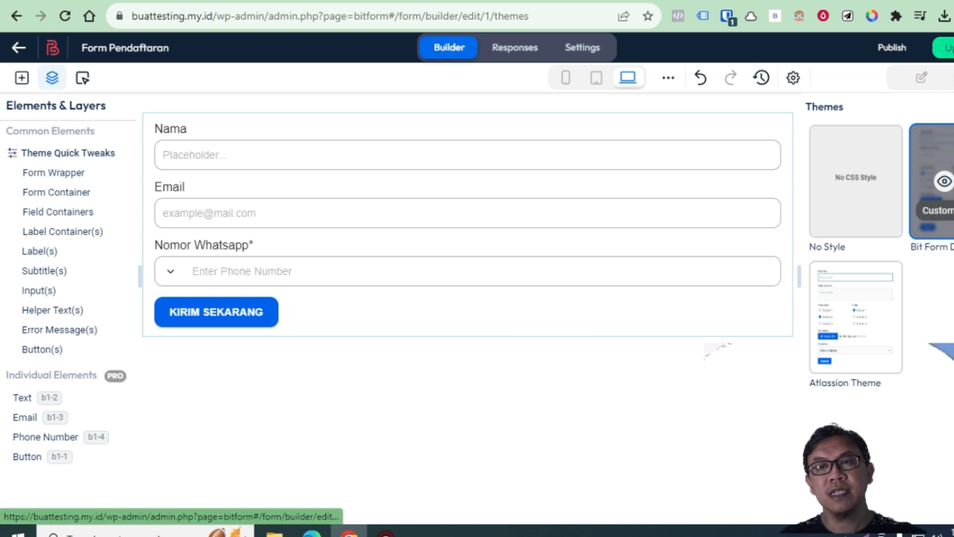
pyautogui.click(937, 210)
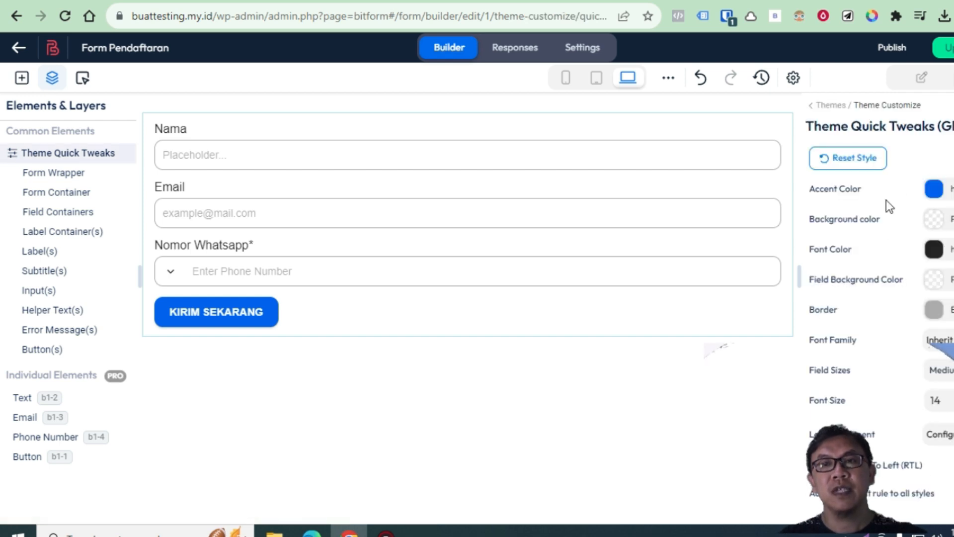
# Change the form background from transparent to a pale, translucent greyish-beige (b2a199)
pyautogui.click(942, 223)
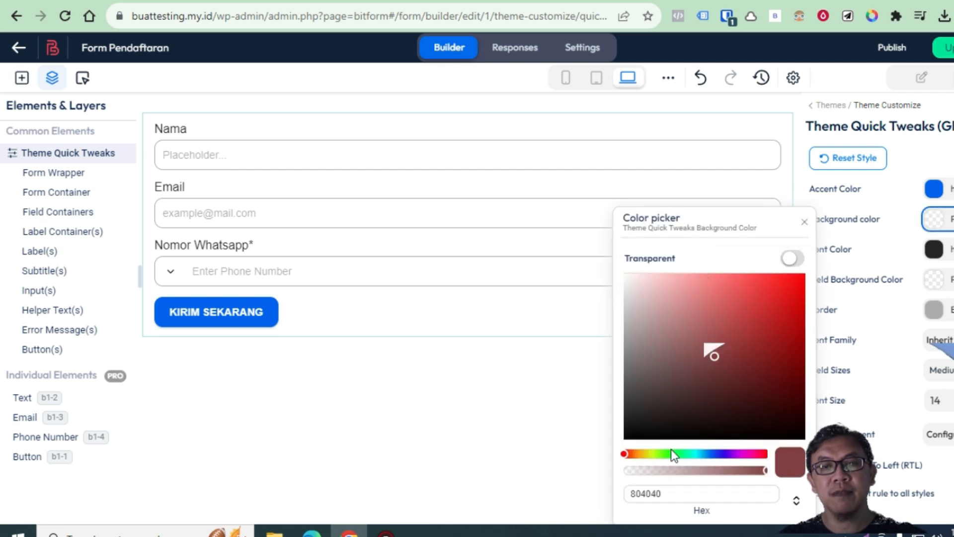
pyautogui.click(740, 297)
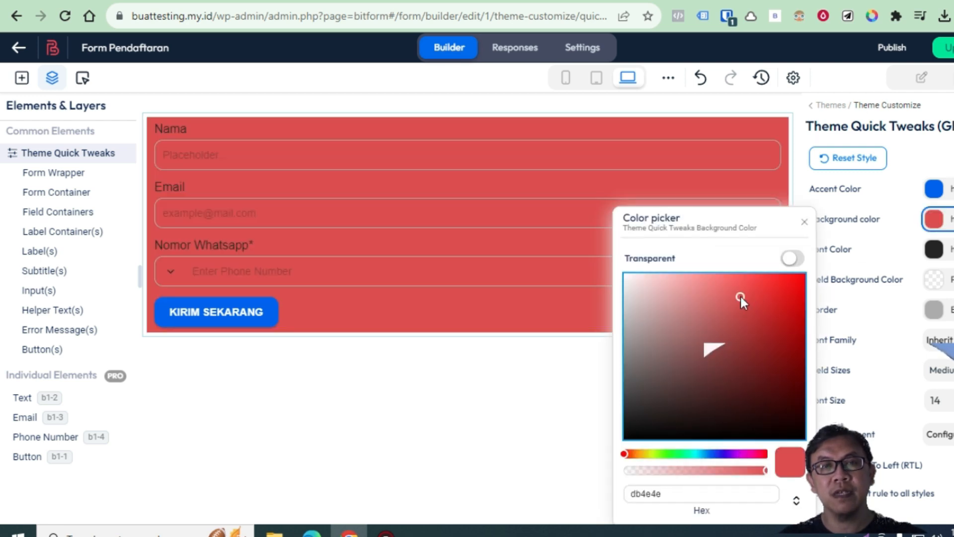
pyautogui.click(699, 311)
pyautogui.click(674, 355)
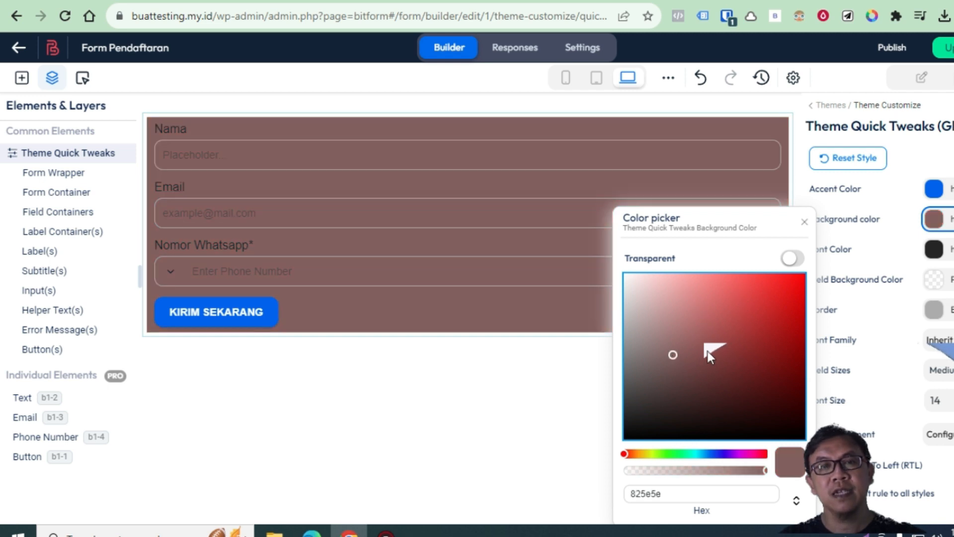
pyautogui.click(630, 454)
pyautogui.moveTo(634, 458)
pyautogui.mouseDown()
pyautogui.moveTo(753, 456)
pyautogui.moveTo(631, 455)
pyautogui.mouseUp()
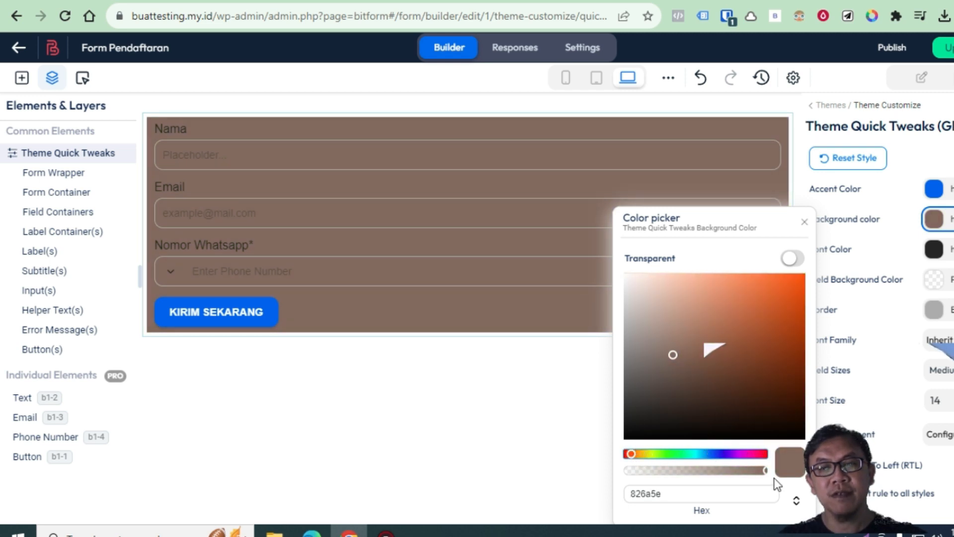
pyautogui.moveTo(766, 472); pyautogui.dragTo(638, 476)
pyautogui.moveTo(676, 354); pyautogui.dragTo(698, 311)
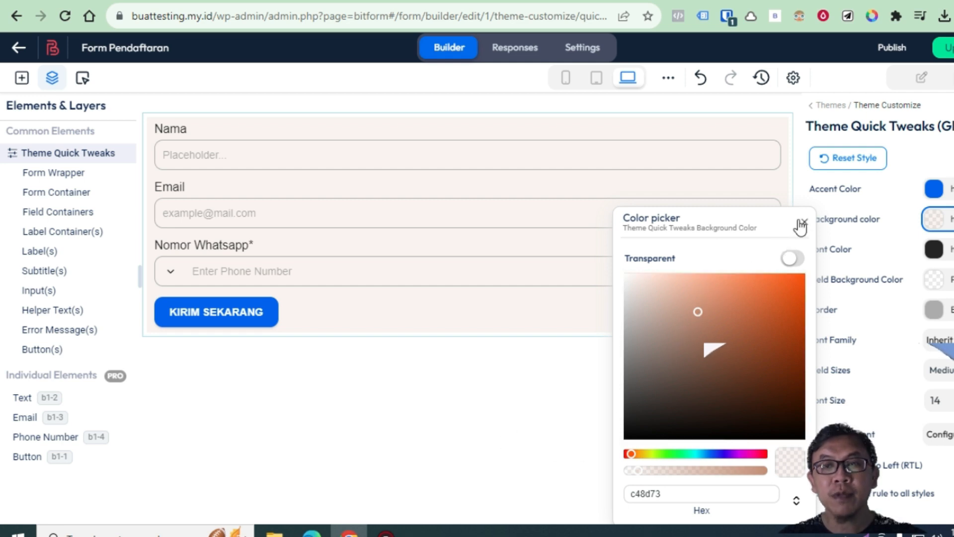
pyautogui.click(699, 312)
pyautogui.moveTo(698, 312)
pyautogui.mouseDown()
pyautogui.moveTo(677, 307)
pyautogui.moveTo(678, 295)
pyautogui.moveTo(651, 316)
pyautogui.moveTo(653, 345)
pyautogui.moveTo(668, 330)
pyautogui.moveTo(649, 323)
pyautogui.mouseUp()
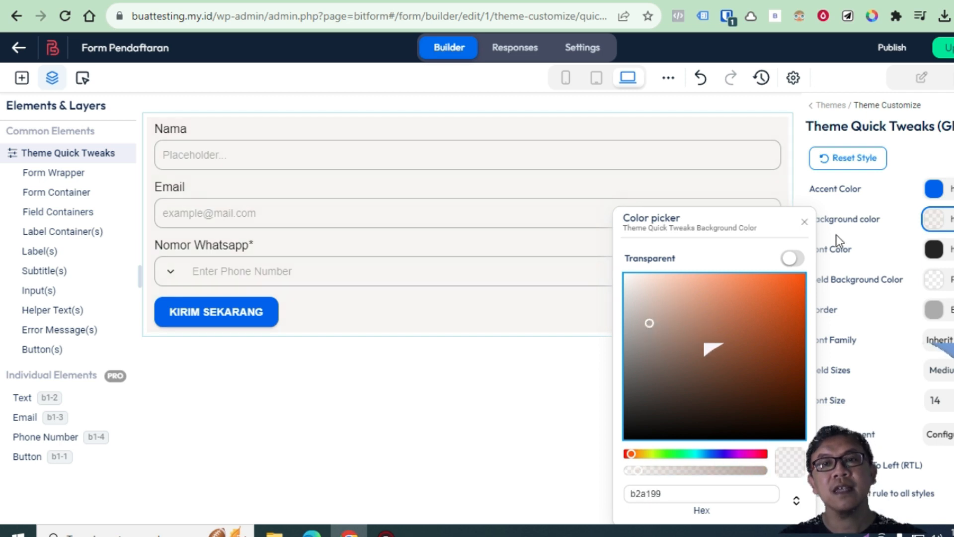
pyautogui.click(804, 222)
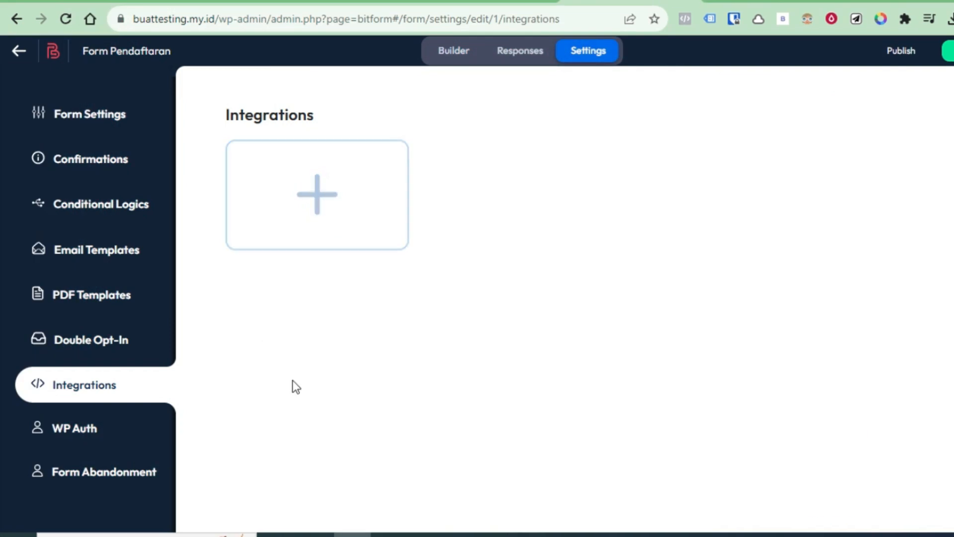
# Bring up the Available Integrations list from the form's Integrations settings
pyautogui.click(345, 202)
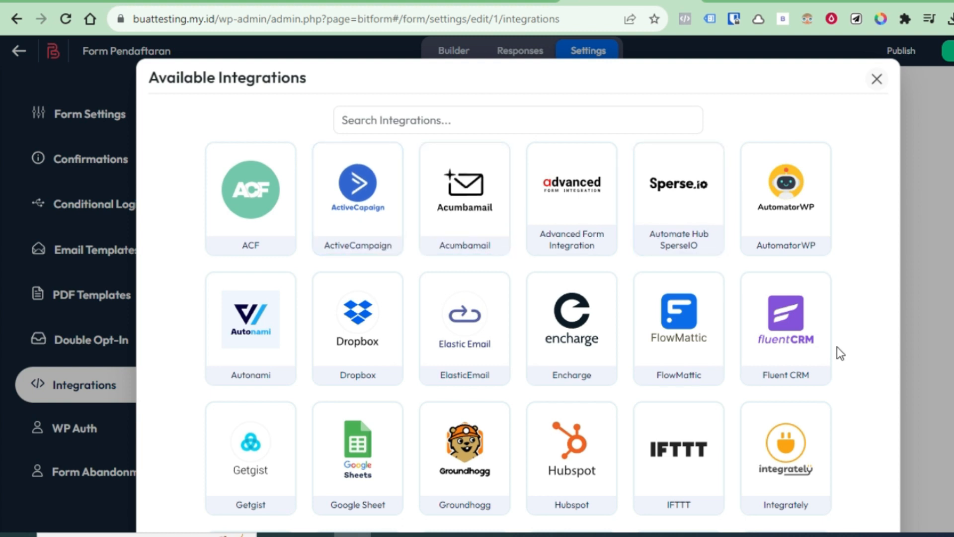
# Browse the integrations (ACF, Fluent CRM, Google Sheet, IFTTT, Integrately) and close the list
pyautogui.scroll(-3, 837, 347)
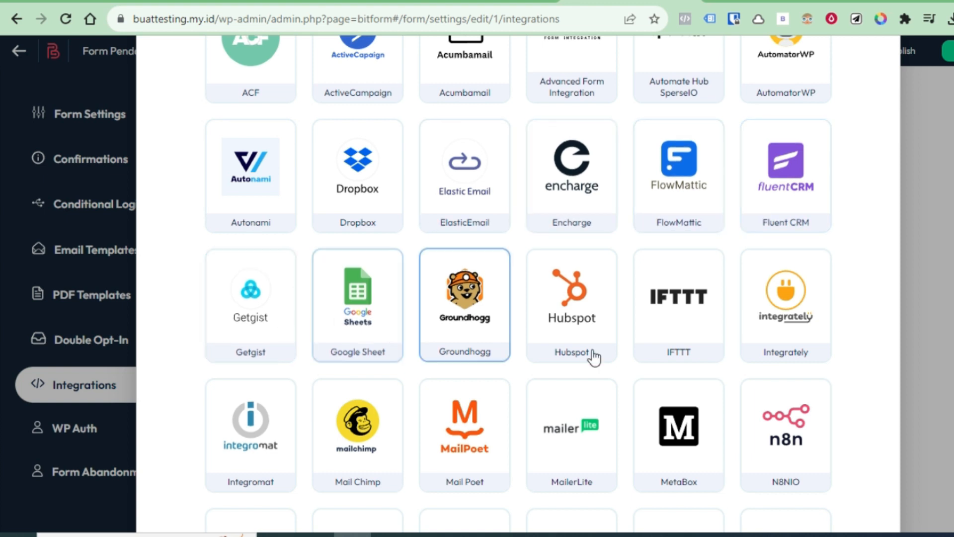
pyautogui.scroll(-2, 837, 368)
pyautogui.scroll(-4, 837, 368)
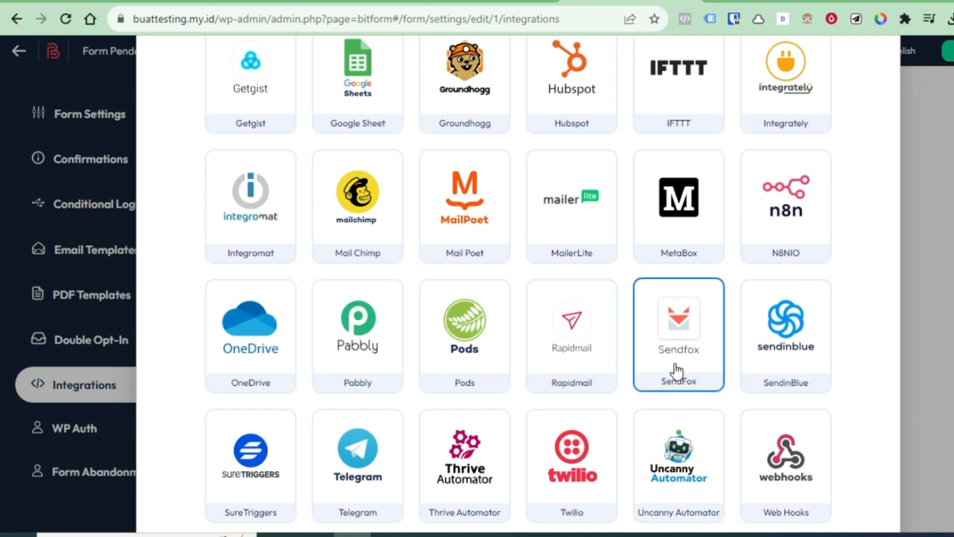
pyautogui.scroll(-2, 848, 399)
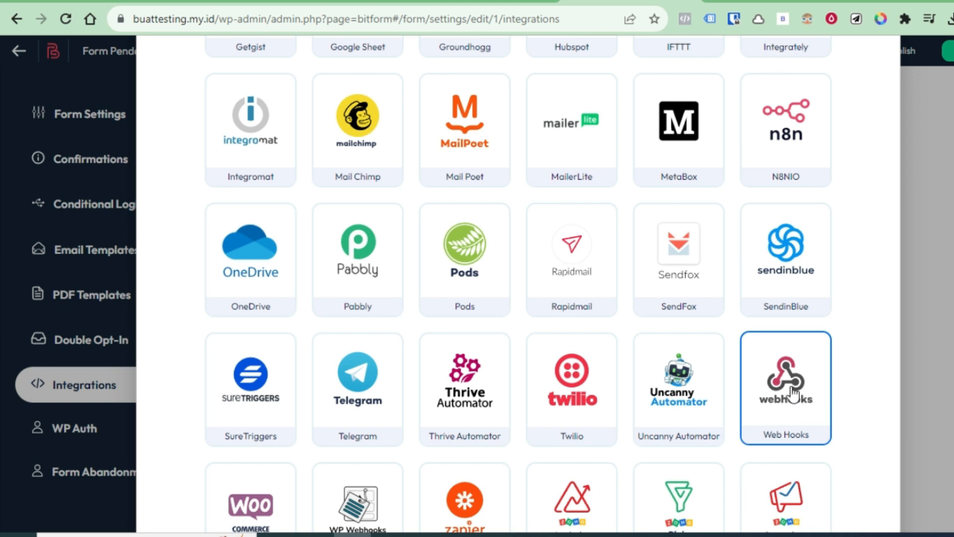
pyautogui.scroll(-3, 367, 385)
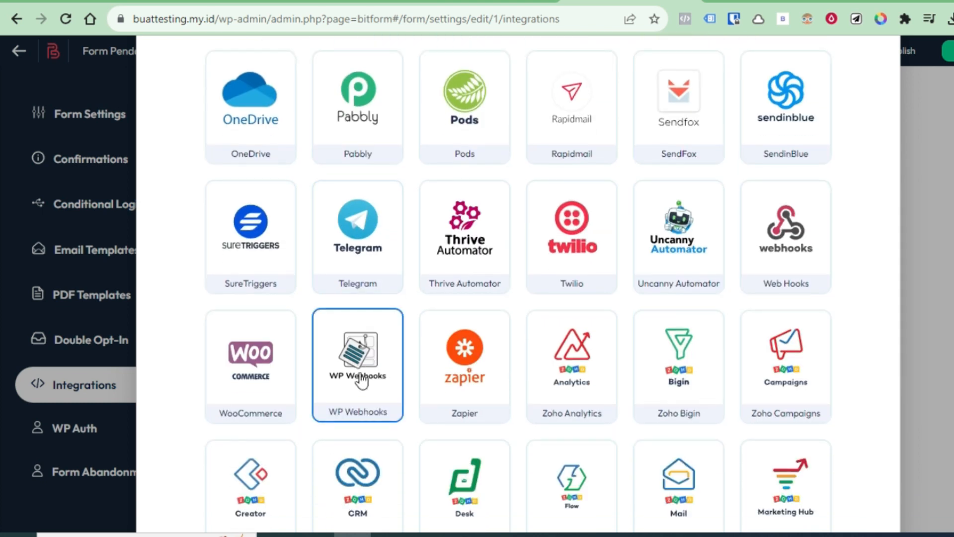
pyautogui.scroll(-3, 789, 420)
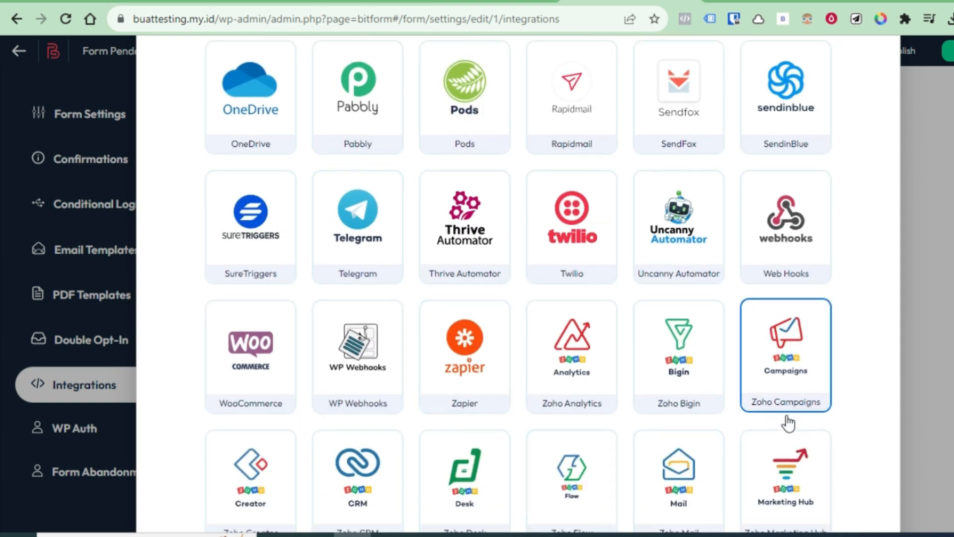
pyautogui.scroll(-1, 790, 421)
pyautogui.scroll(3, 809, 415)
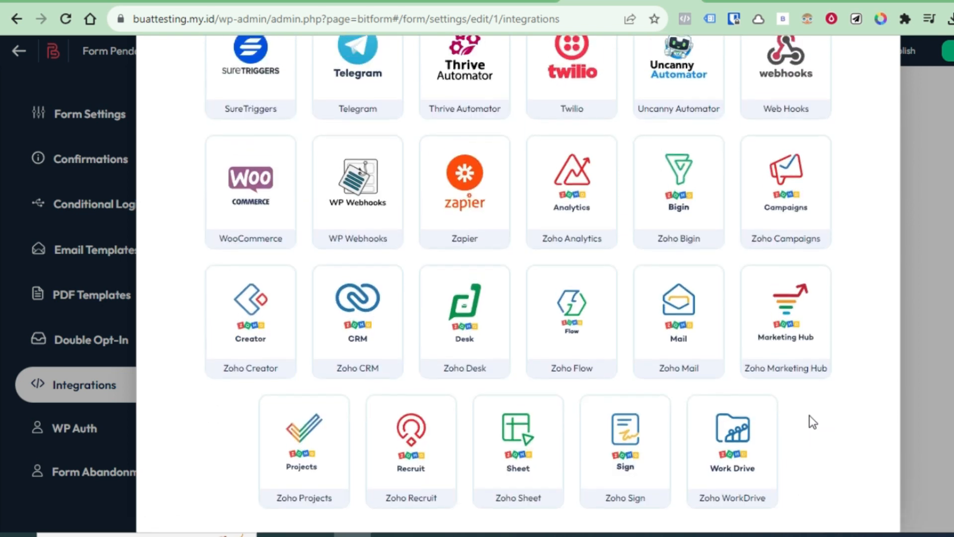
pyautogui.scroll(-4, 671, 426)
pyautogui.scroll(3, 770, 421)
pyautogui.scroll(14, 773, 420)
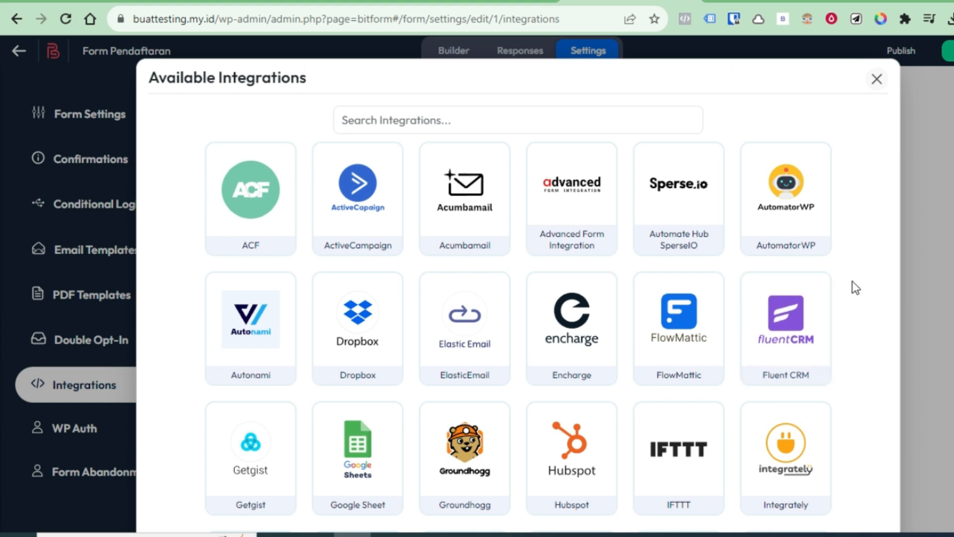
pyautogui.click(877, 80)
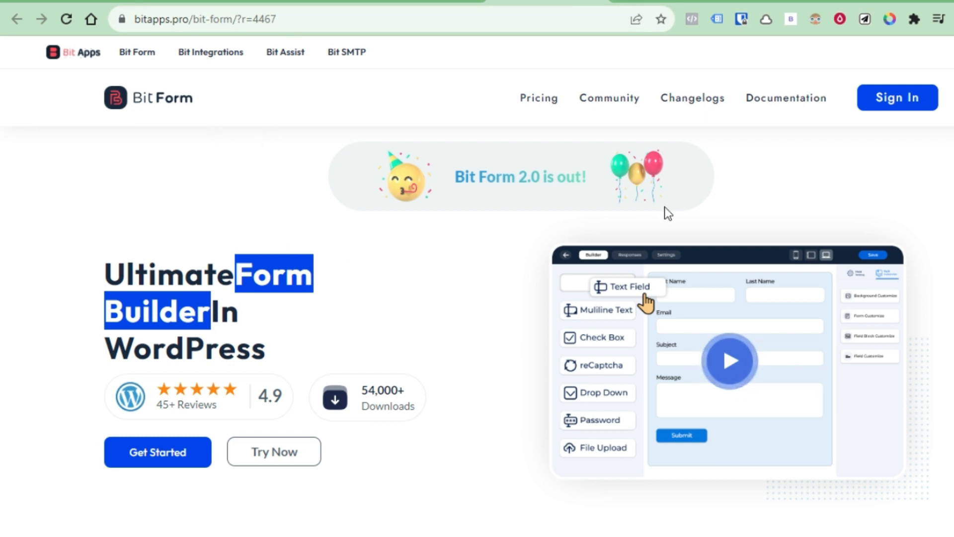
# Jump to the Bit Form pricing plans on bitapps.pro
pyautogui.click(541, 104)
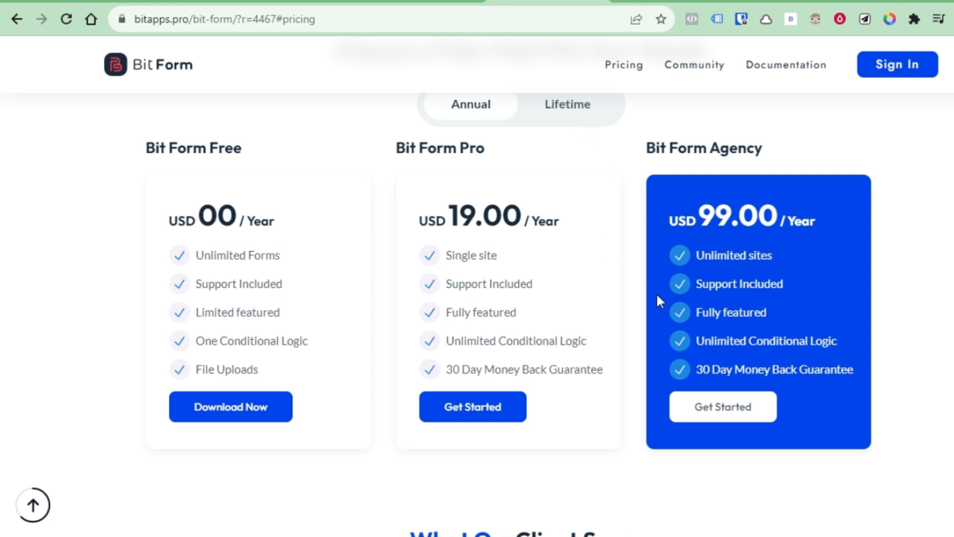
# Switch the pricing to Lifetime plans: Pro Ltd USD 99.00 and Agency Ltd USD 499.00
pyautogui.scroll(2, 656, 292)
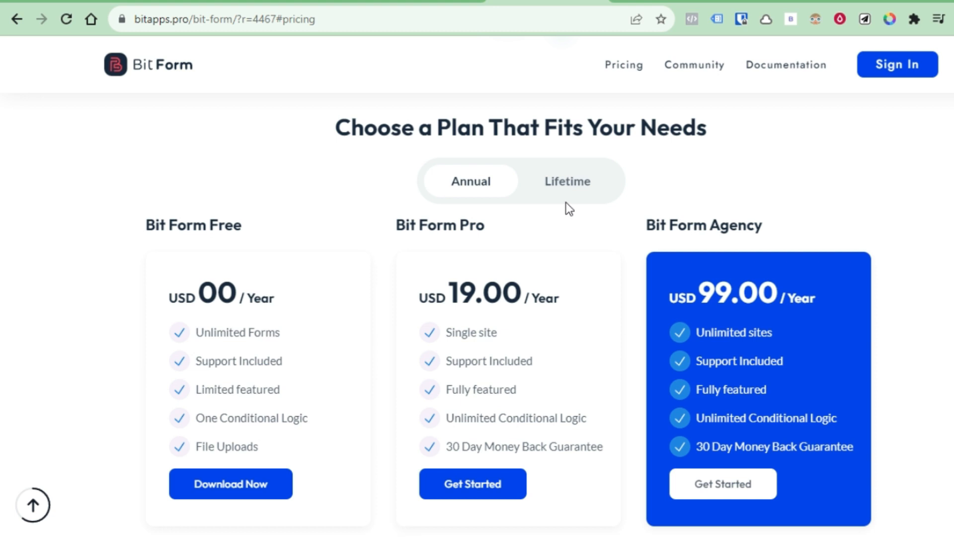
pyautogui.click(575, 189)
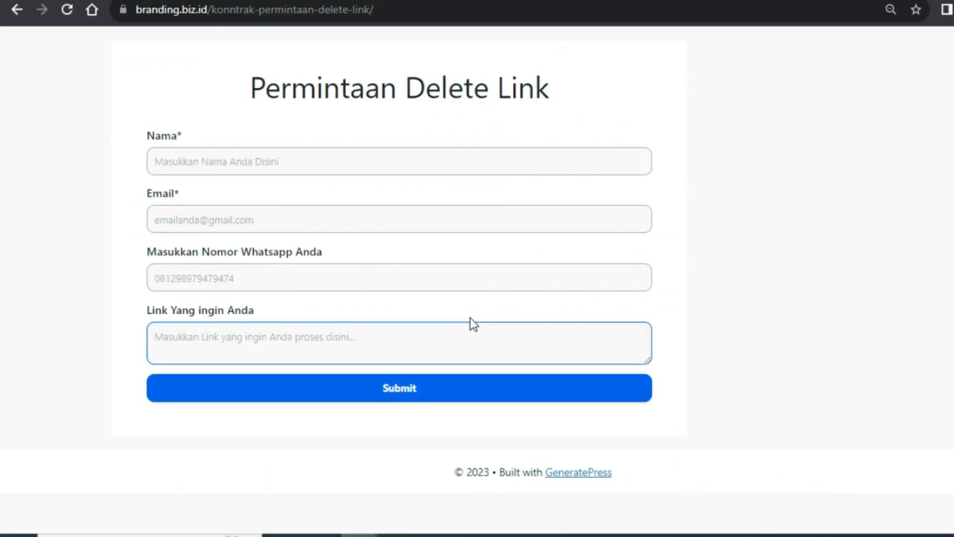
pyautogui.click(439, 326)
# Move to the WordPress-logged-in browser window showing the Permintaan Delete Link form
pyautogui.click(447, 227)
pyautogui.click(652, 238)
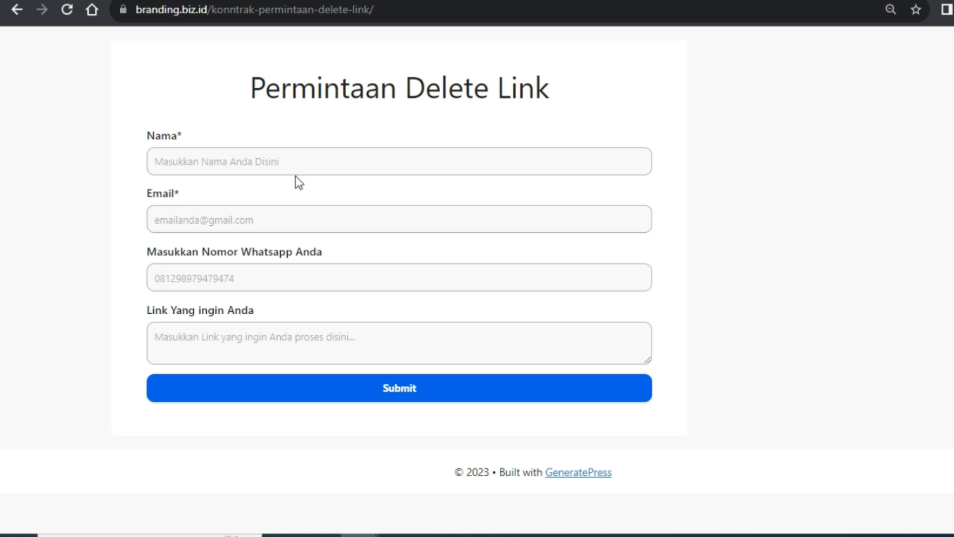
pyautogui.click(508, 191)
pyautogui.click(525, 190)
pyautogui.moveTo(363, 530)
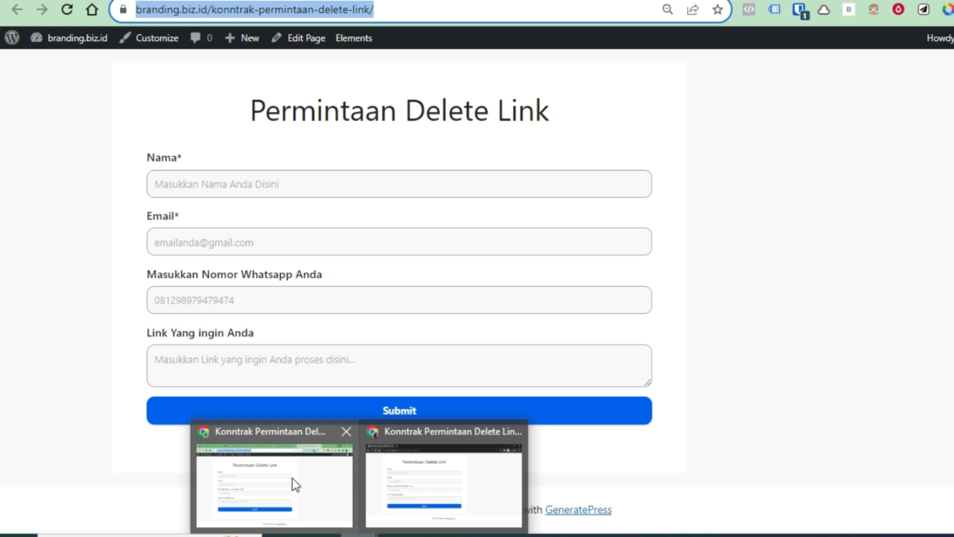
pyautogui.click(294, 478)
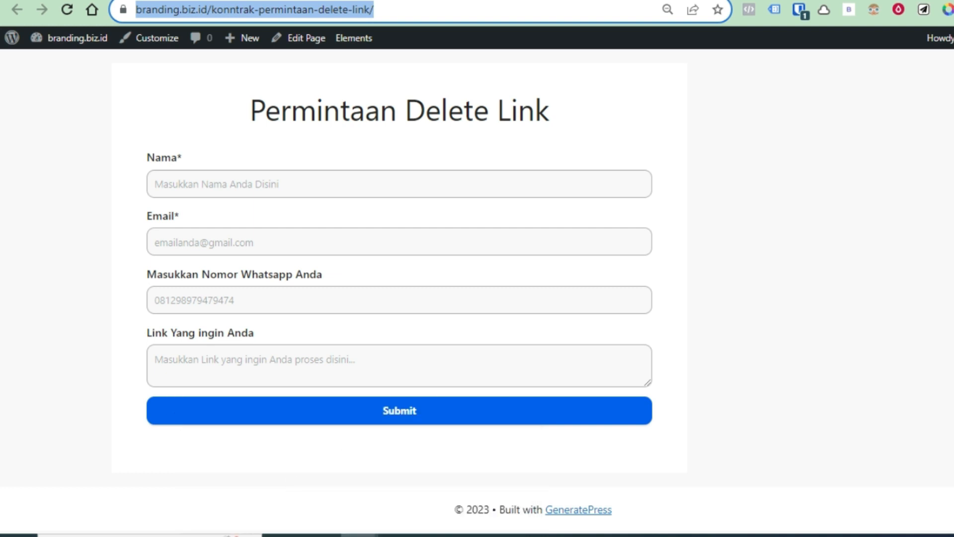
# Go back to Bit Form's All Forms list in WordPress admin
pyautogui.click(597, 6)
pyautogui.click(472, 0)
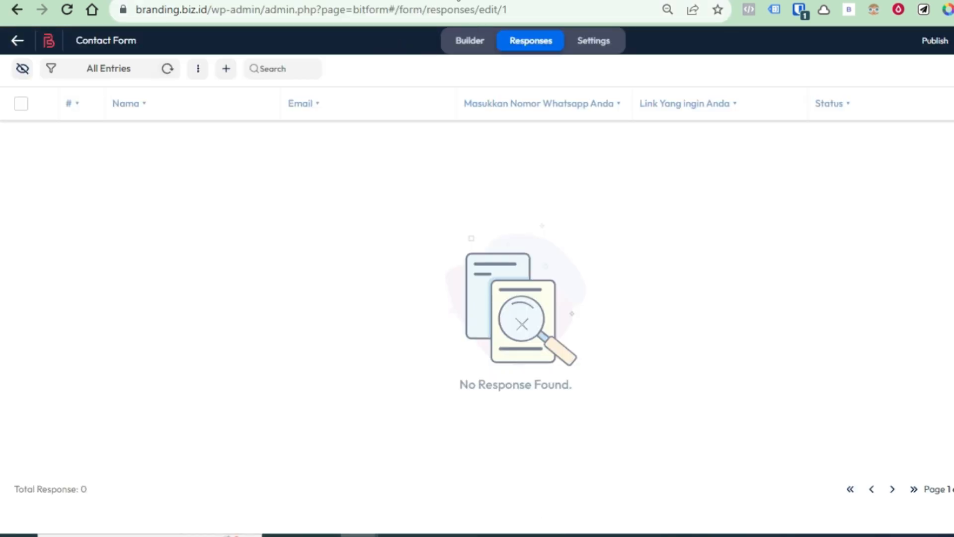
pyautogui.click(15, 45)
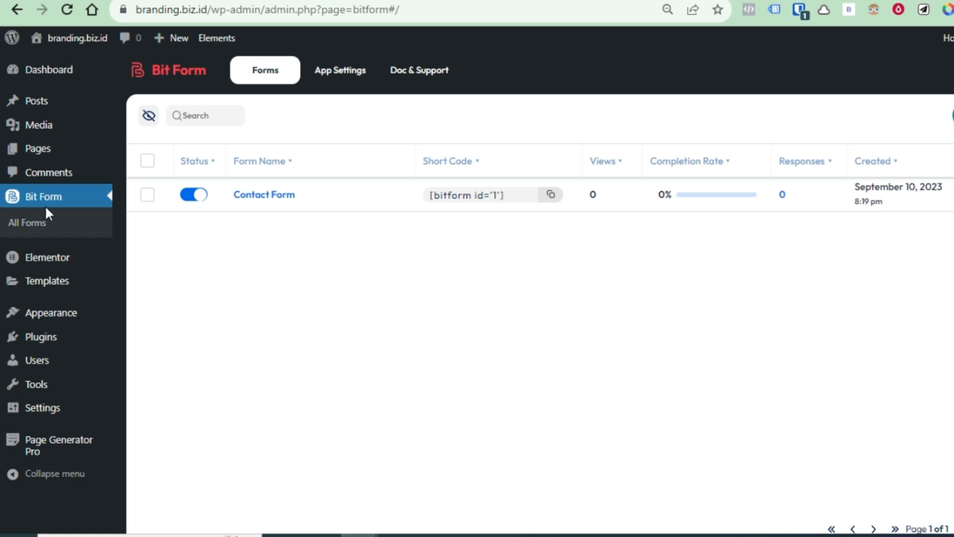
pyautogui.click(34, 223)
# Create a new form from the Contact Form template
pyautogui.click(953, 116)
pyautogui.moveTo(337, 287)
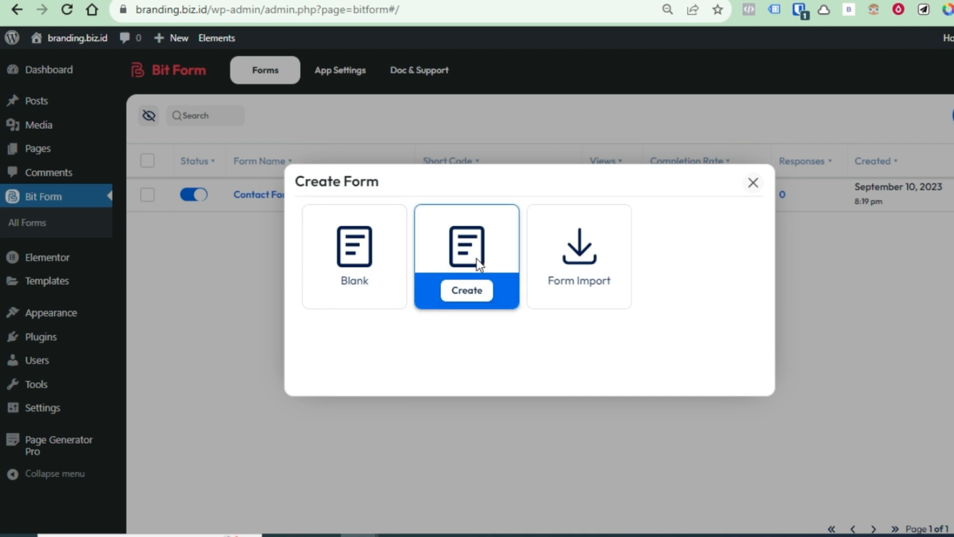
pyautogui.click(468, 292)
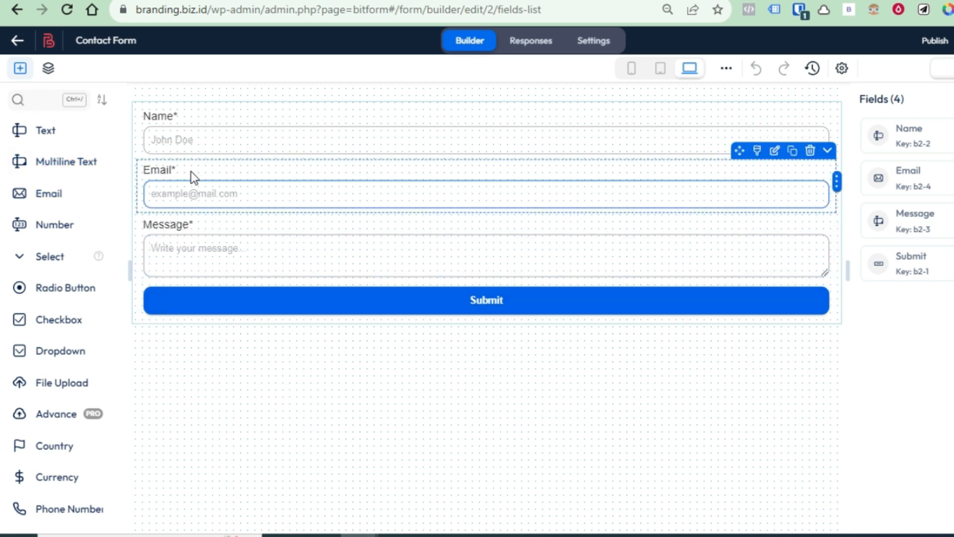
# Select the Name field and put the cursor in its Label setting
pyautogui.click(398, 128)
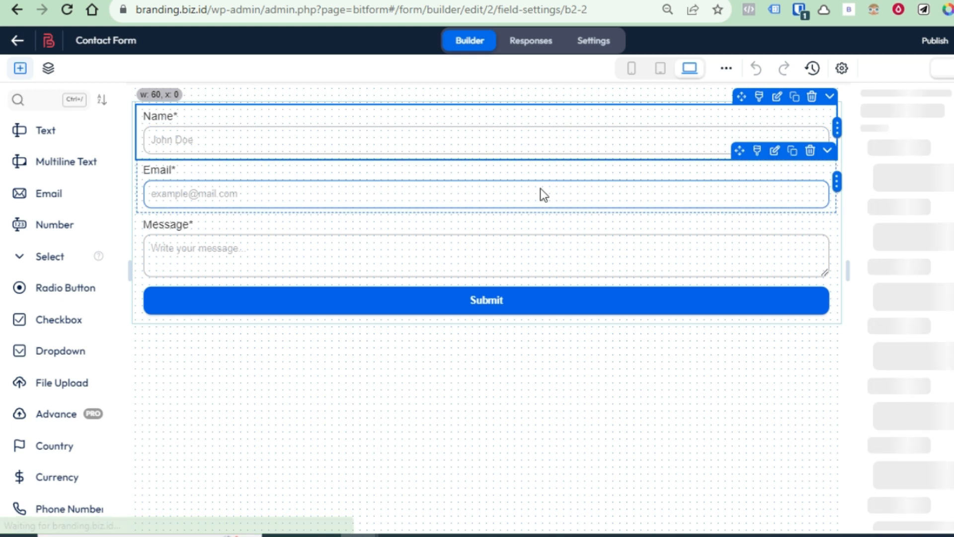
pyautogui.click(904, 227)
pyautogui.press('BackSpace')
pyautogui.write('ama')
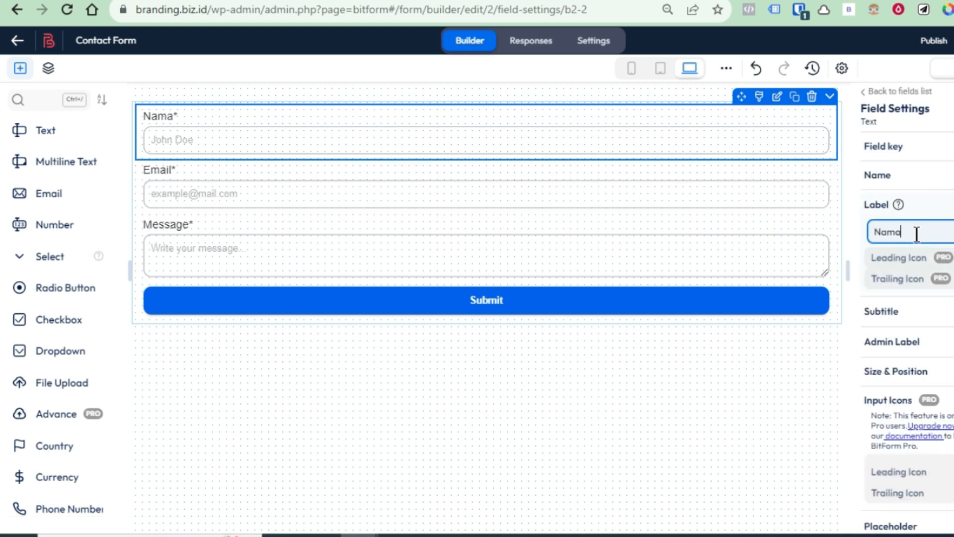
pyautogui.write(' Anda')
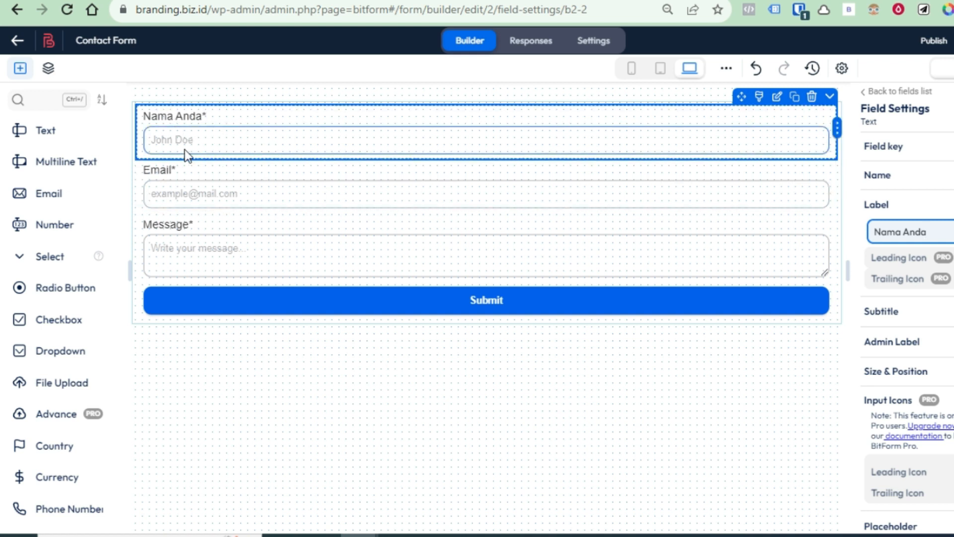
pyautogui.scroll(-10, 872, 413)
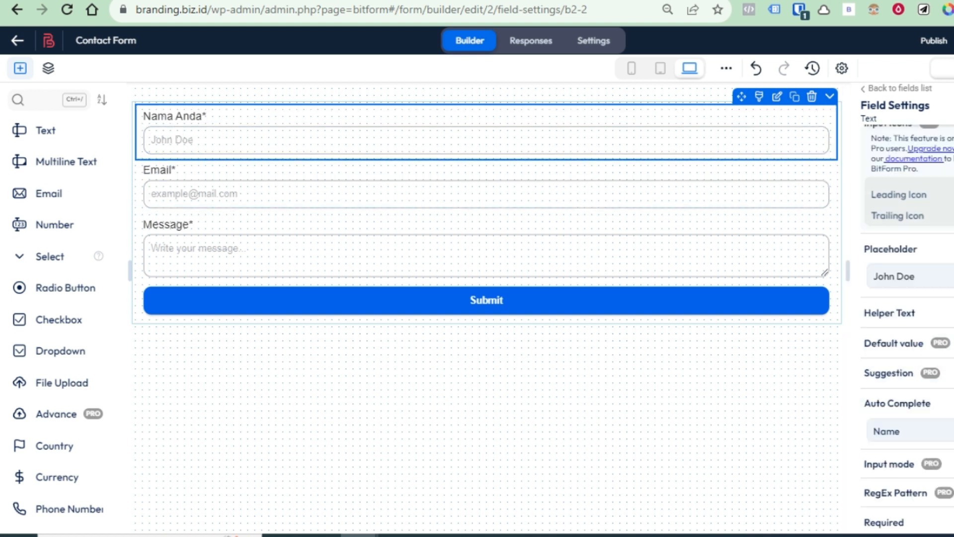
pyautogui.scroll(-4, 871, 412)
pyautogui.scroll(3, 872, 407)
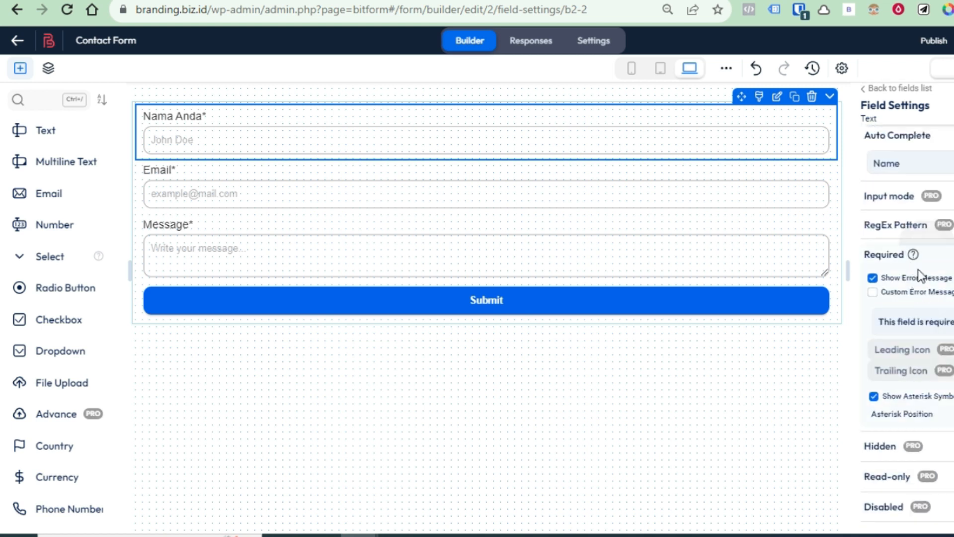
pyautogui.scroll(3, 947, 376)
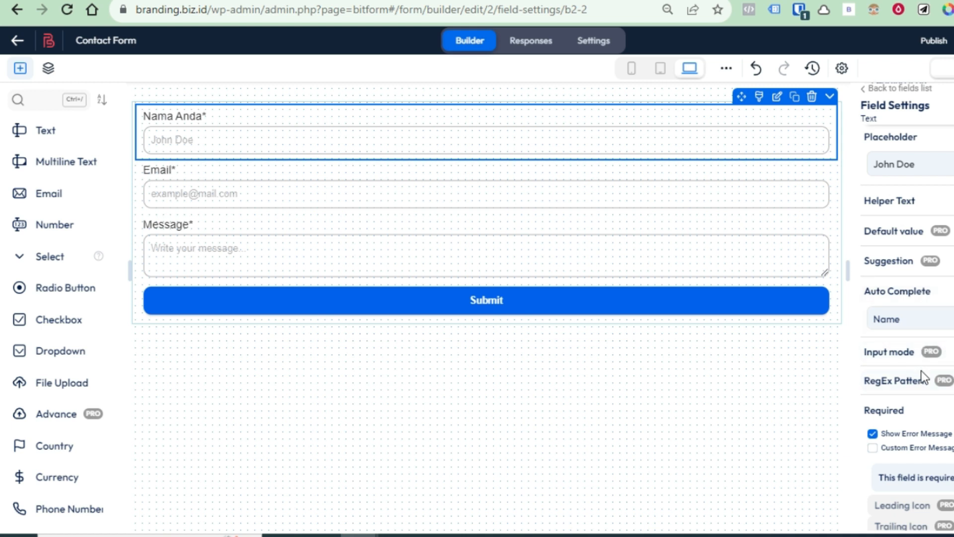
pyautogui.scroll(2, 922, 376)
pyautogui.click(927, 246)
# Set the Nama Anda placeholder to 'Tulis Nama Anda disini', keeping the field required
pyautogui.press('BackSpace')
pyautogui.press('BackSpace')
pyautogui.press('BackSpace')
pyautogui.press('BackSpace')
pyautogui.press('BackSpace')
pyautogui.press('BackSpace')
pyautogui.press('BackSpace')
pyautogui.press('BackSpace')
pyautogui.write('Tulis Nama Anda disini')
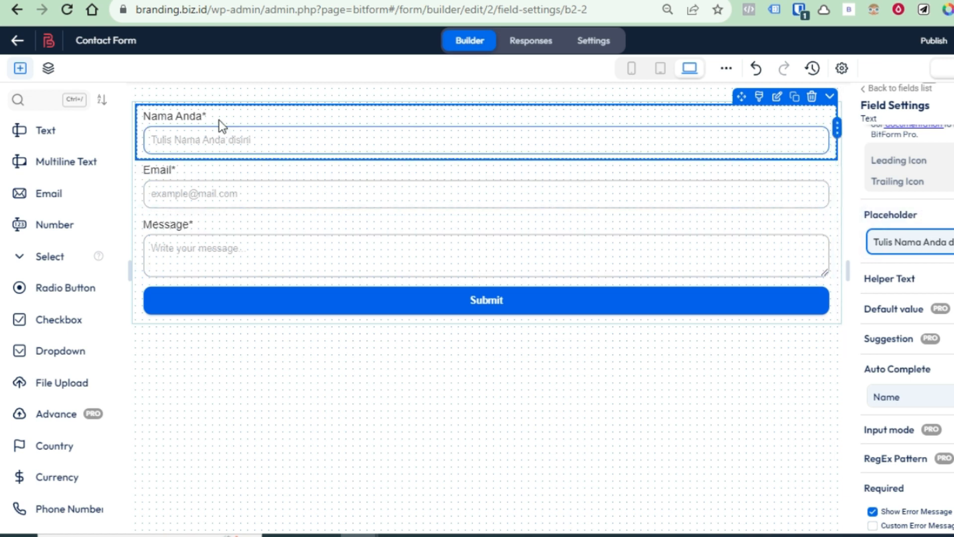
pyautogui.scroll(-2, 931, 440)
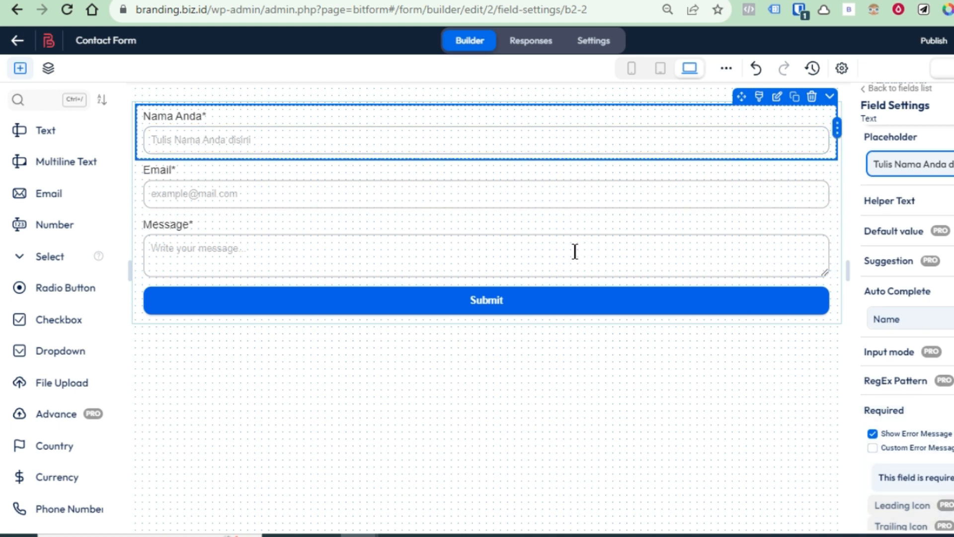
pyautogui.click(952, 410)
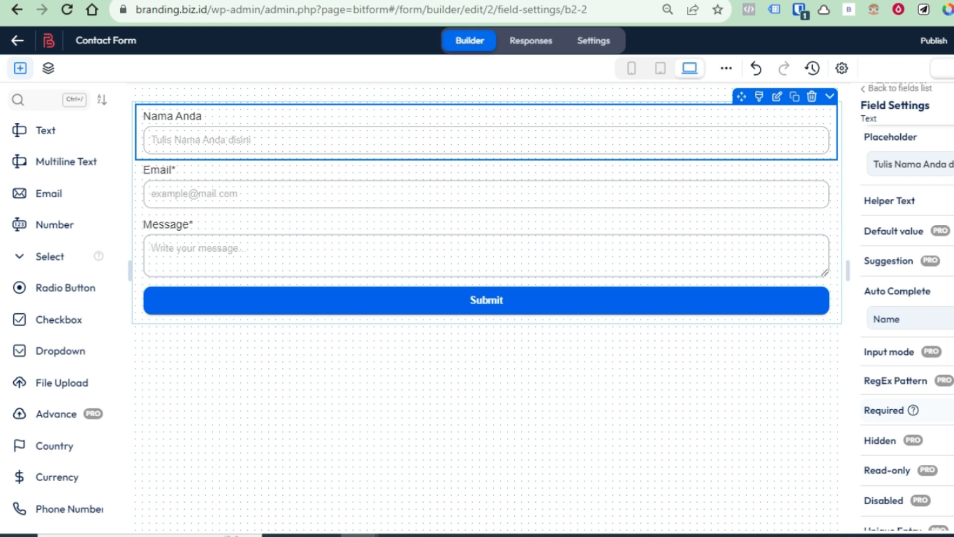
pyautogui.click(952, 410)
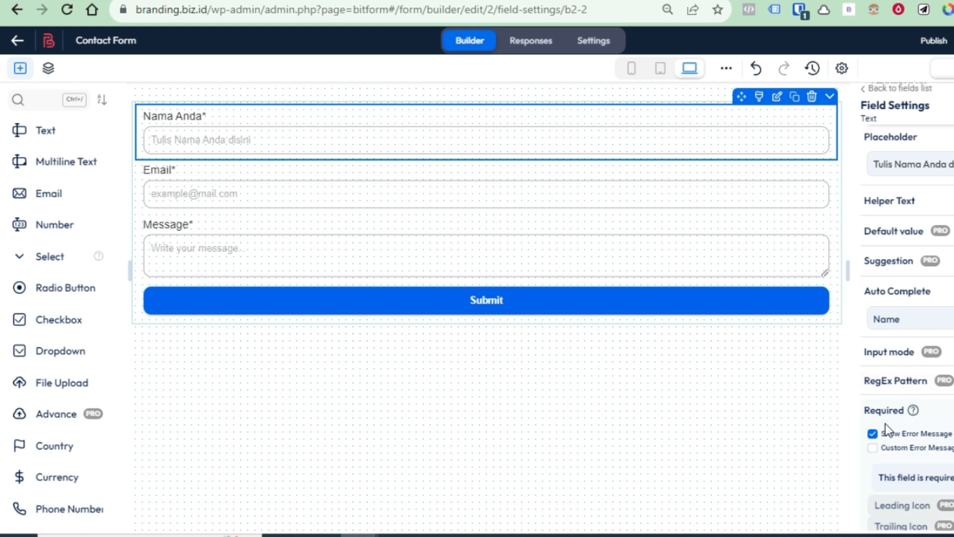
pyautogui.click(264, 187)
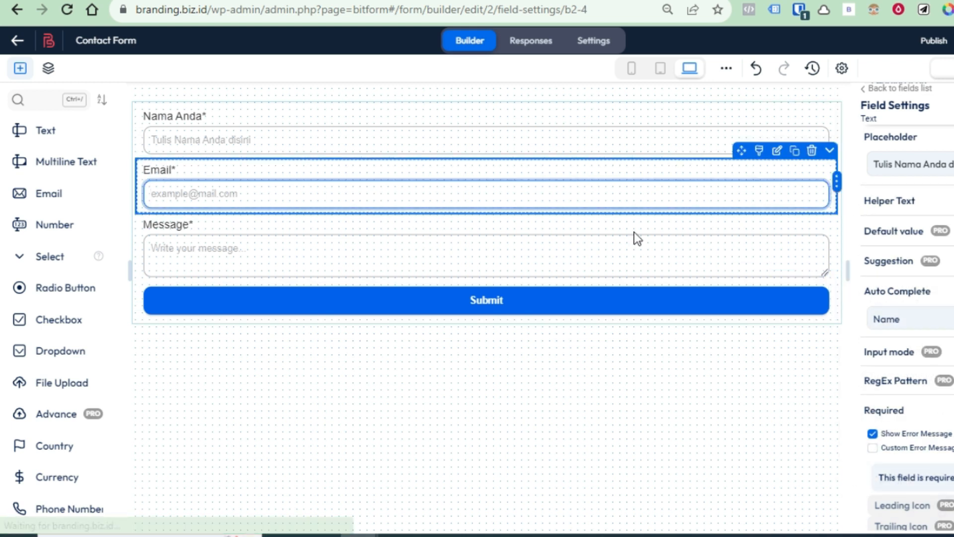
# Replace the Email field's placeholder with a sample Gmail address
pyautogui.scroll(2, 933, 159)
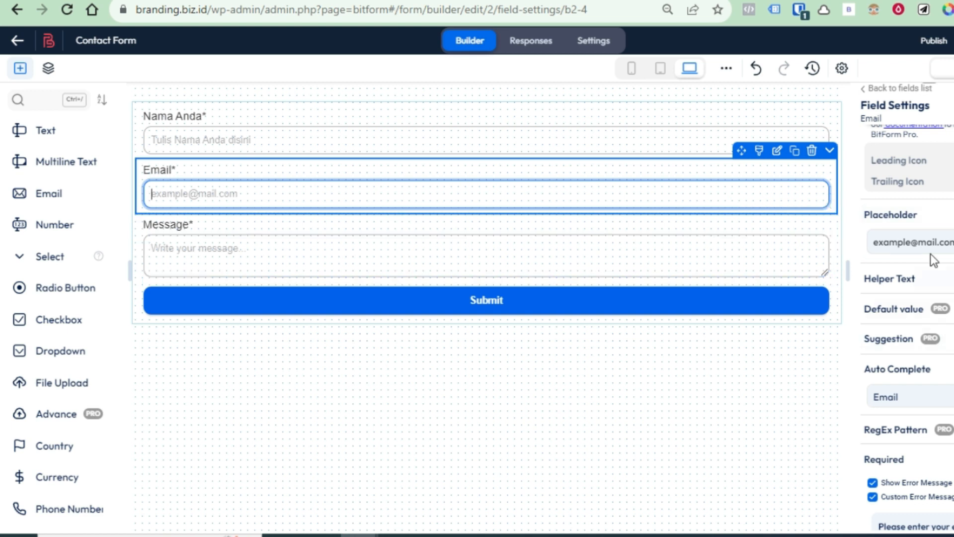
pyautogui.click(936, 242)
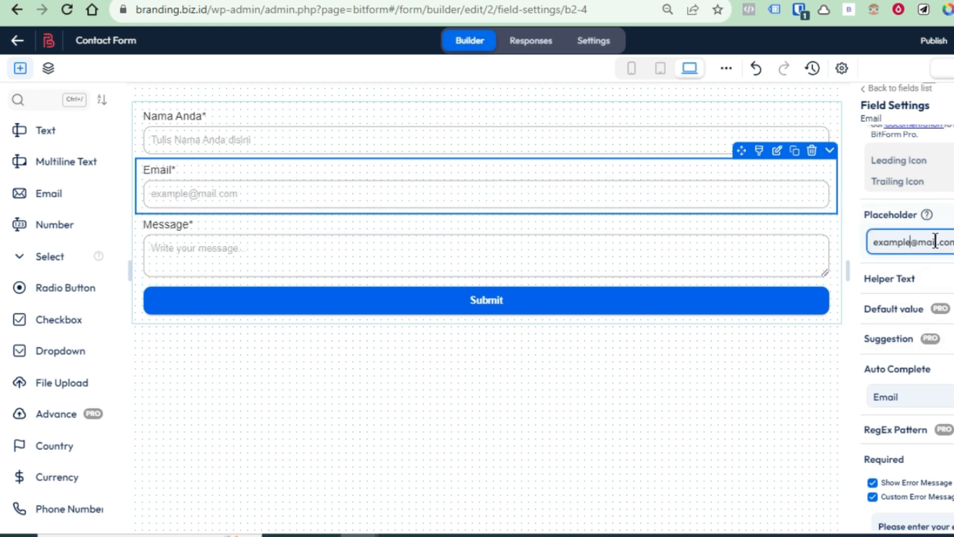
pyautogui.press('BackSpace')
pyautogui.press('BackSpace')
pyautogui.press('BackSpace')
pyautogui.press('BackSpace')
pyautogui.press('BackSpace')
pyautogui.press('BackSpace')
pyautogui.press('BackSpace')
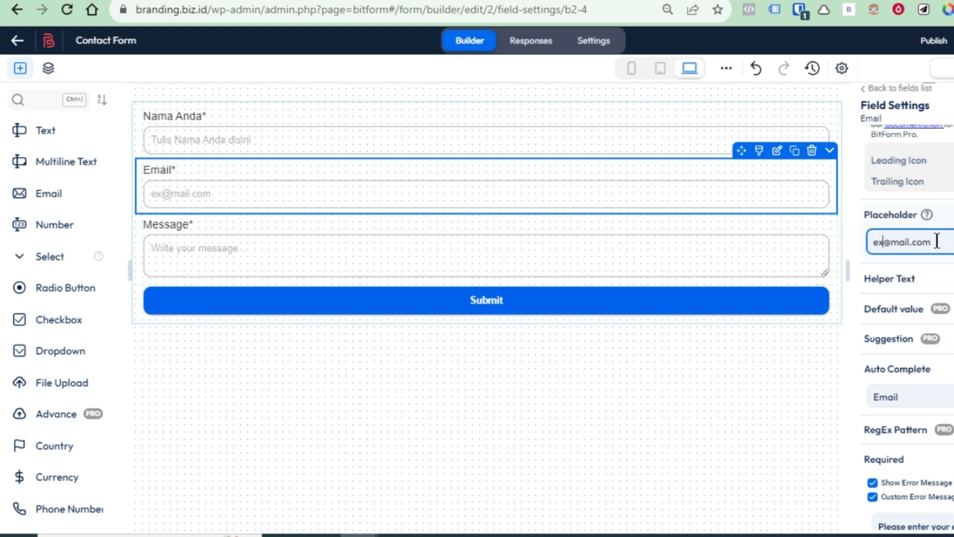
pyautogui.write('nama')
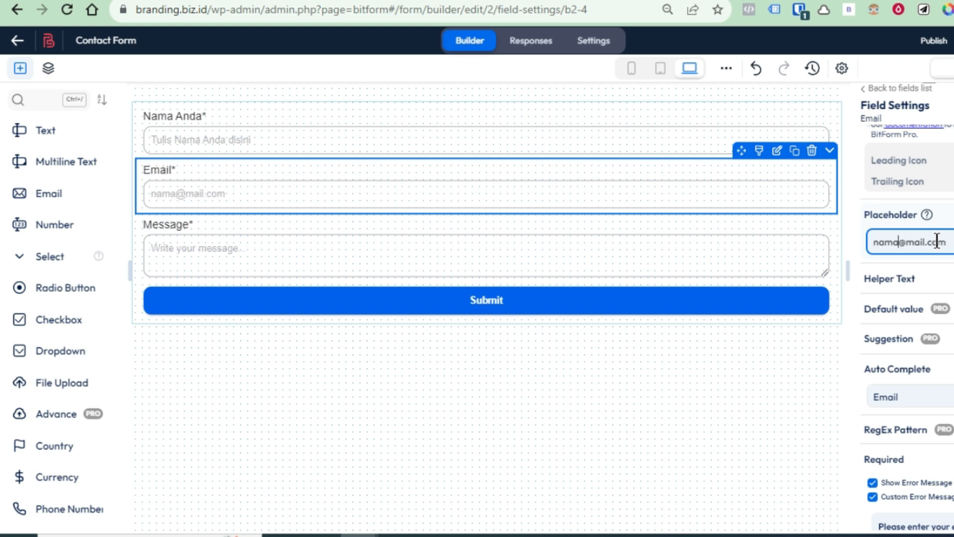
pyautogui.write('anda@')
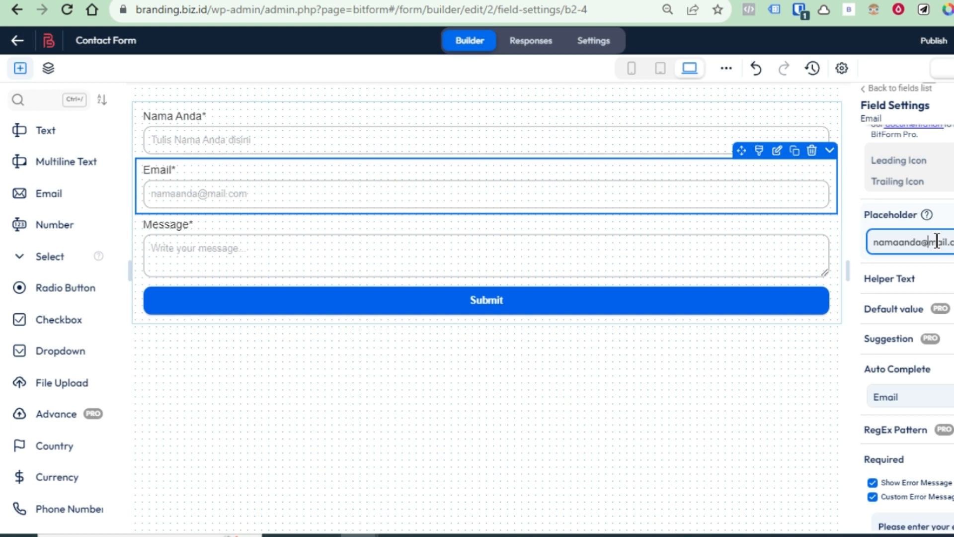
pyautogui.write('g')
# Relabel the Email field 'Email Aktif Anda'
pyautogui.scroll(5, 926, 280)
pyautogui.click(907, 229)
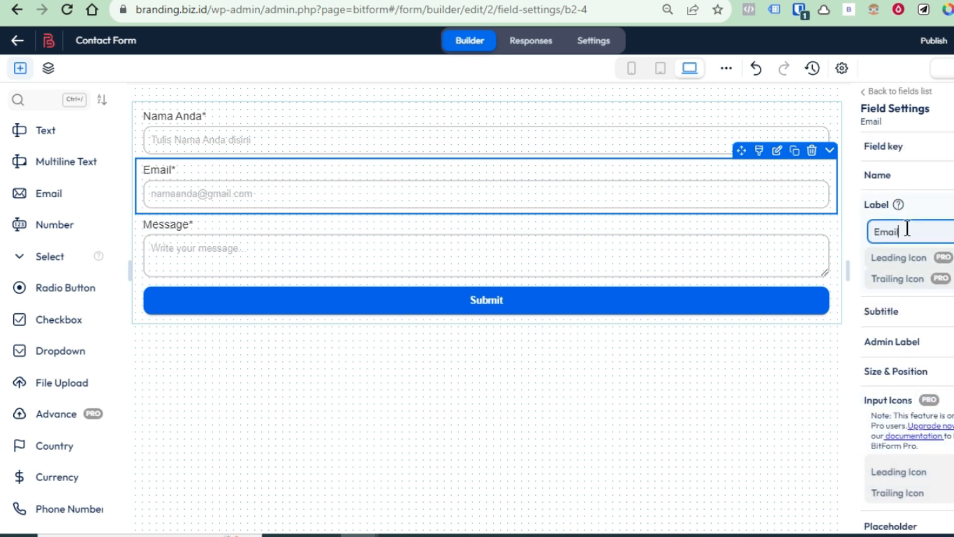
pyautogui.write('Anda')
pyautogui.click(907, 232)
pyautogui.write('Aktif')
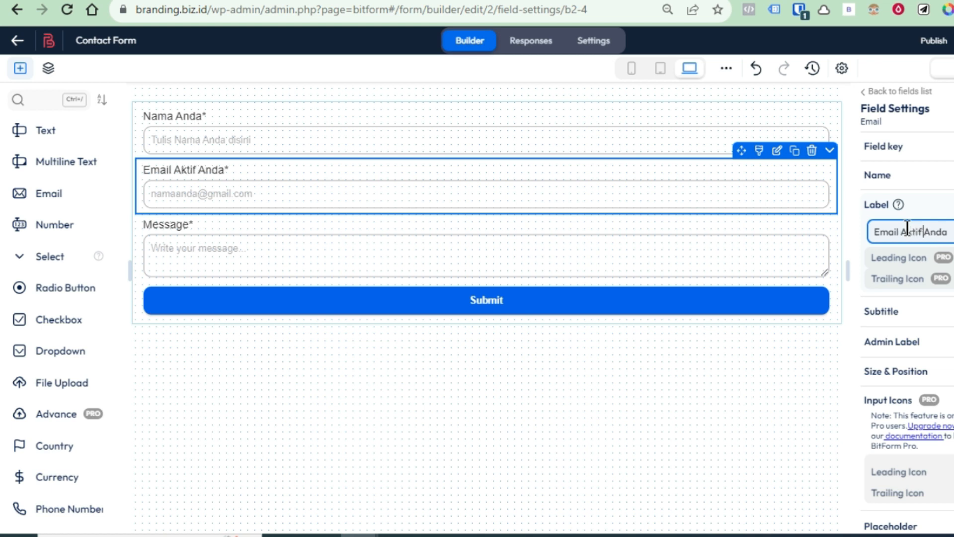
pyautogui.click(308, 259)
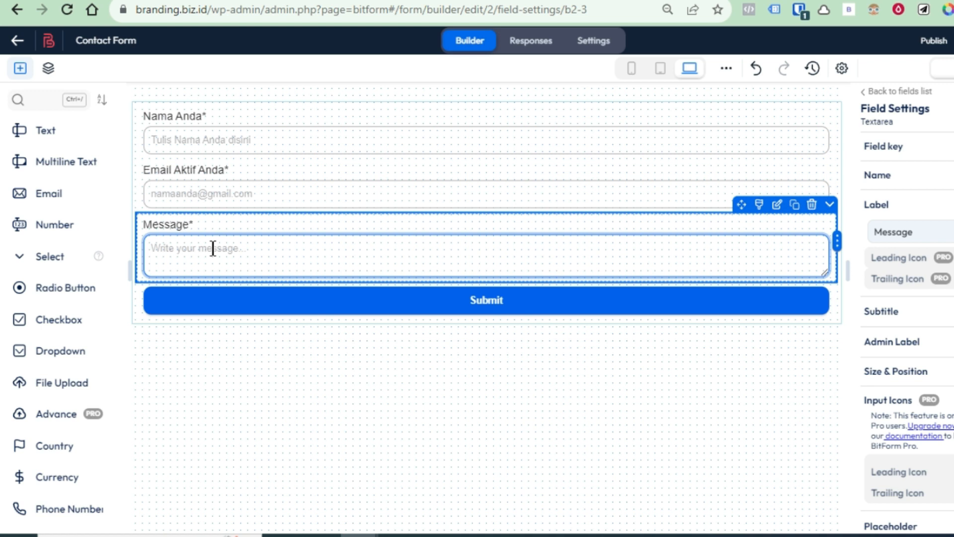
# Add a Multi-Line Text field above Message, delete the Message field, and select the new field
pyautogui.click(199, 229)
pyautogui.moveTo(44, 160); pyautogui.dragTo(305, 242)
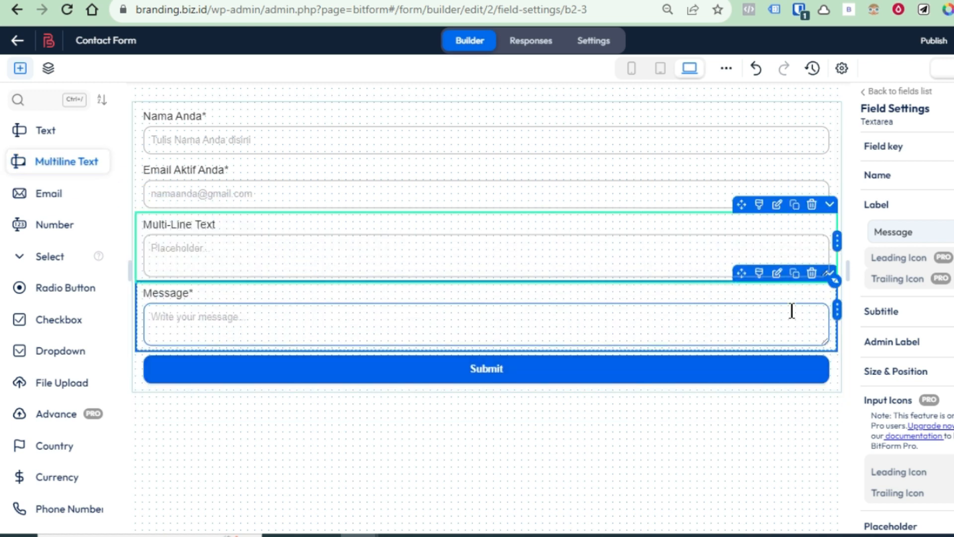
pyautogui.click(313, 324)
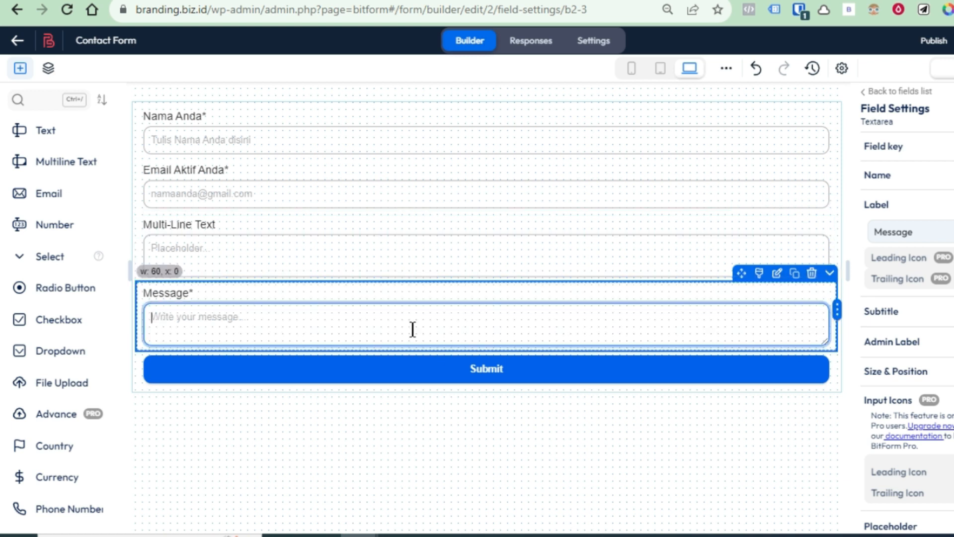
pyautogui.click(813, 275)
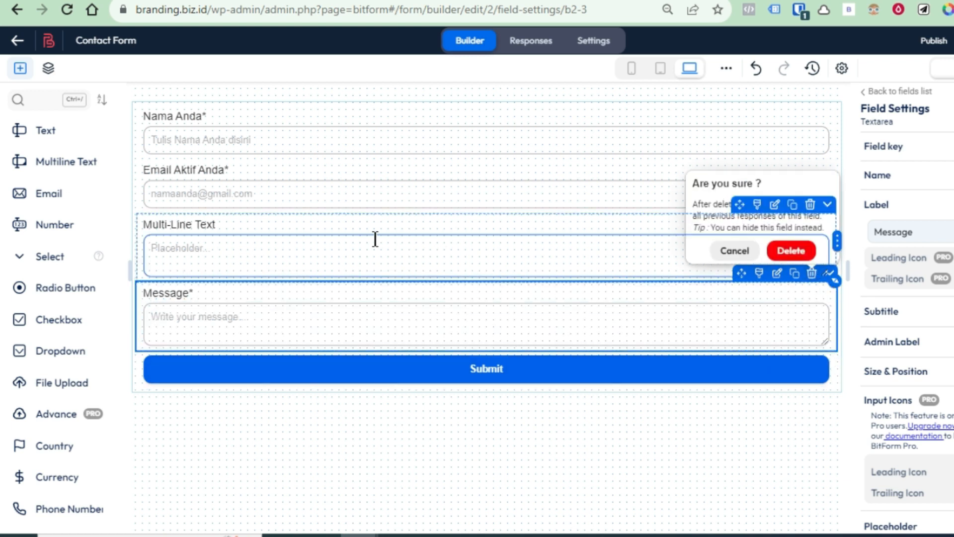
pyautogui.click(755, 309)
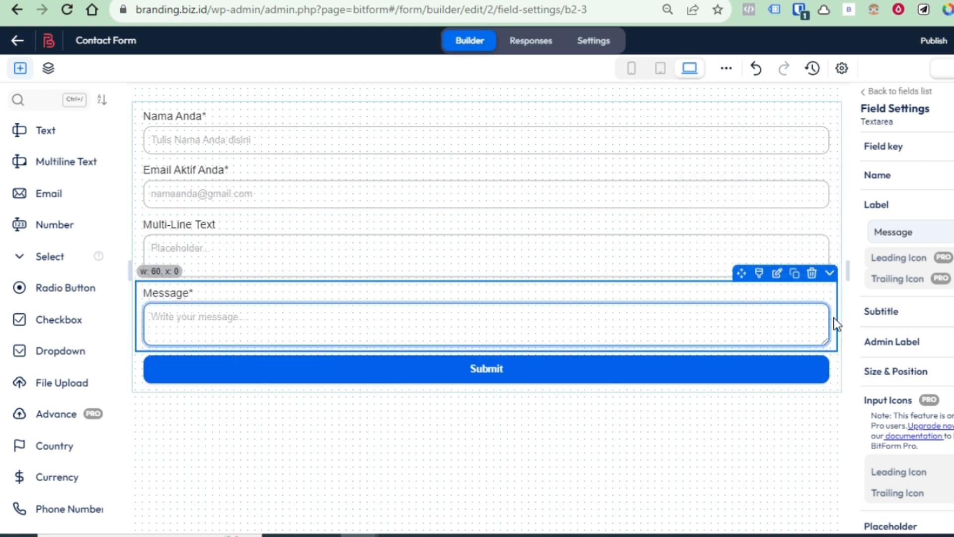
pyautogui.click(810, 278)
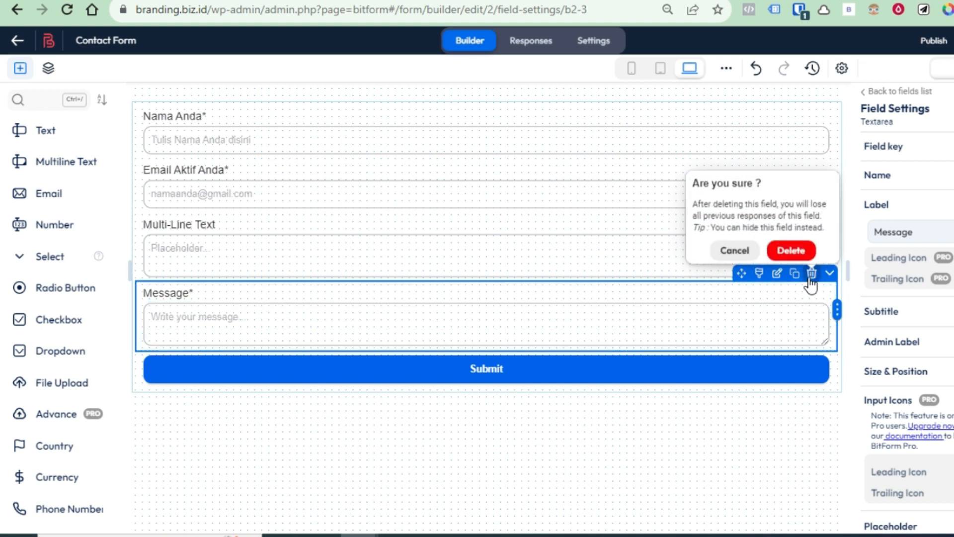
pyautogui.click(793, 250)
pyautogui.click(356, 244)
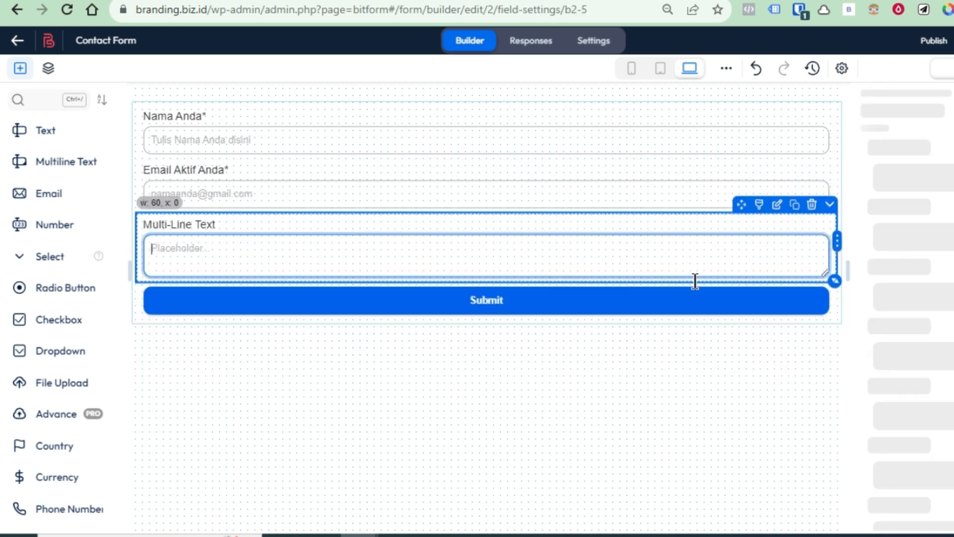
# Change the Multi-Line Text field's label to 'Masukkan Link Yang Ingin Anda delete'
pyautogui.click(926, 229)
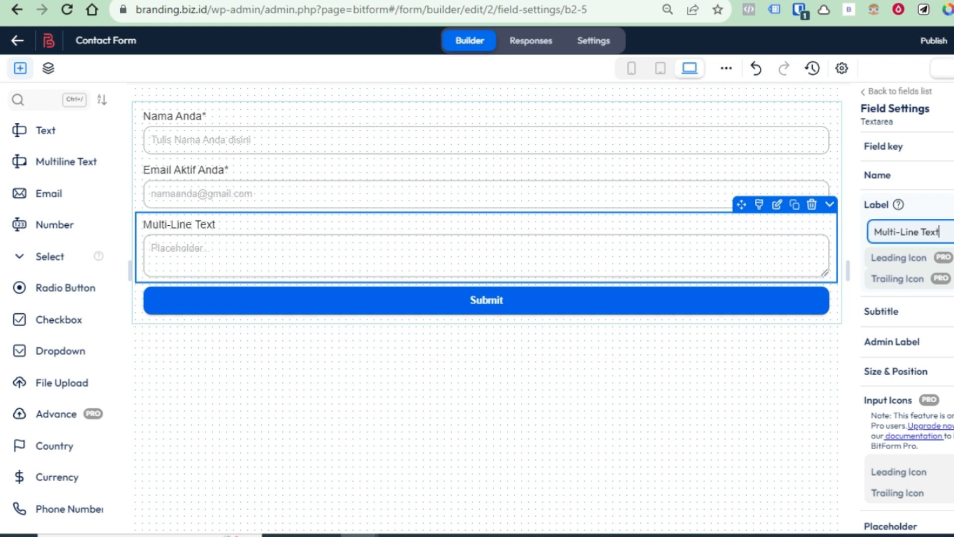
pyautogui.press('BackSpace')
pyautogui.press('BackSpace')
pyautogui.press('BackSpace')
pyautogui.press('BackSpace')
pyautogui.press('BackSpace')
pyautogui.press('BackSpace')
pyautogui.press('BackSpace')
pyautogui.press('BackSpace')
pyautogui.press('BackSpace')
pyautogui.press('BackSpace')
pyautogui.press('BackSpace')
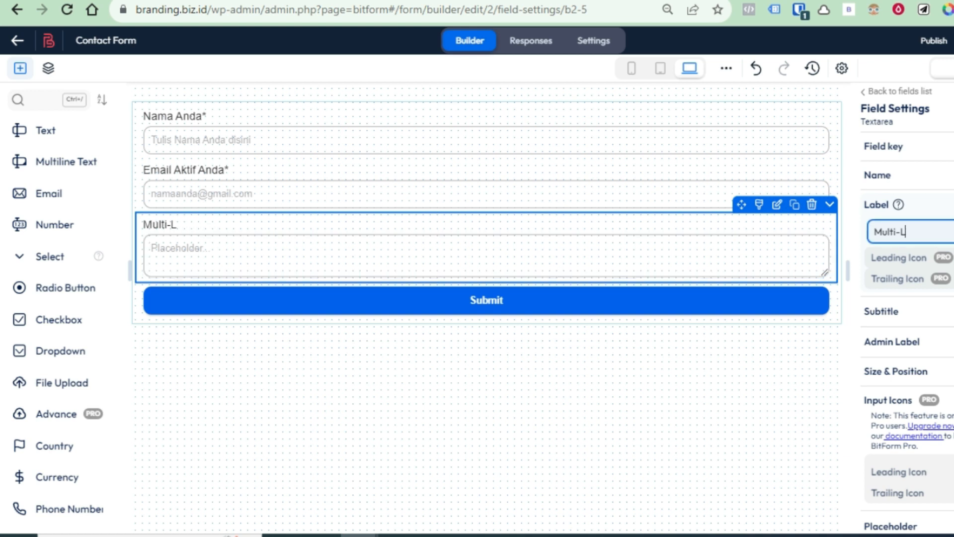
pyautogui.press('BackSpace')
pyautogui.press('BackSpace')
pyautogui.press('BackSpace')
pyautogui.write('asukkan Link')
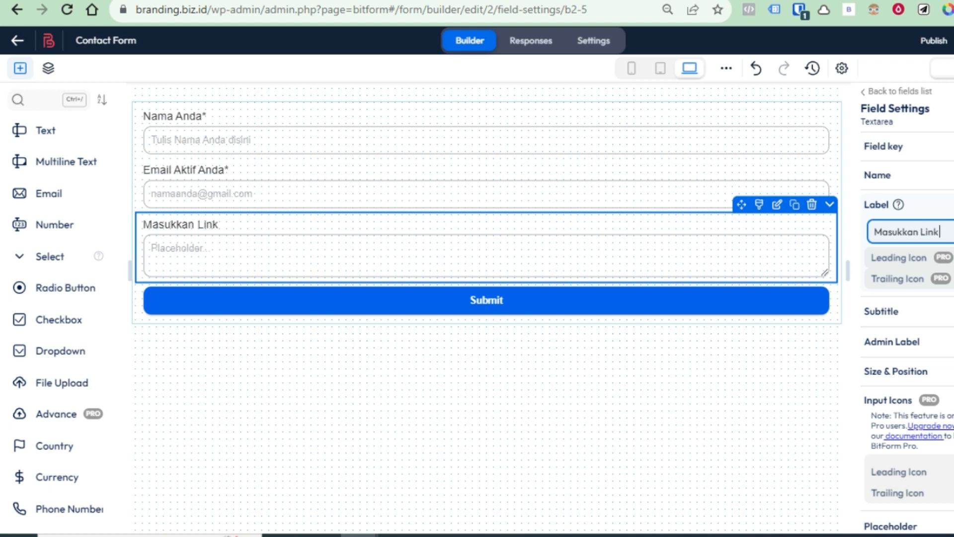
pyautogui.write(' Yang Ingin Anda delete')
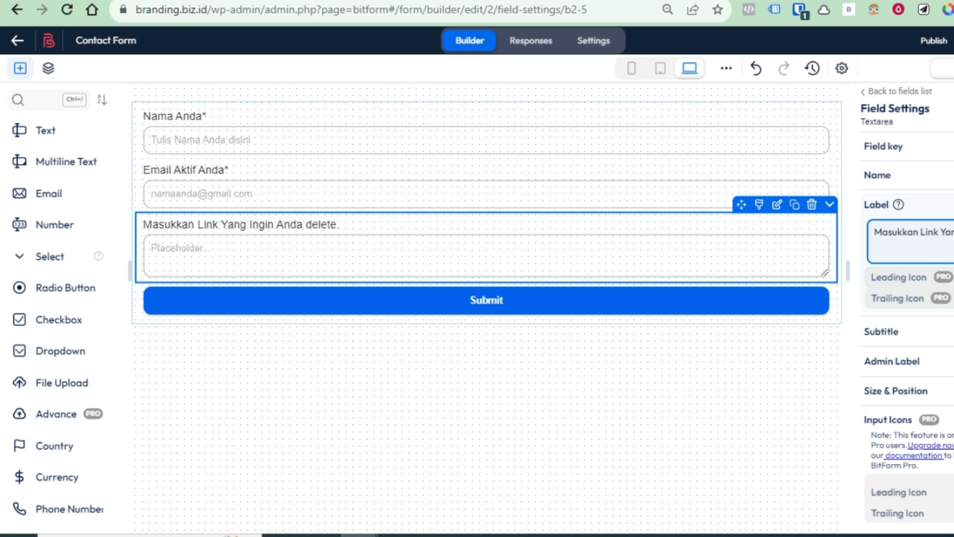
pyautogui.click(337, 262)
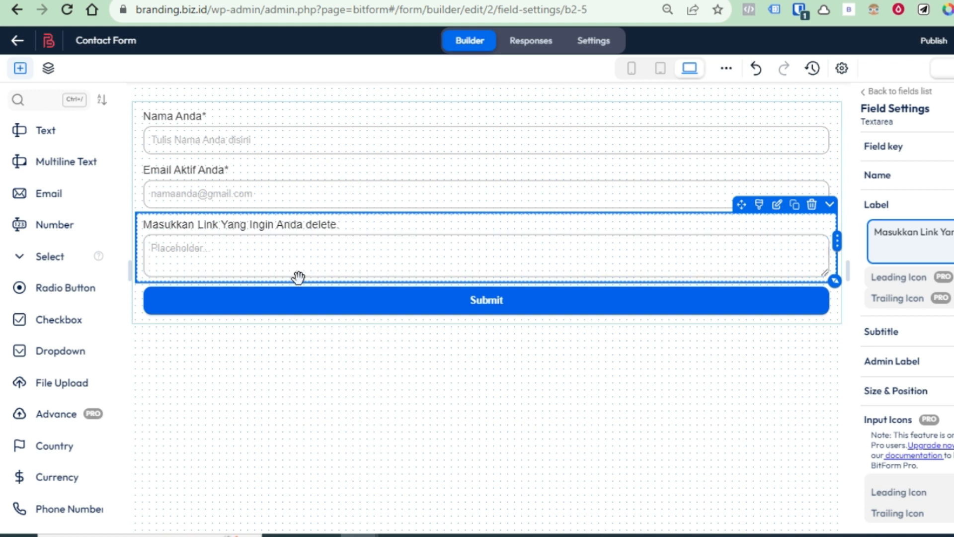
# Replace the link field's default placeholder with 'Masukkan Link Anda disini.'
pyautogui.click(226, 250)
pyautogui.scroll(-3, 922, 426)
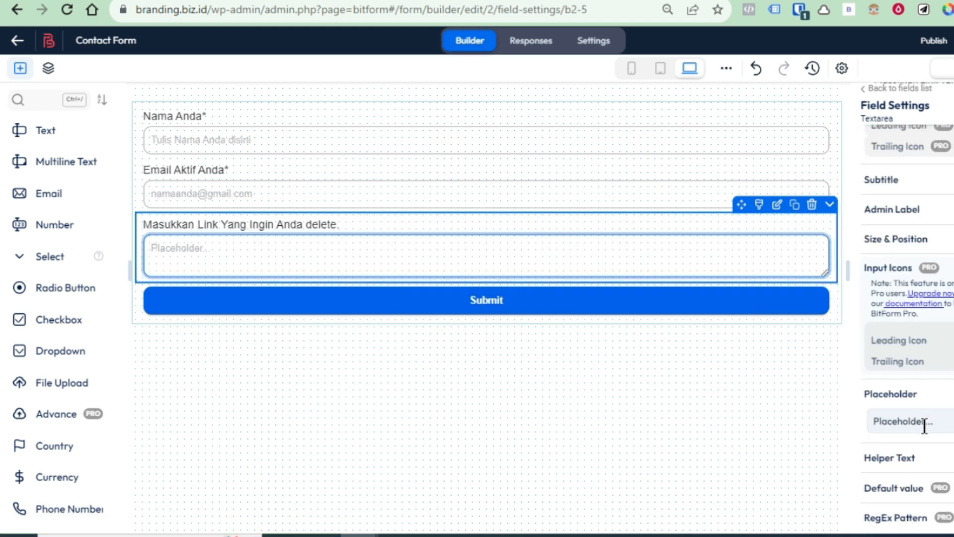
pyautogui.click(936, 417)
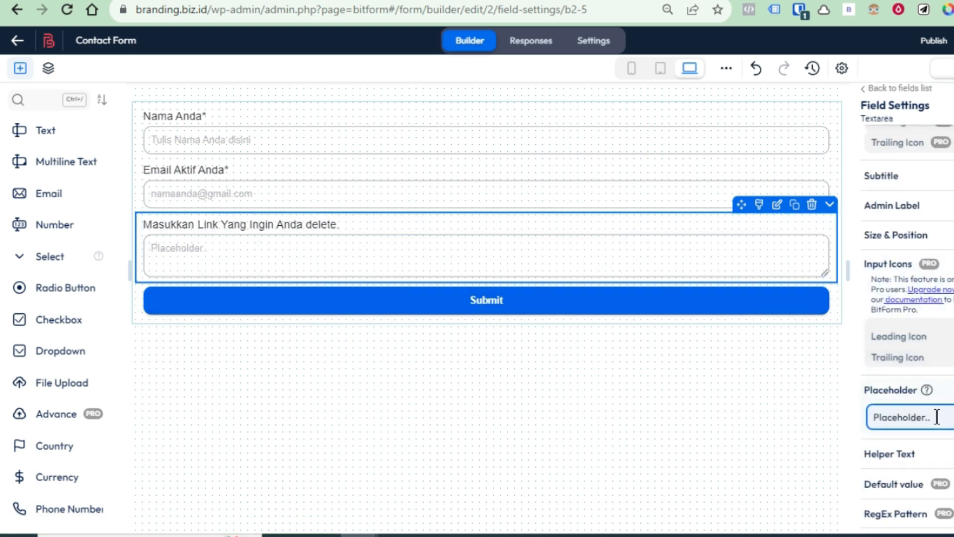
pyautogui.press('BackSpace')
pyautogui.press('BackSpace')
pyautogui.press('BackSpace')
pyautogui.press('BackSpace')
pyautogui.press('BackSpace')
pyautogui.press('BackSpace')
pyautogui.press('BackSpace')
pyautogui.press('BackSpace')
pyautogui.write('Masukkan Link ANda')
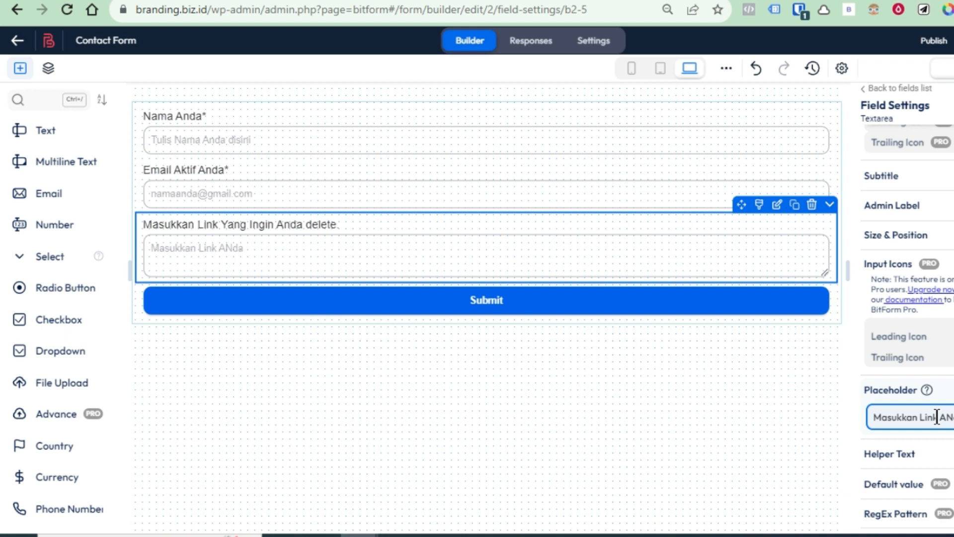
pyautogui.press('BackSpace')
pyautogui.write('nda disini.')
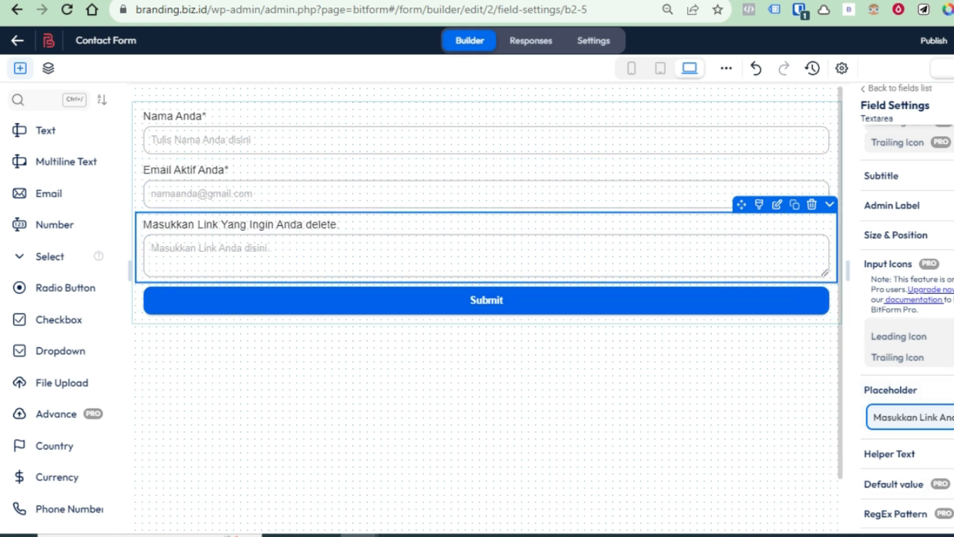
# Make the link field required
pyautogui.scroll(-2, 907, 298)
pyautogui.click(952, 466)
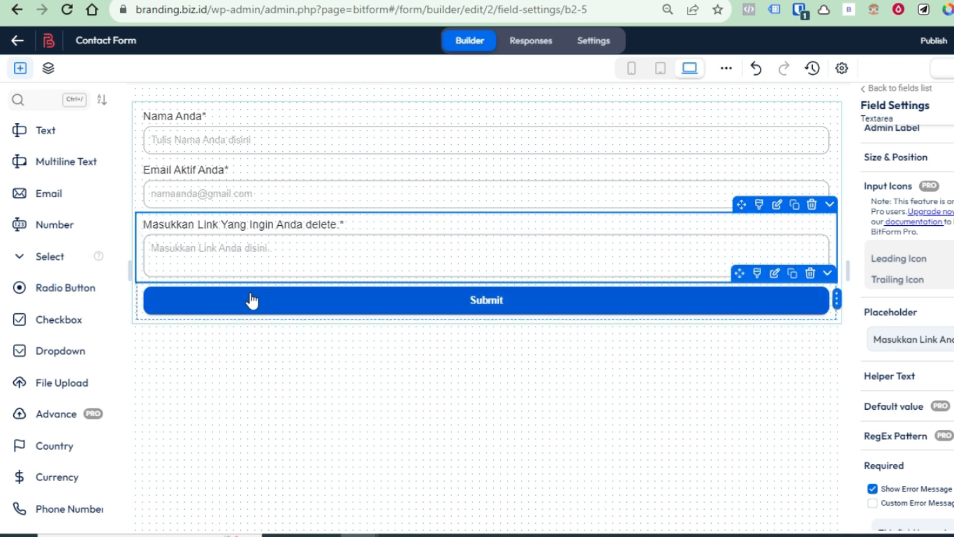
pyautogui.scroll(-3, 99, 321)
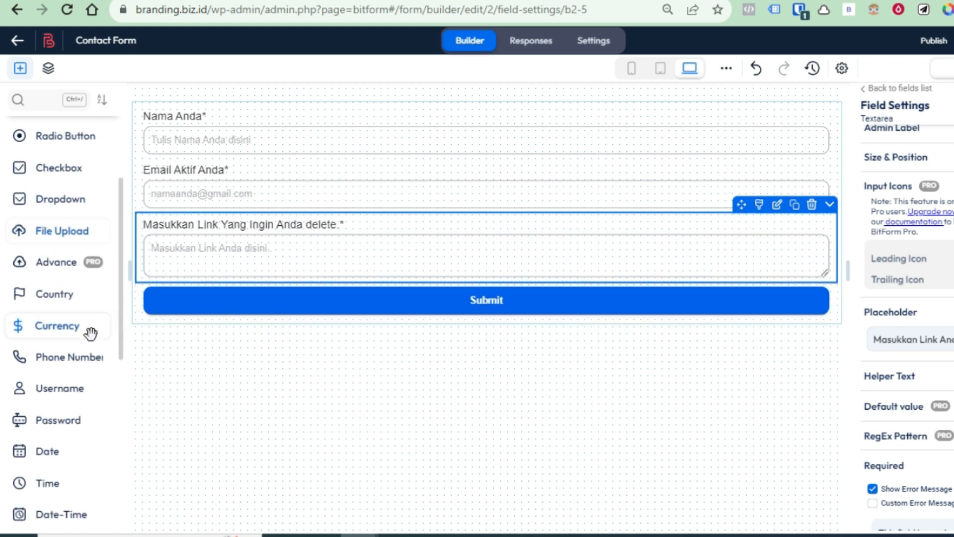
pyautogui.scroll(-5, 90, 333)
pyautogui.scroll(-3, 90, 330)
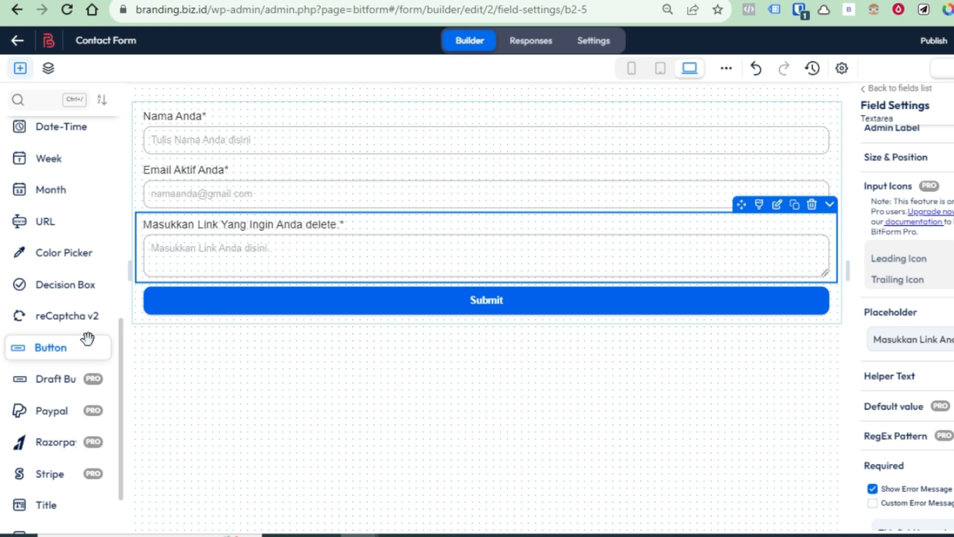
pyautogui.scroll(-2, 90, 335)
pyautogui.scroll(-2, 87, 342)
pyautogui.scroll(-4, 85, 346)
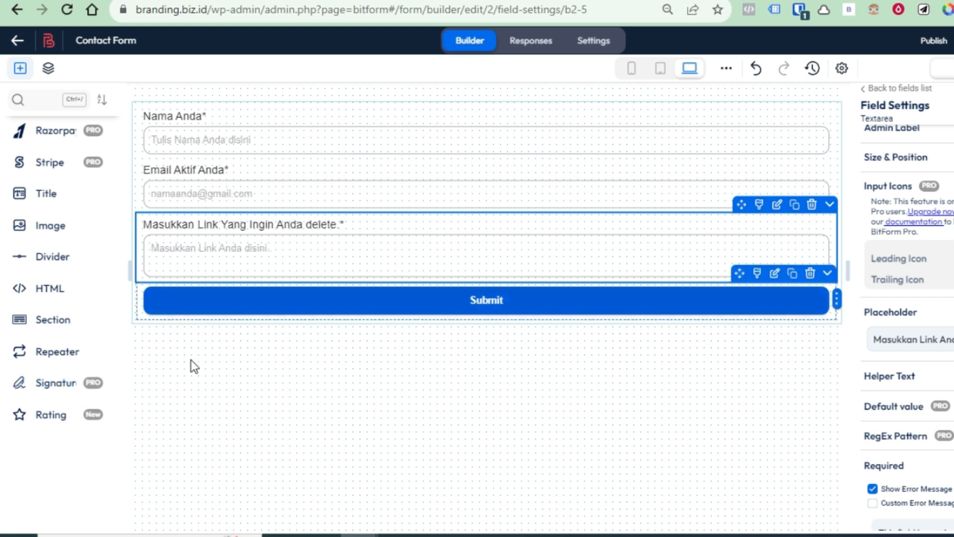
pyautogui.moveTo(52, 384)
pyautogui.mouseDown()
pyautogui.moveTo(330, 277)
pyautogui.moveTo(309, 307)
pyautogui.moveTo(323, 310)
pyautogui.mouseUp()
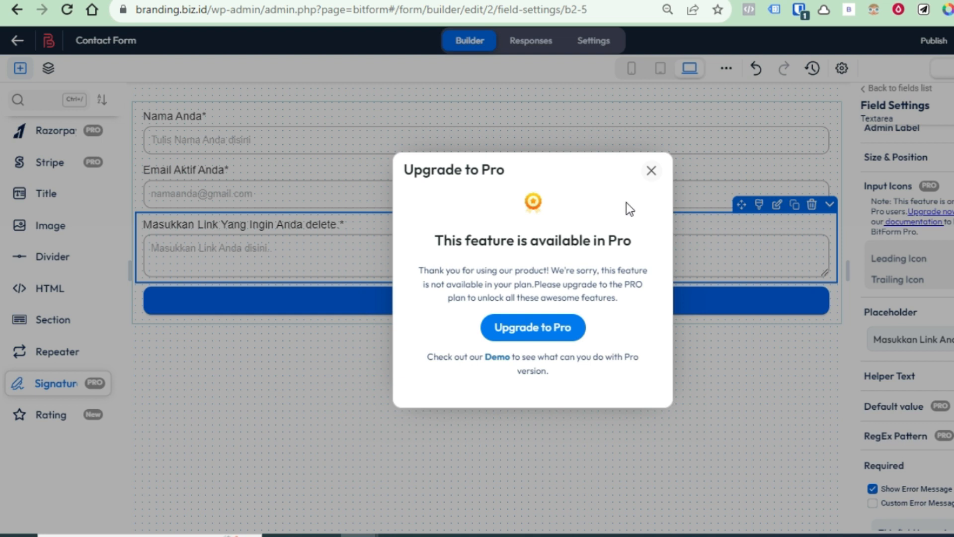
pyautogui.click(651, 170)
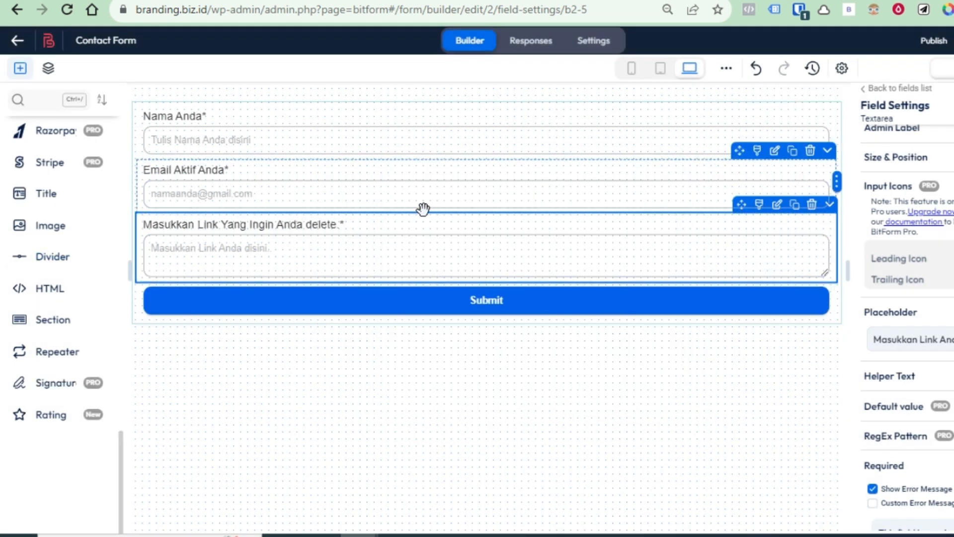
# Review the Field Settings and reveal the Short Code popup showing [bitform id='2']
pyautogui.scroll(15, 60, 248)
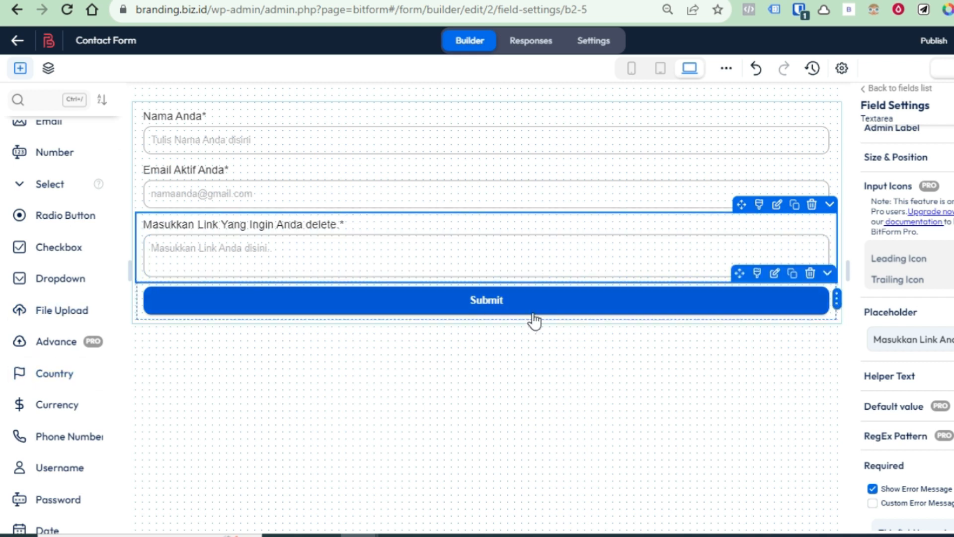
pyautogui.scroll(5, 883, 395)
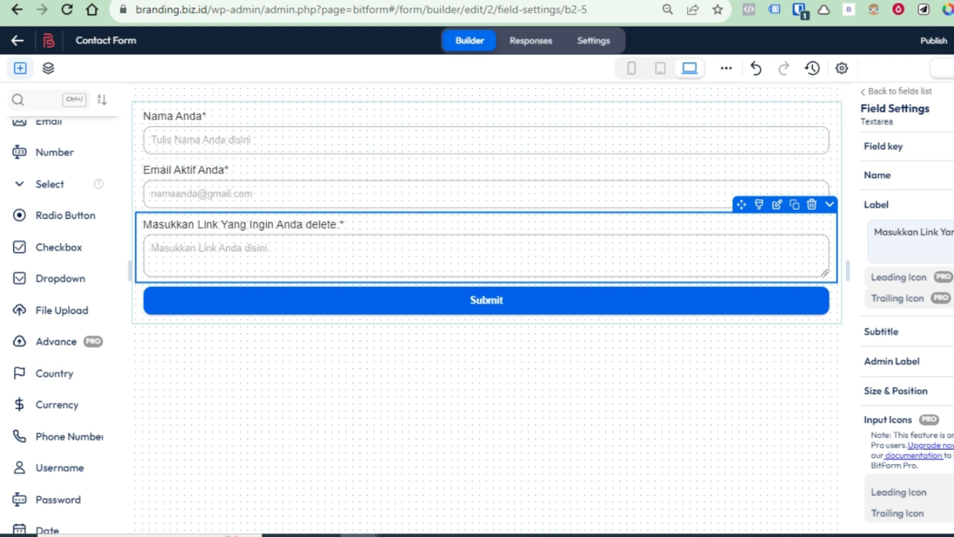
pyautogui.scroll(-9, 944, 299)
pyautogui.scroll(5, 929, 224)
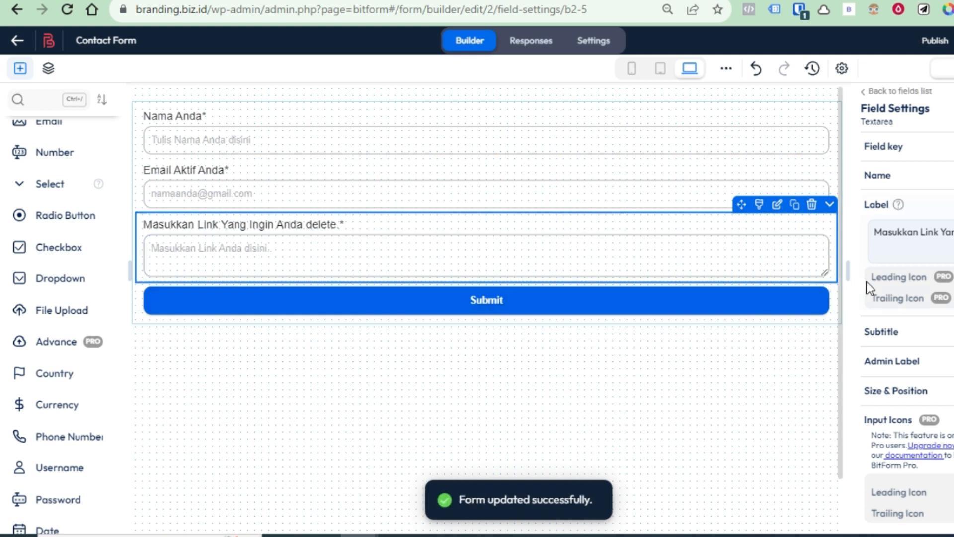
pyautogui.moveTo(908, 331)
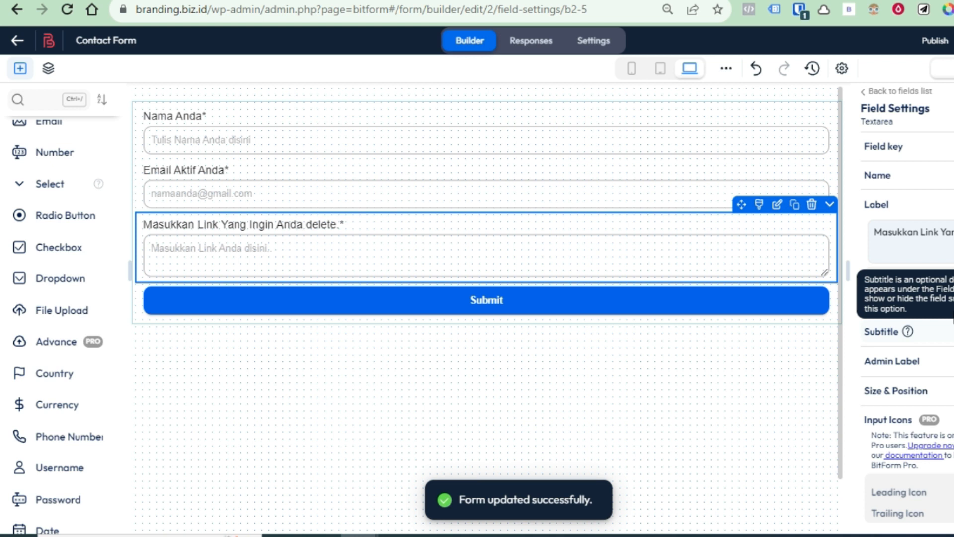
pyautogui.scroll(-5, 935, 149)
pyautogui.scroll(-6, 937, 155)
pyautogui.scroll(11, 939, 159)
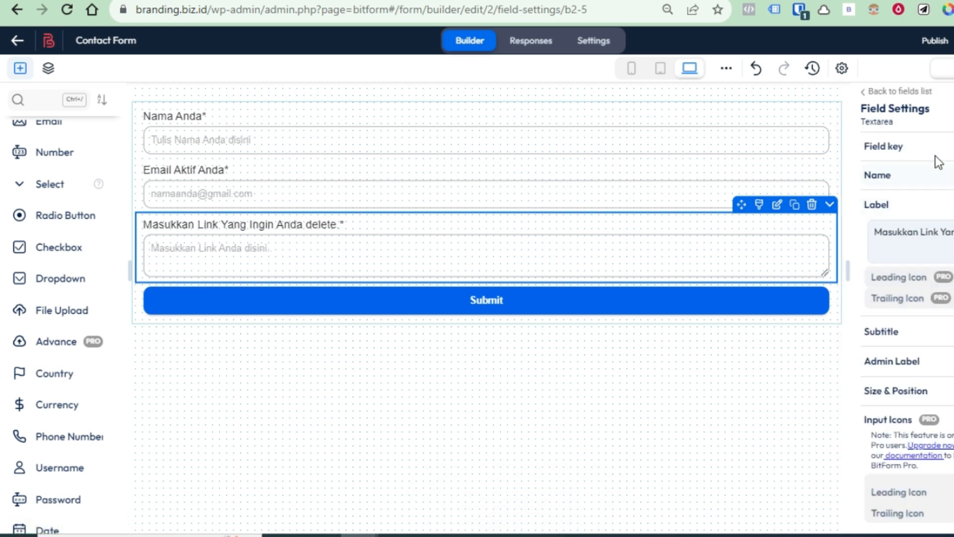
pyautogui.moveTo(947, 48)
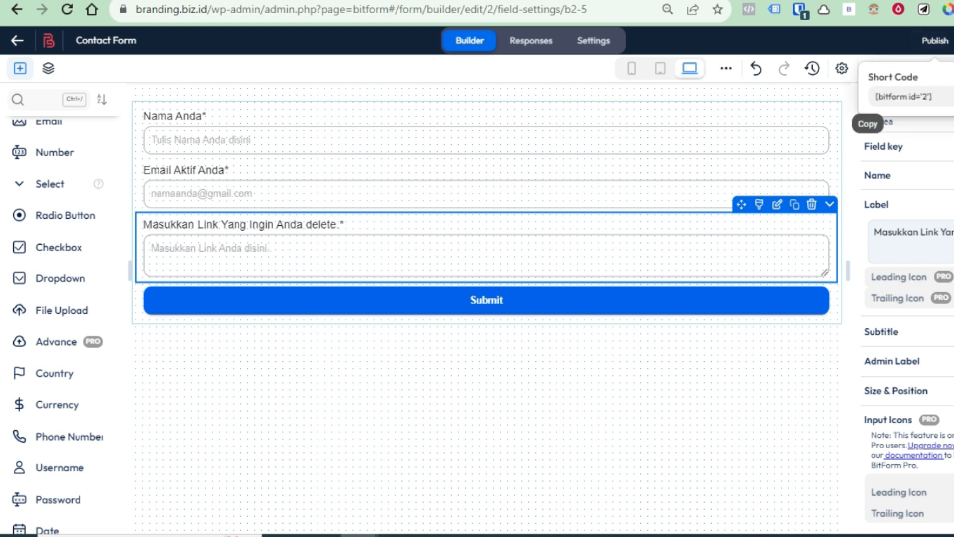
# Copy the [bitform id='2'] short code and return to the All Forms list
pyautogui.click(924, 95)
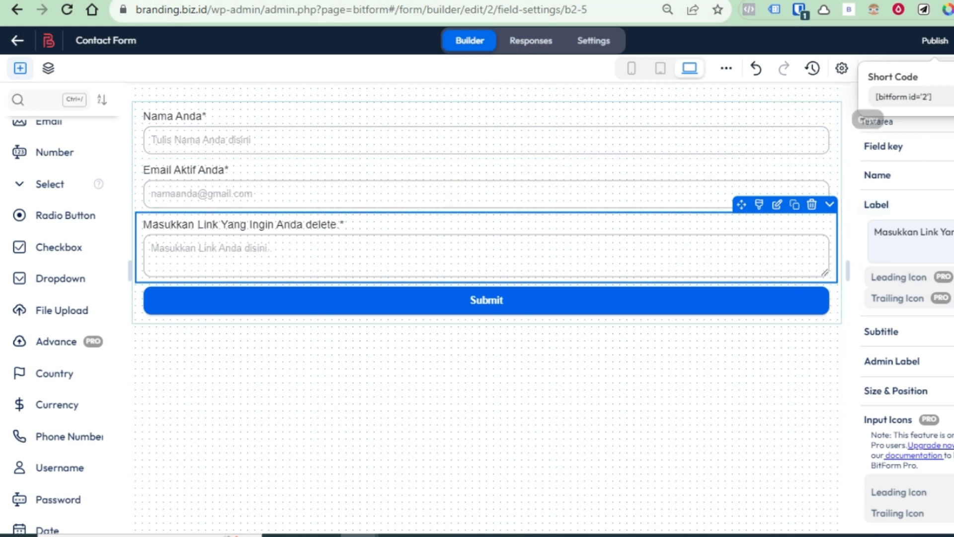
pyautogui.click(902, 97)
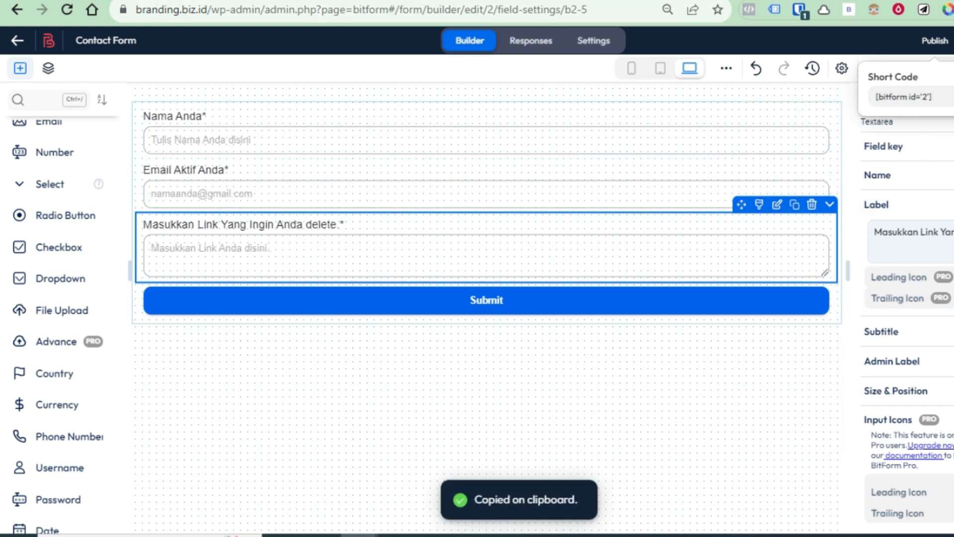
pyautogui.click(17, 41)
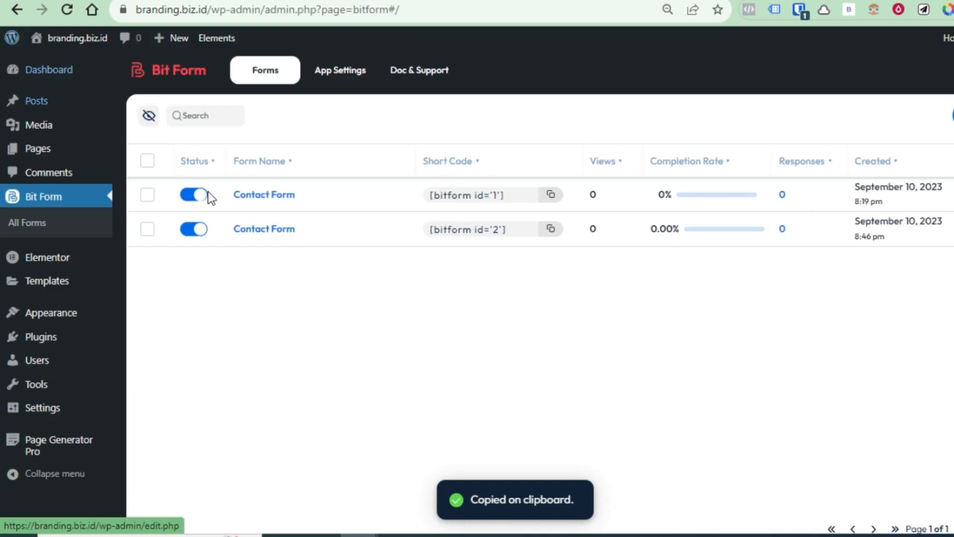
# Create a new page titled 'Form Permintaan Delete Link'
pyautogui.moveTo(37, 149)
pyautogui.click(144, 171)
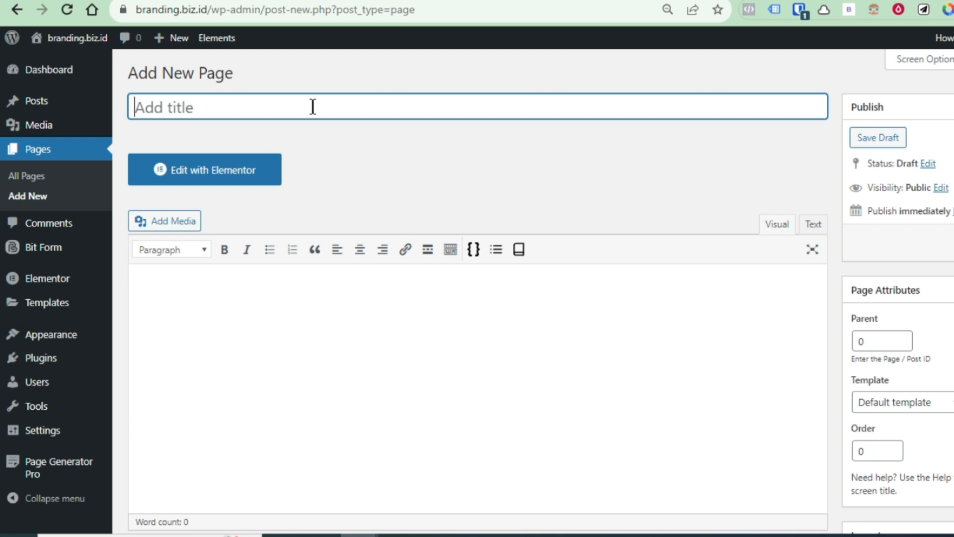
pyautogui.write('P')
pyautogui.press('BackSpace')
pyautogui.write('Form')
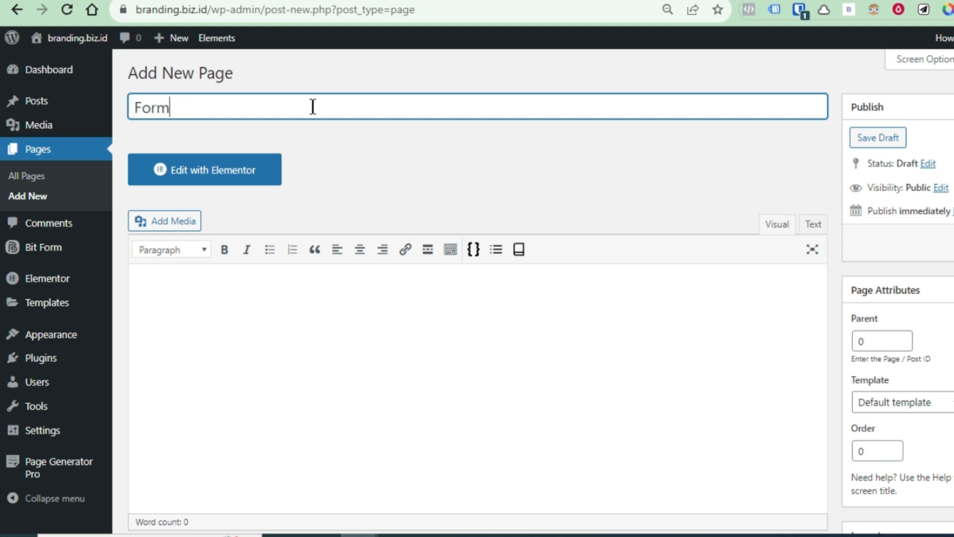
pyautogui.write(' Perminta')
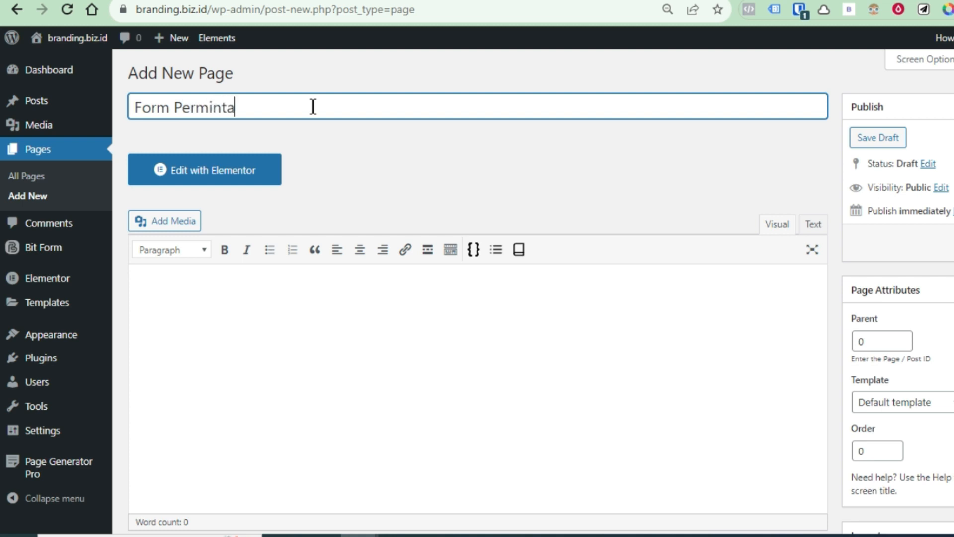
pyautogui.write('an Delete Link')
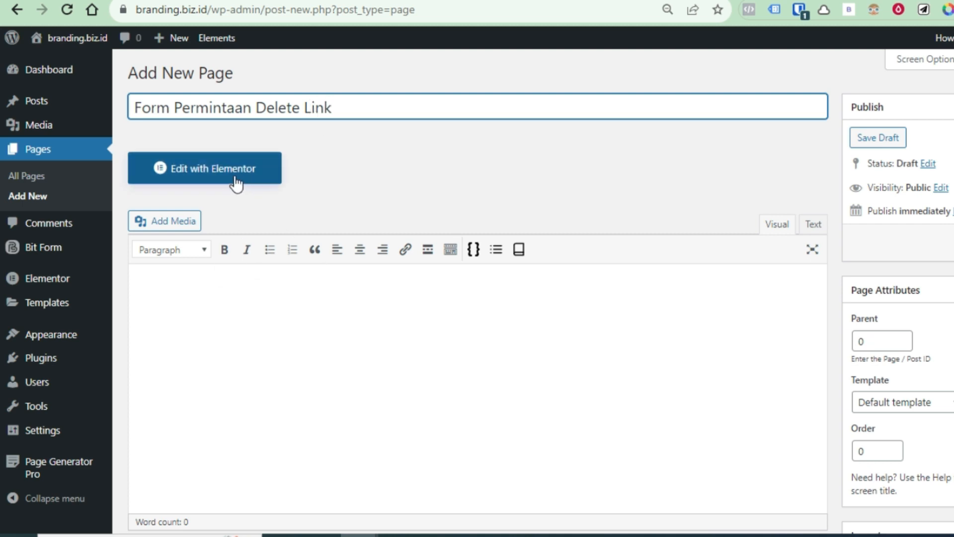
# Start the page body with the heading's first letter 'F'
pyautogui.click(481, 312)
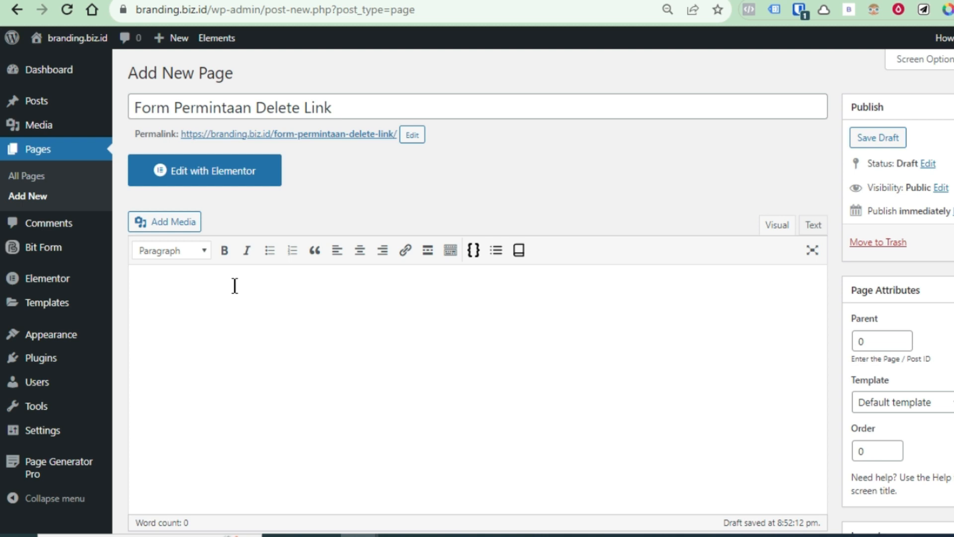
pyautogui.write('Form Perminta')
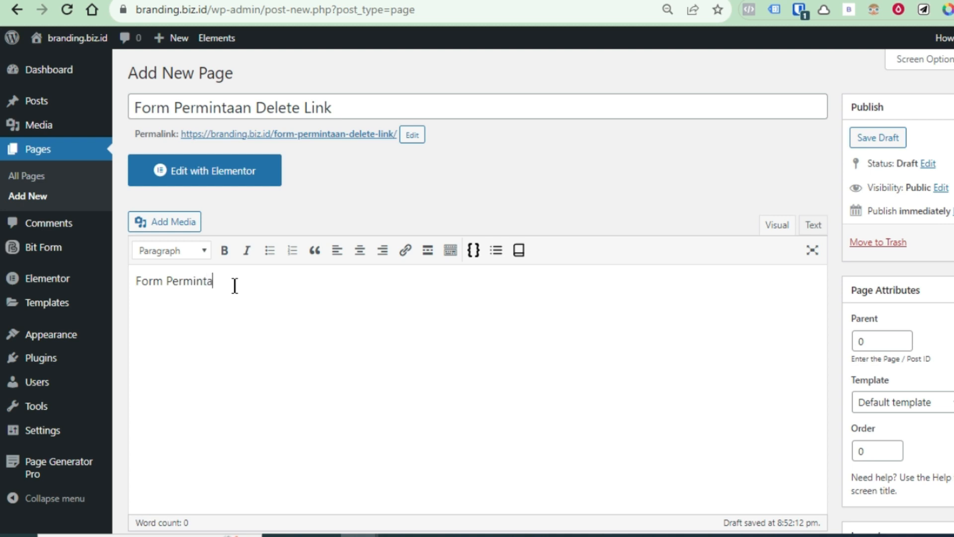
# Finish the 'Form Permintaan Delete' line and make it a centred, bold Heading 1
pyautogui.write('an Delete Link')
pyautogui.click(360, 250)
pyautogui.moveTo(397, 285); pyautogui.dragTo(670, 315)
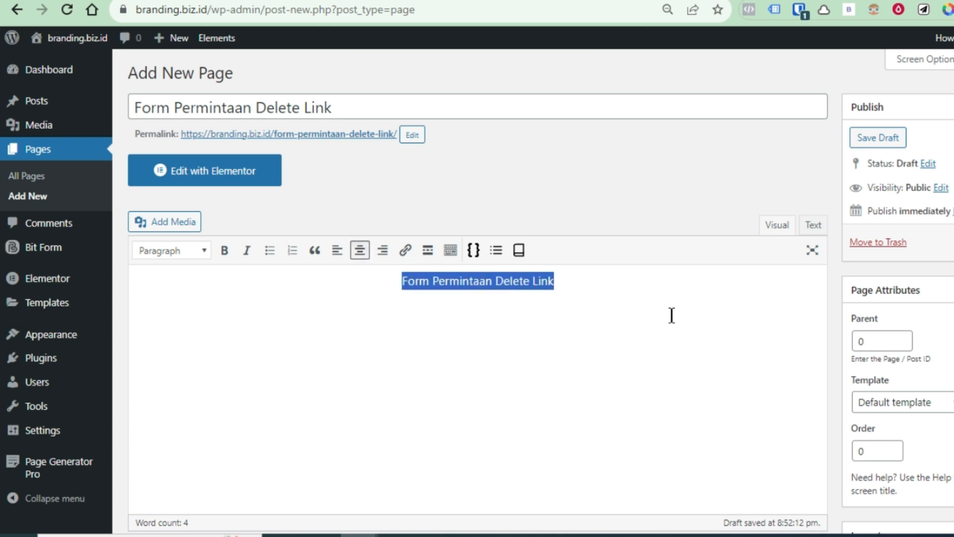
pyautogui.click(222, 251)
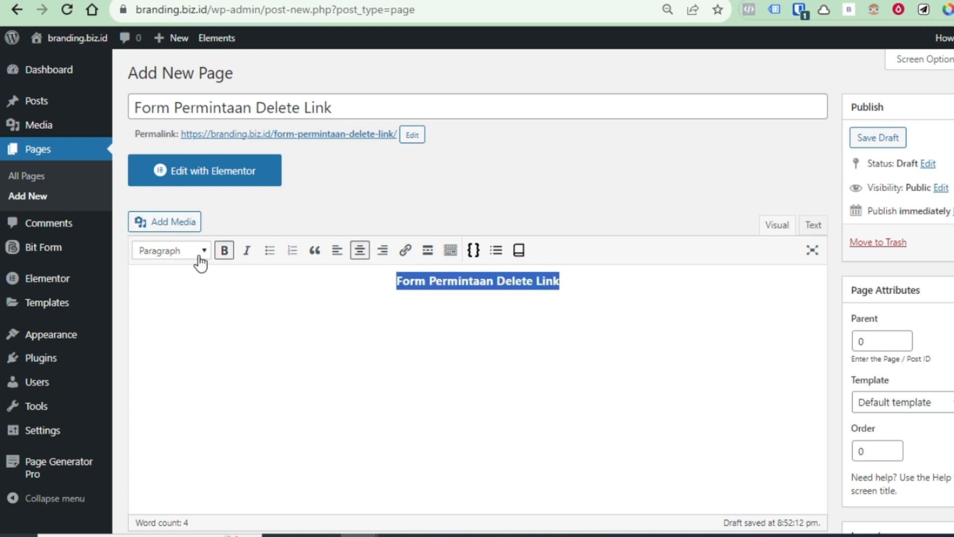
pyautogui.click(198, 254)
pyautogui.click(216, 343)
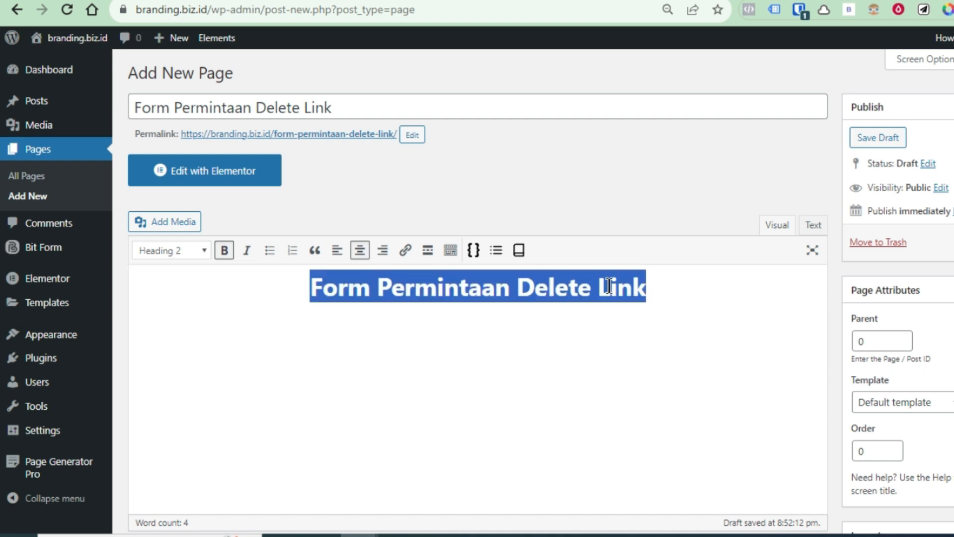
pyautogui.click(210, 259)
pyautogui.click(209, 307)
pyautogui.click(589, 341)
# Paste the [bitform id='2'] short code on a new centred line below the heading
pyautogui.press('Return')
pyautogui.hotkey('ctrl', 'v')
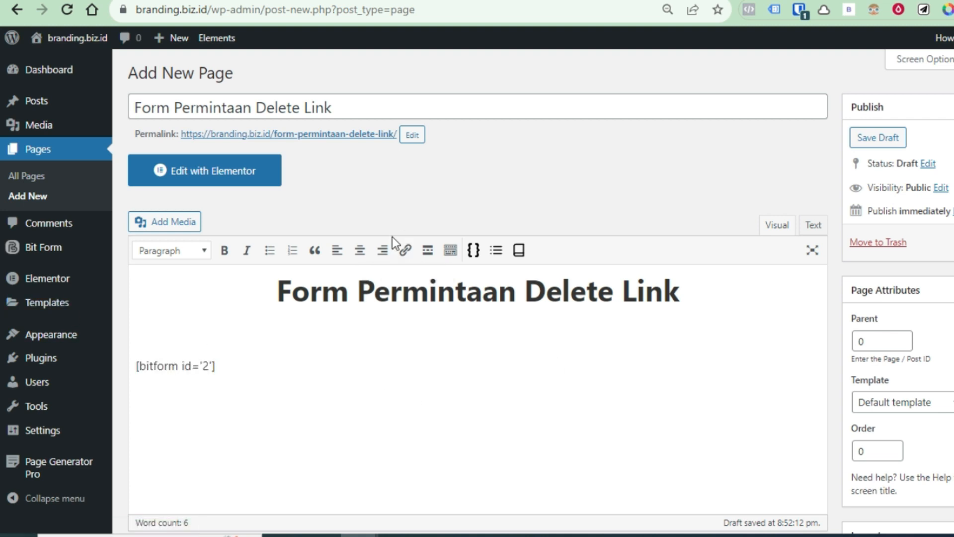
pyautogui.click(360, 253)
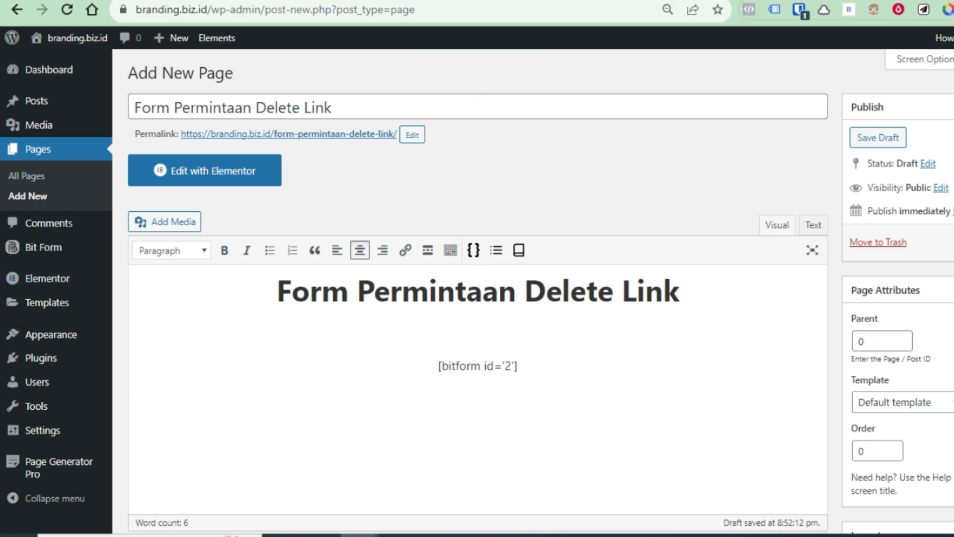
pyautogui.click(748, 1)
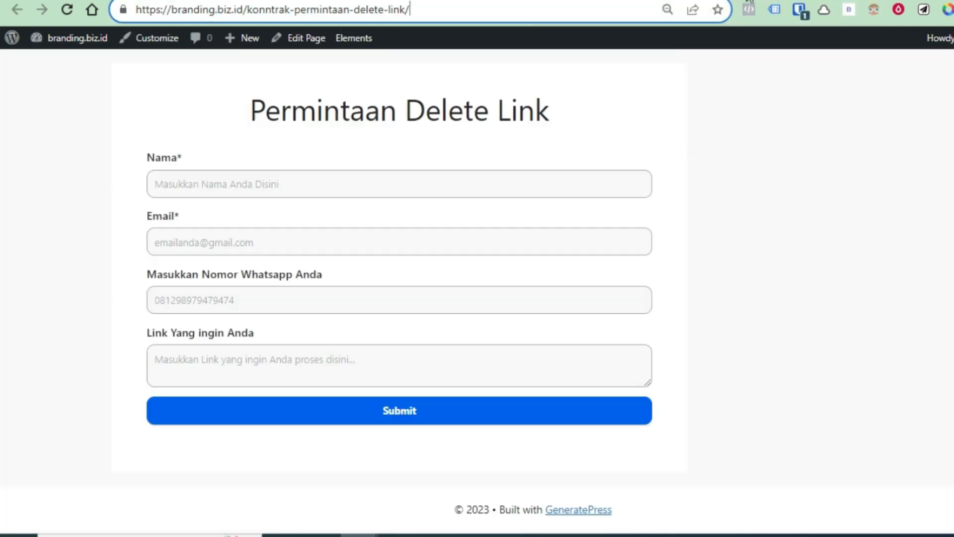
pyautogui.click(631, 1)
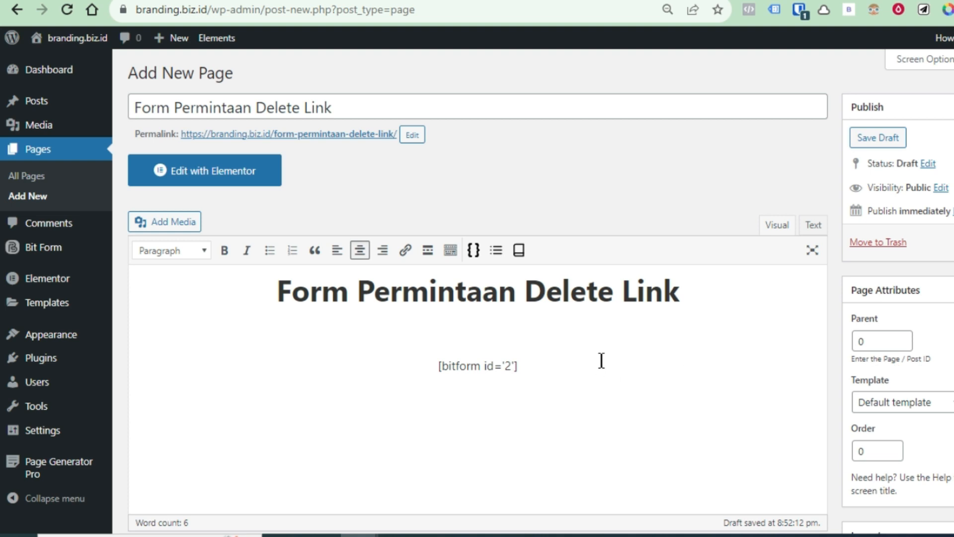
# Disable Top Bar, Header and Content Title in the page layout, then publish the page
pyautogui.scroll(-6, 889, 412)
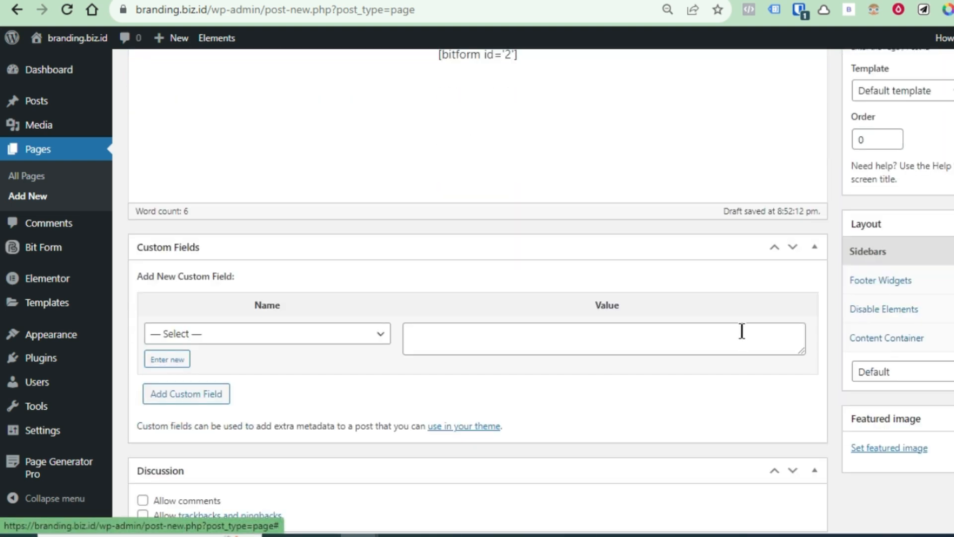
pyautogui.scroll(6, 765, 318)
pyautogui.scroll(-5, 745, 367)
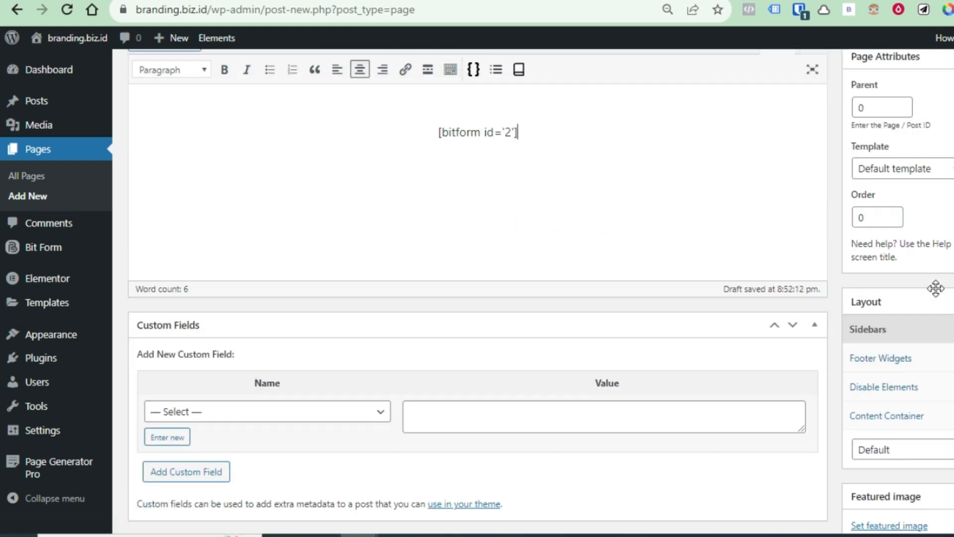
pyautogui.click(912, 400)
pyautogui.scroll(-3, 909, 398)
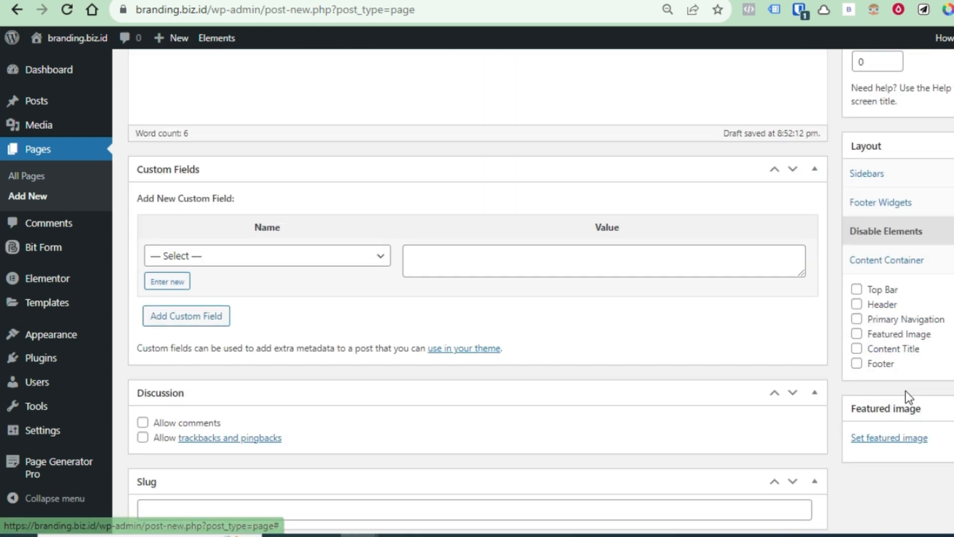
pyautogui.click(857, 348)
pyautogui.click(856, 289)
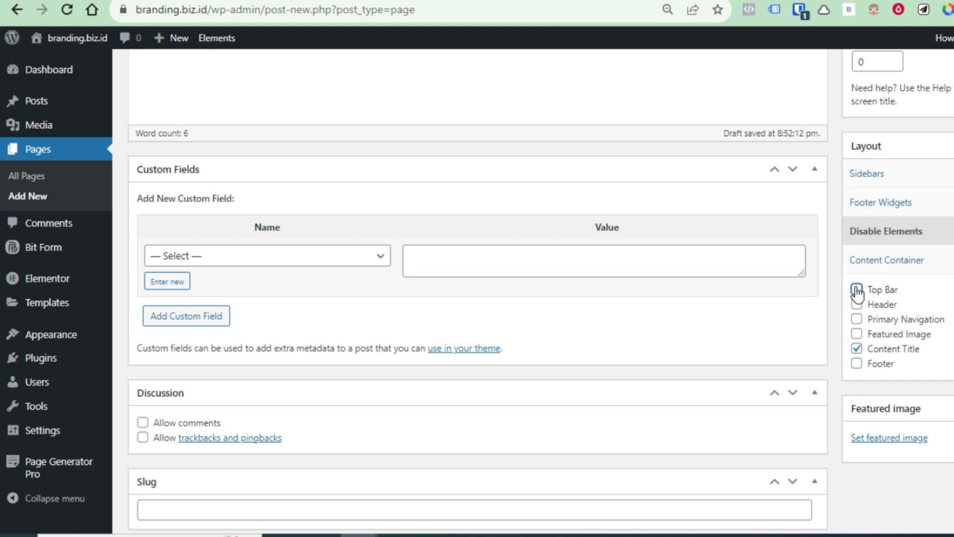
pyautogui.click(857, 304)
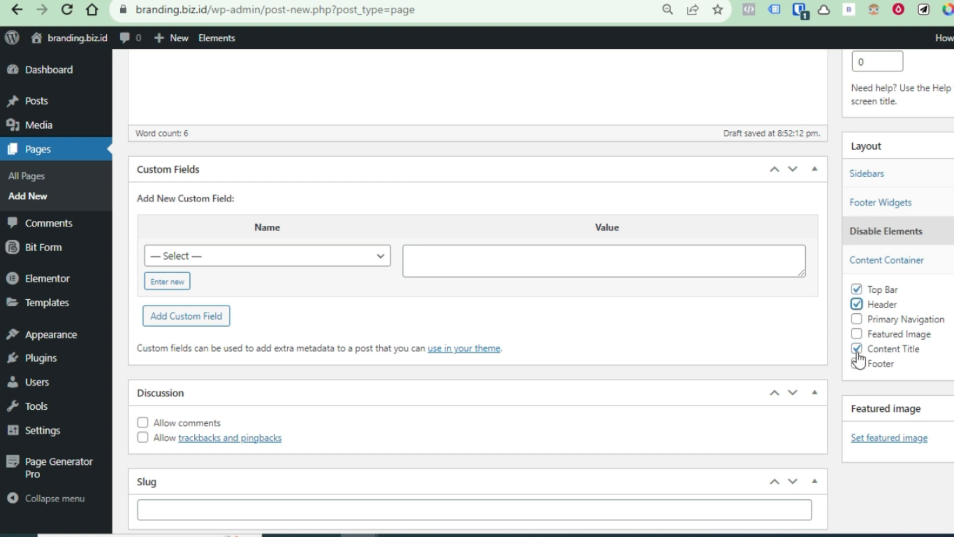
pyautogui.scroll(-3, 945, 391)
pyautogui.scroll(7, 944, 396)
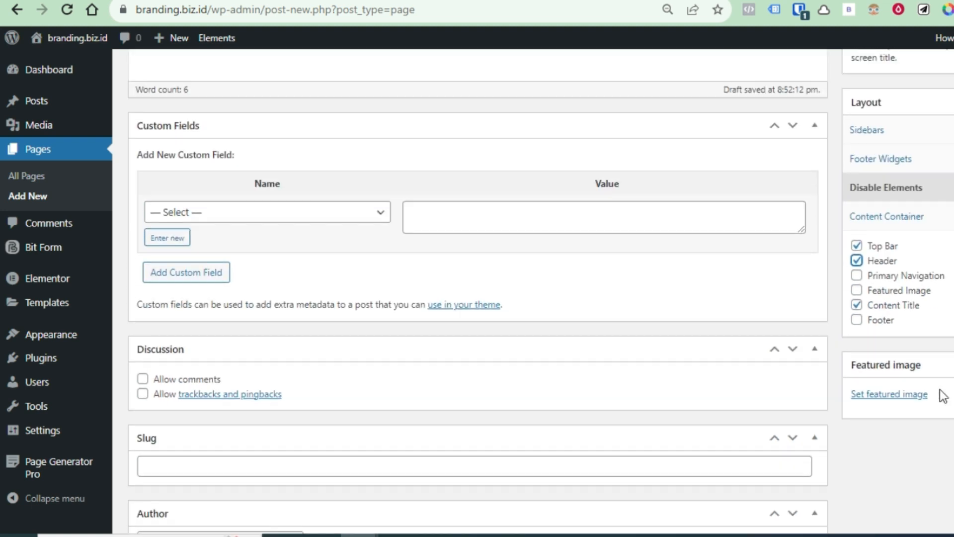
pyautogui.scroll(5, 940, 397)
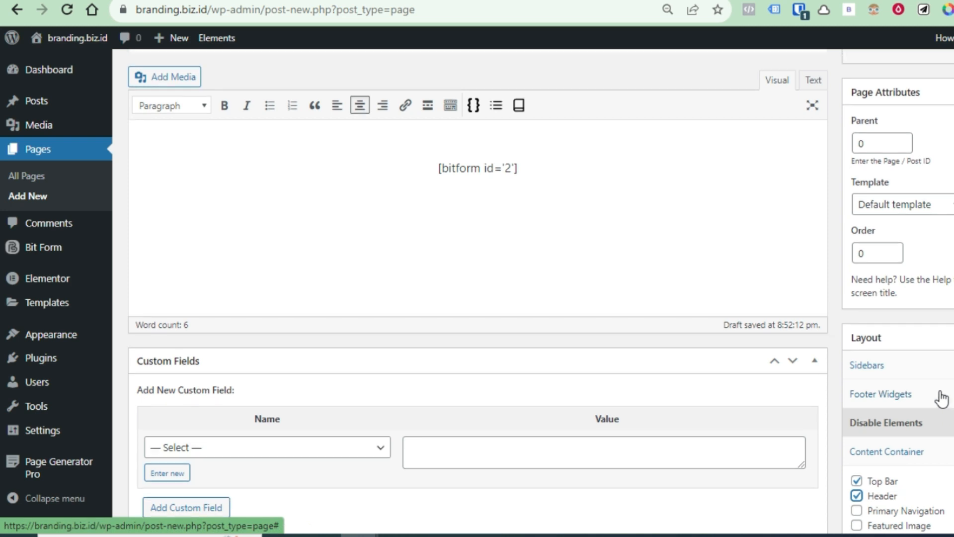
pyautogui.click(953, 242)
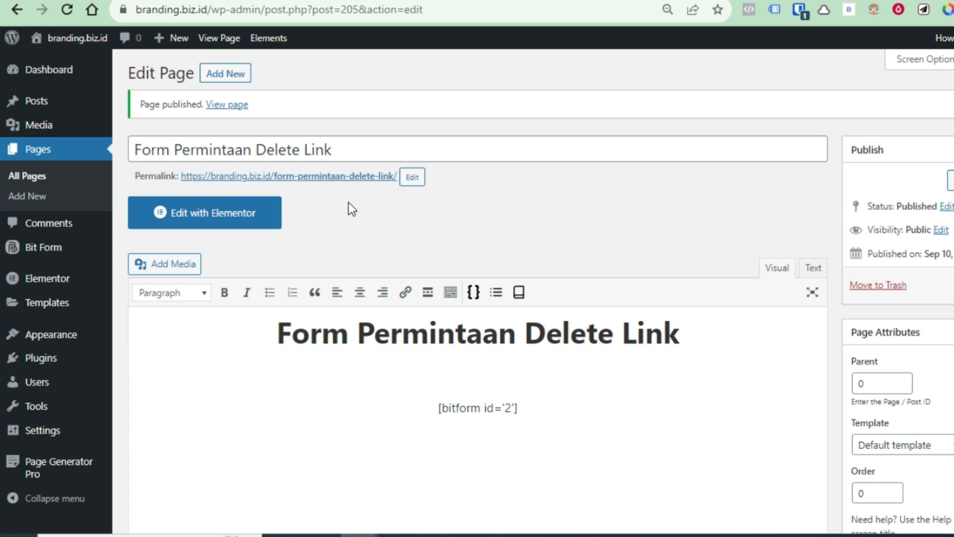
# Open the published page in a new tab, then go to Bit Form's All Forms list
pyautogui.rightClick(369, 176)
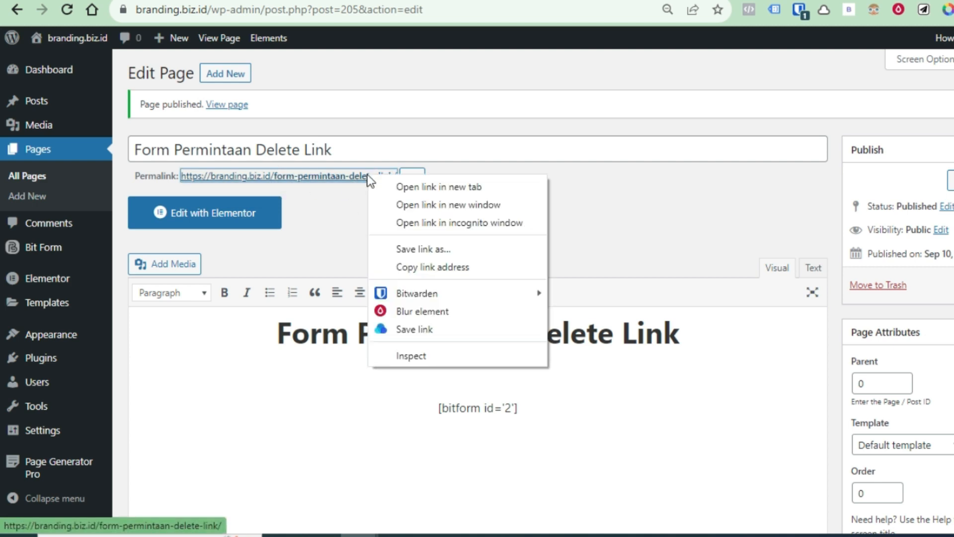
pyautogui.click(474, 189)
pyautogui.click(711, 1)
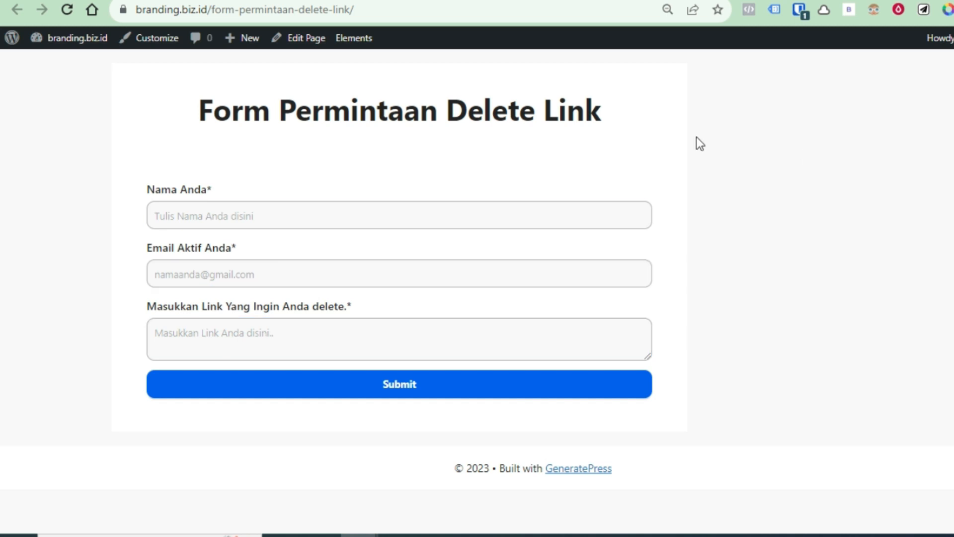
pyautogui.click(440, 0)
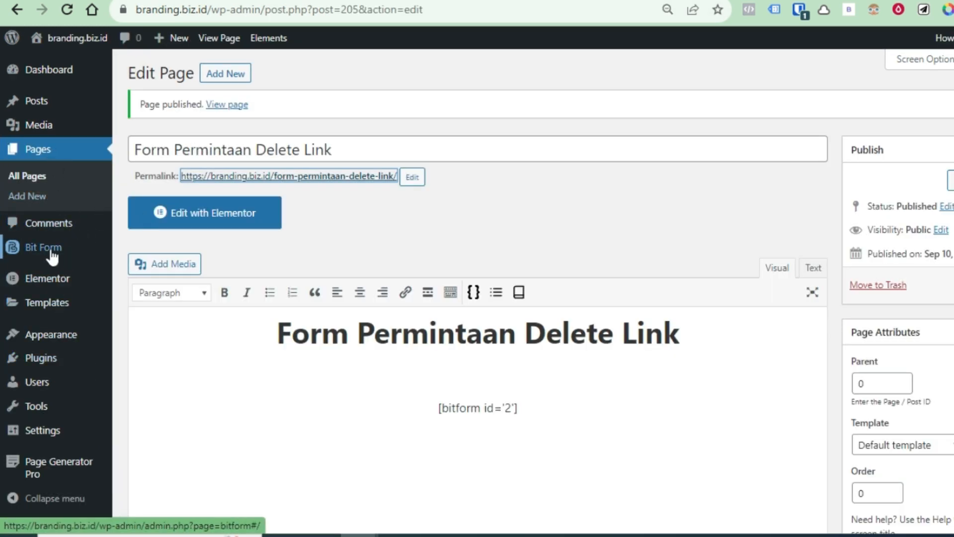
pyautogui.moveTo(96, 255)
pyautogui.click(145, 253)
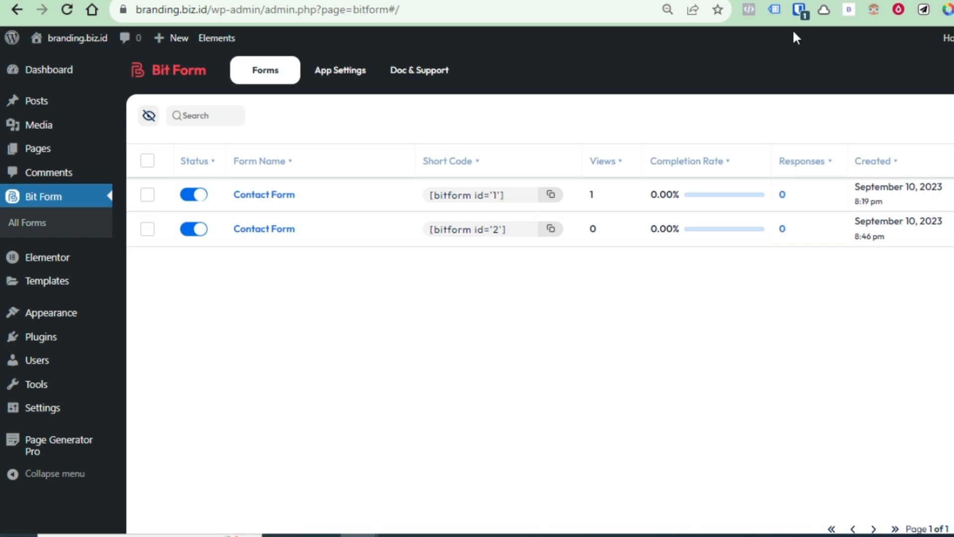
# Copy the published form page's URL and load it in a new Incognito window
pyautogui.hotkey('ctrl', 'Tab')
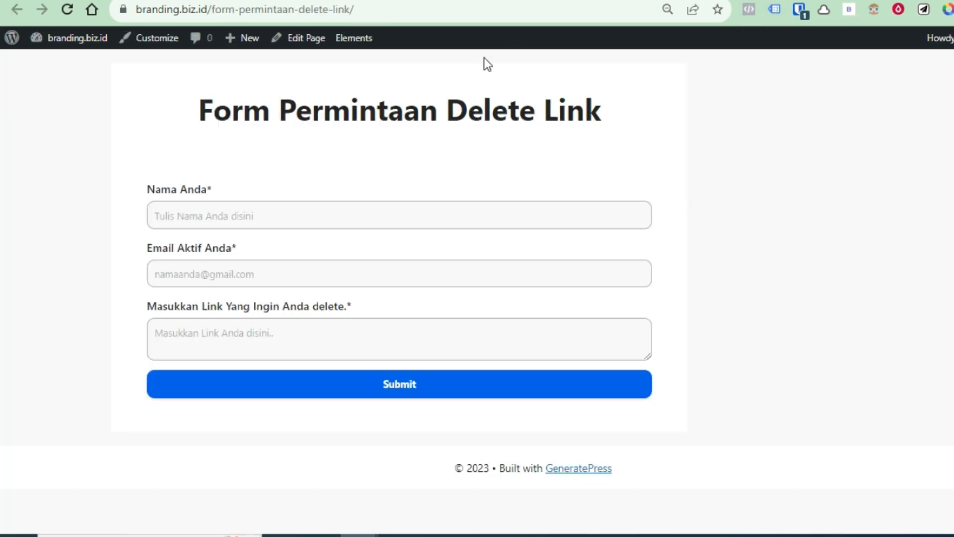
pyautogui.click(411, 11)
pyautogui.hotkey('ctrl', 'c')
pyautogui.rightClick(338, 19)
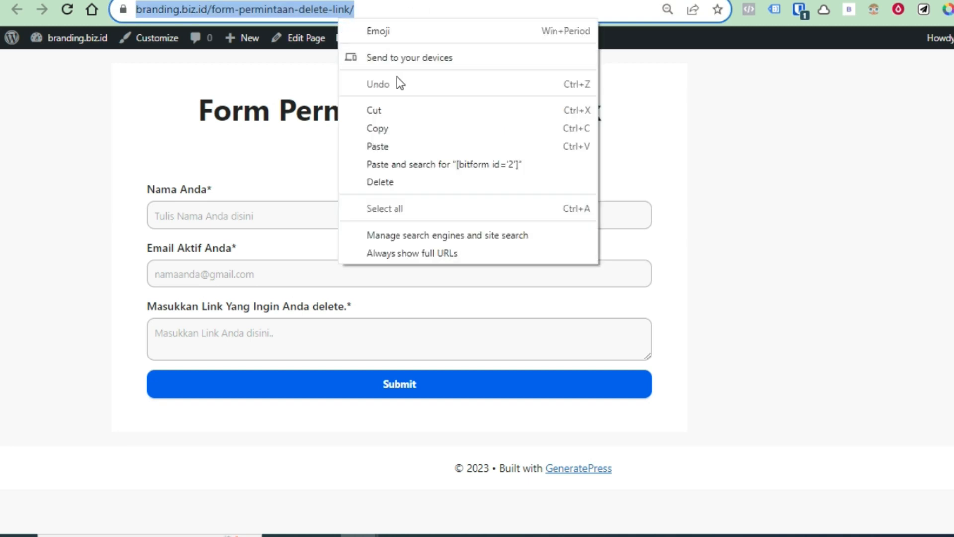
pyautogui.click(398, 128)
pyautogui.click(953, 10)
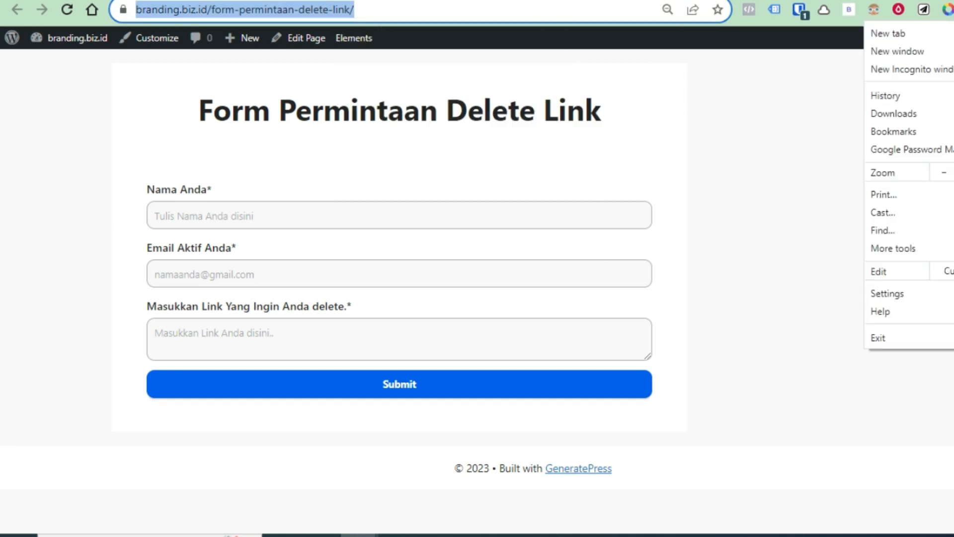
pyautogui.click(920, 68)
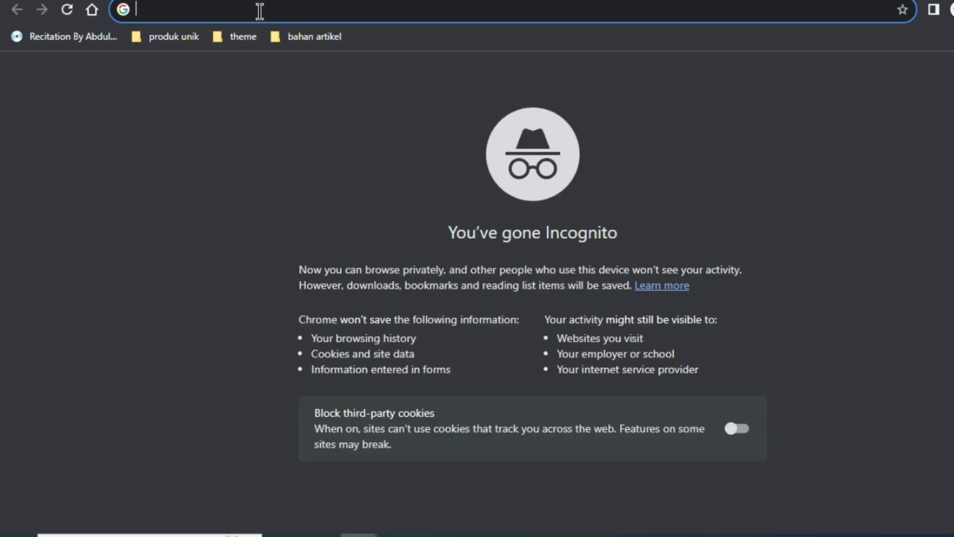
pyautogui.rightClick(260, 11)
pyautogui.click(310, 130)
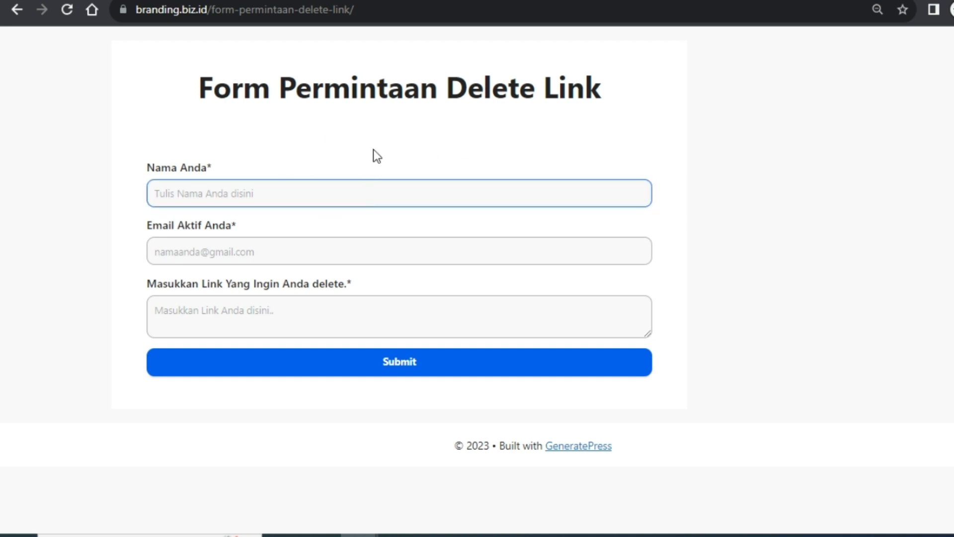
# Enter a test name, an email address and a first numbered link
pyautogui.click(264, 196)
pyautogui.write('Dadan')
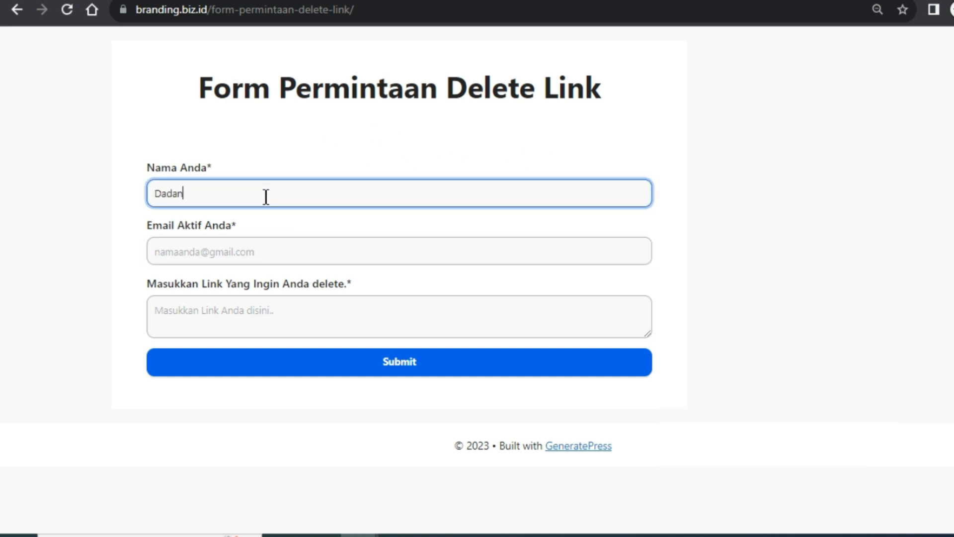
pyautogui.press('Tab')
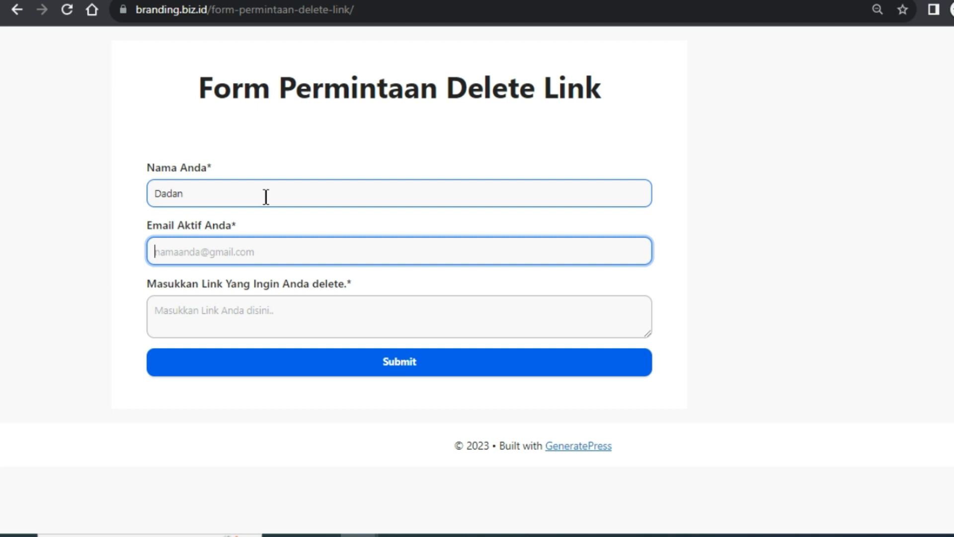
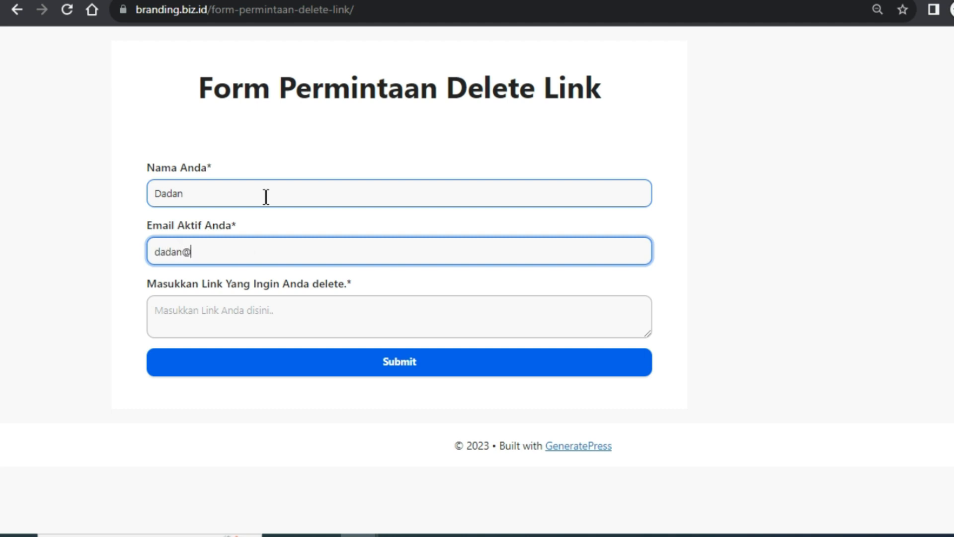
pyautogui.press('Tab')
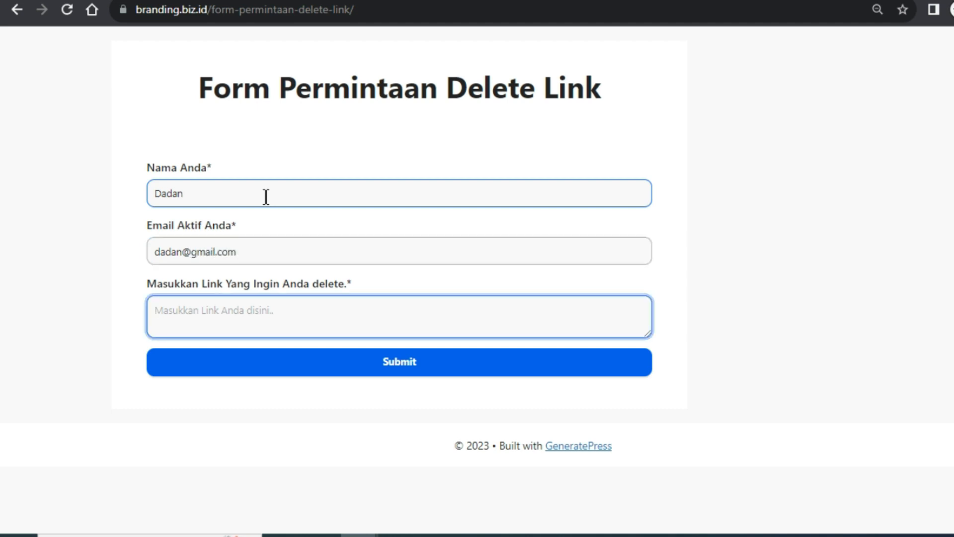
pyautogui.write('1. http')
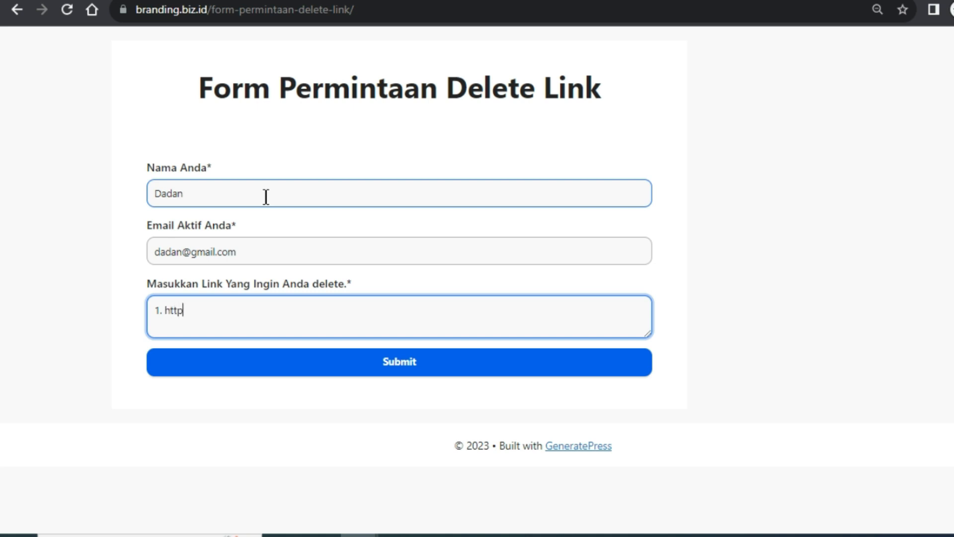
pyautogui.write('/')
pyautogui.write('jurangda;a,')
pyautogui.press('BackSpace')
pyautogui.write('m')
pyautogui.press('BackSpace')
pyautogui.press('BackSpace')
pyautogui.press('BackSpace')
pyautogui.write('lam')
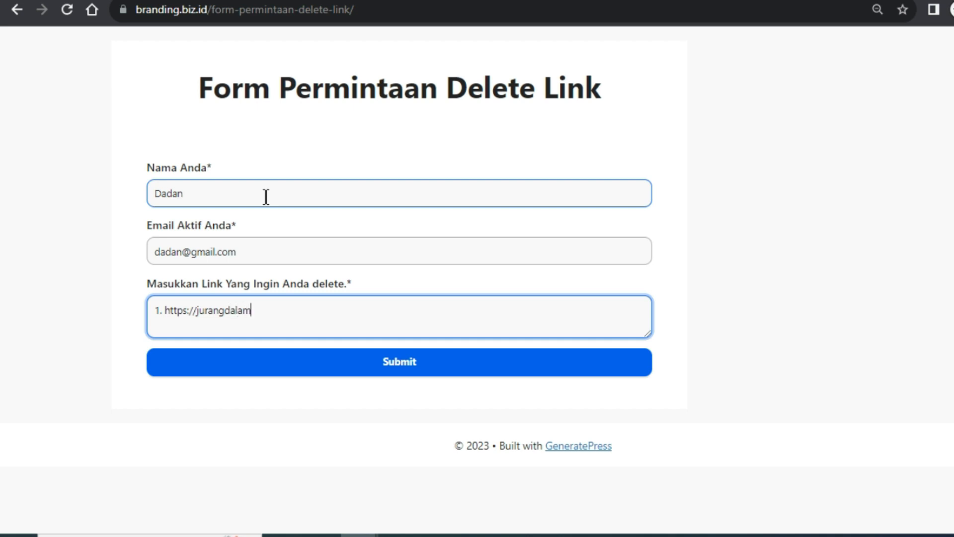
pyautogui.write('.co.')
pyautogui.press('Return')
pyautogui.write('2.')
pyautogui.write('https:')
pyautogui.write('?')
pyautogui.write('//')
pyautogui.write('juragan')
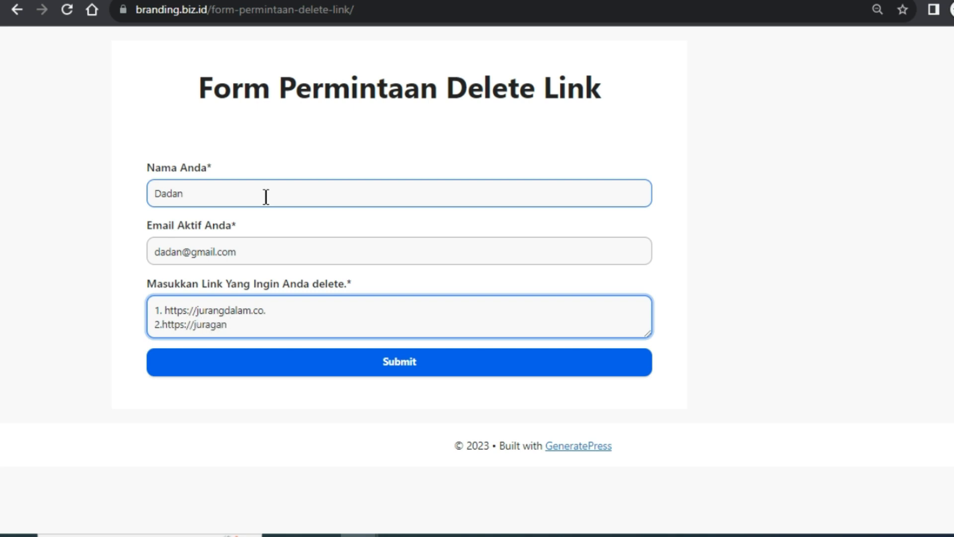
pyautogui.write('dagang.copm')
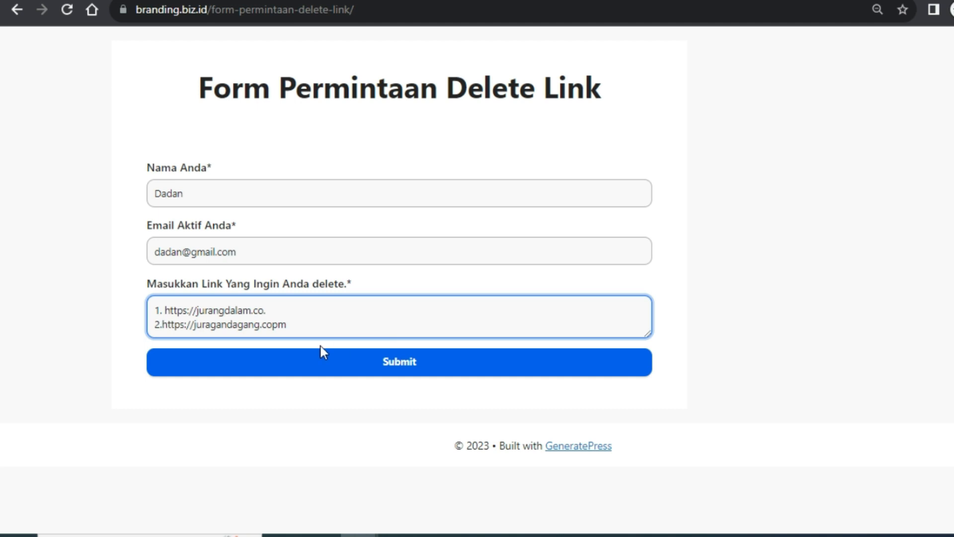
pyautogui.press('BackSpace')
pyautogui.press('BackSpace')
pyautogui.write('m')
pyautogui.click(447, 369)
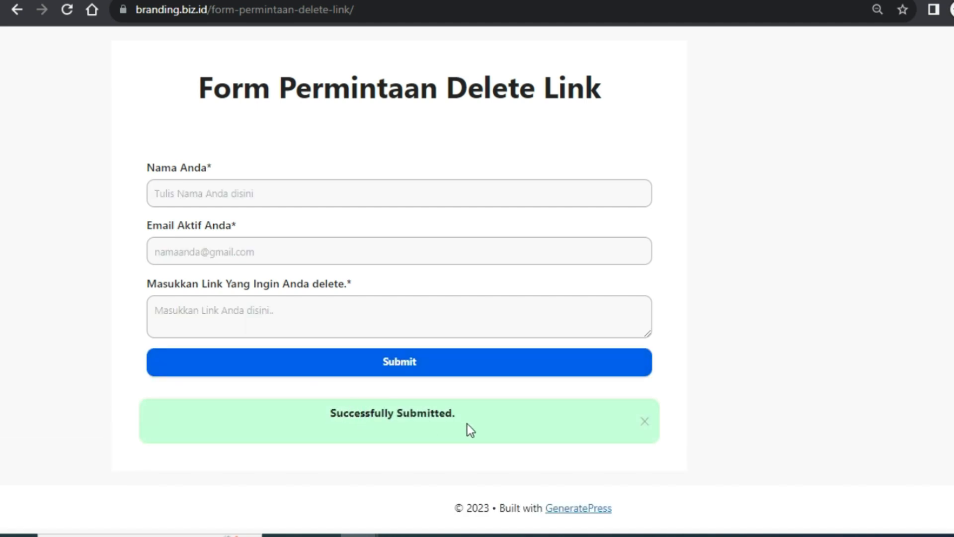
pyautogui.click(371, 252)
pyautogui.click(417, 185)
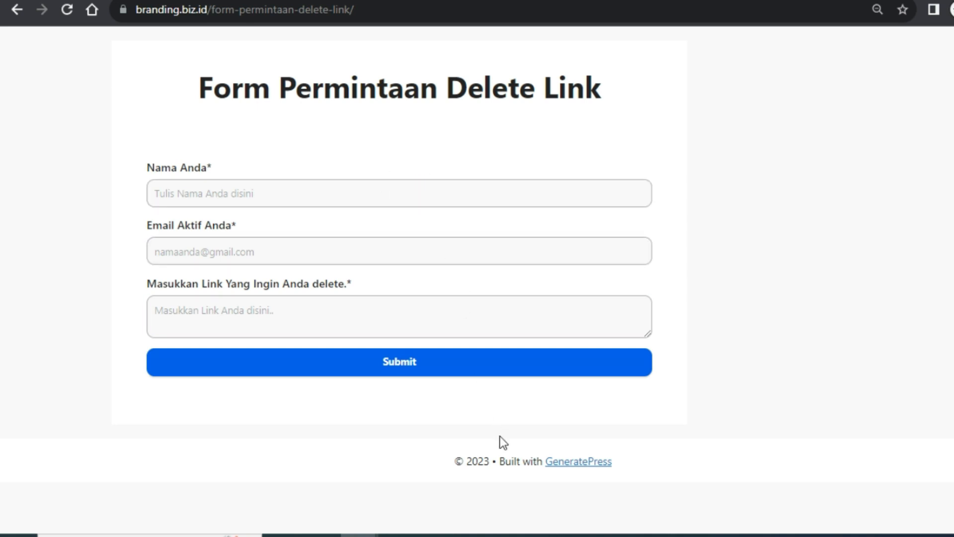
pyautogui.moveTo(341, 489)
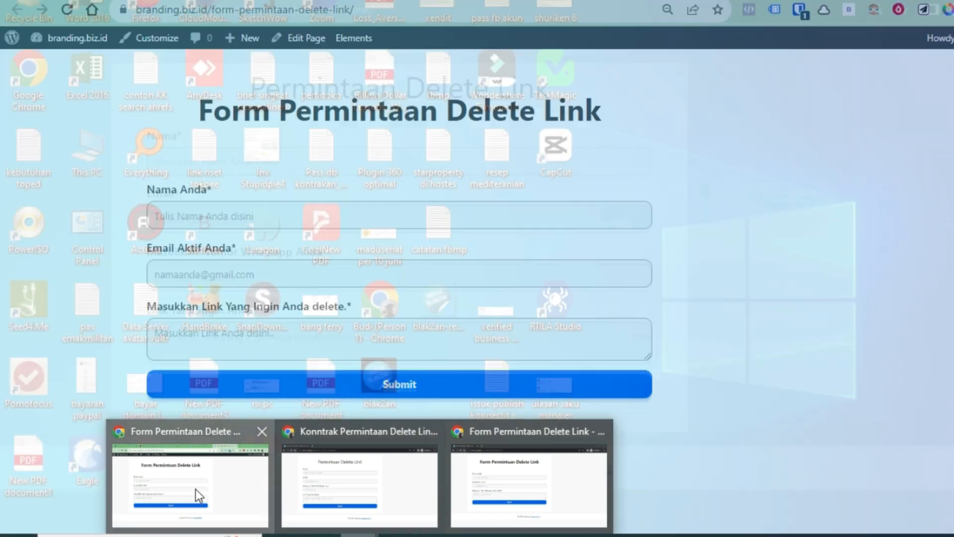
# Return to the Bit Form admin window and reload All Forms to refresh response counts
pyautogui.click(197, 495)
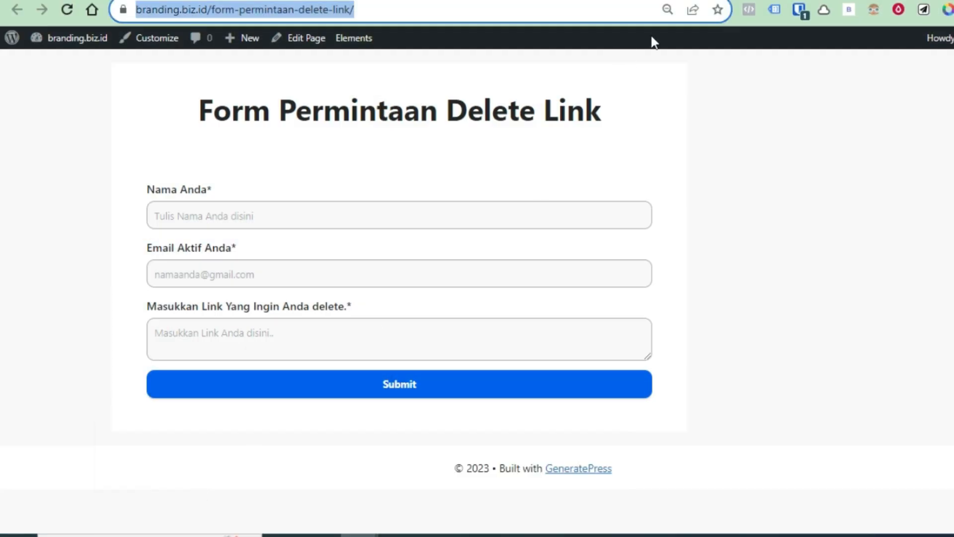
pyautogui.click(606, 1)
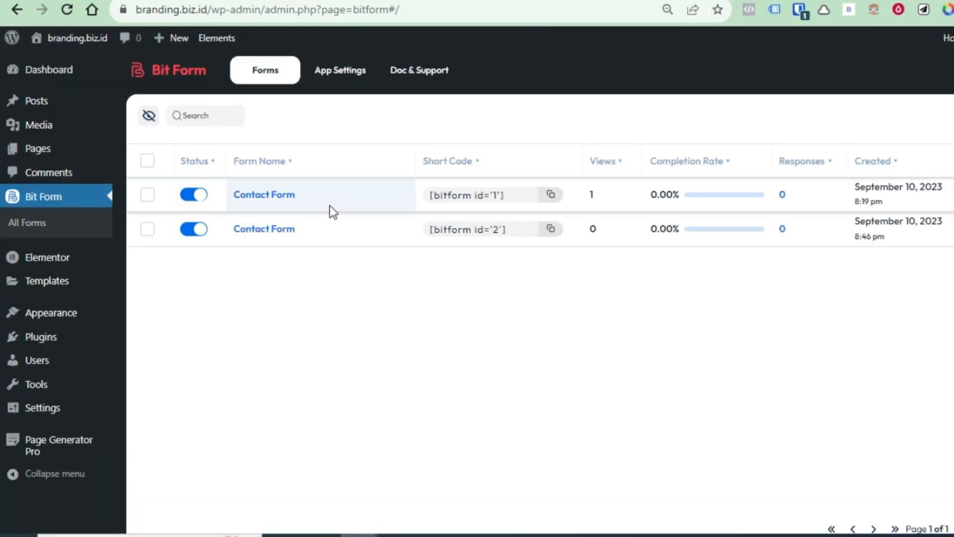
pyautogui.click(68, 10)
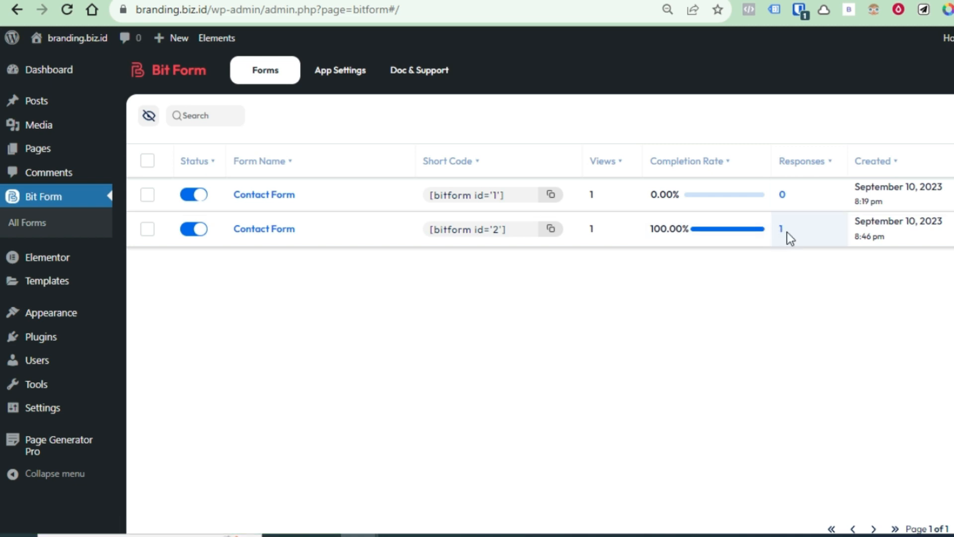
# Open the second Contact Form's 1 response, check the export file formats, and close the dialog
pyautogui.click(781, 229)
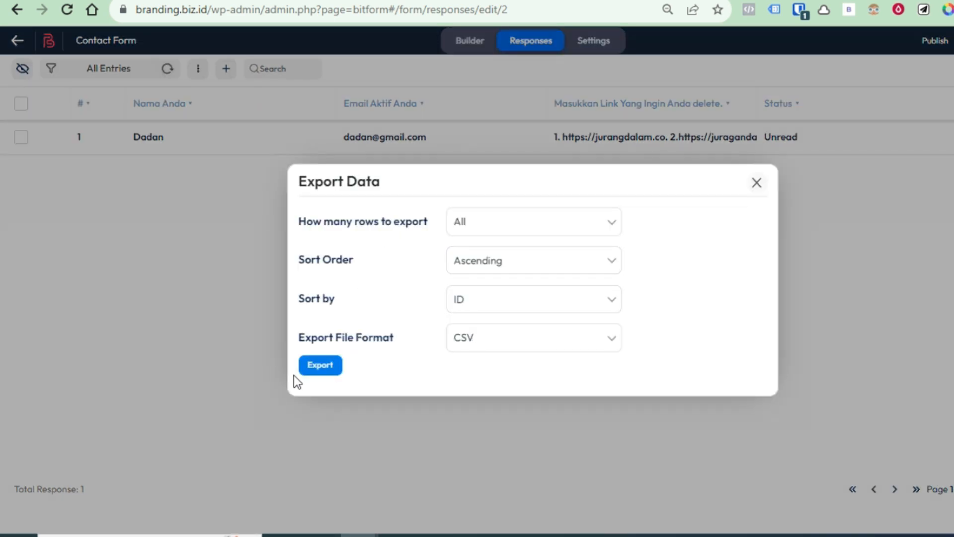
pyautogui.click(508, 342)
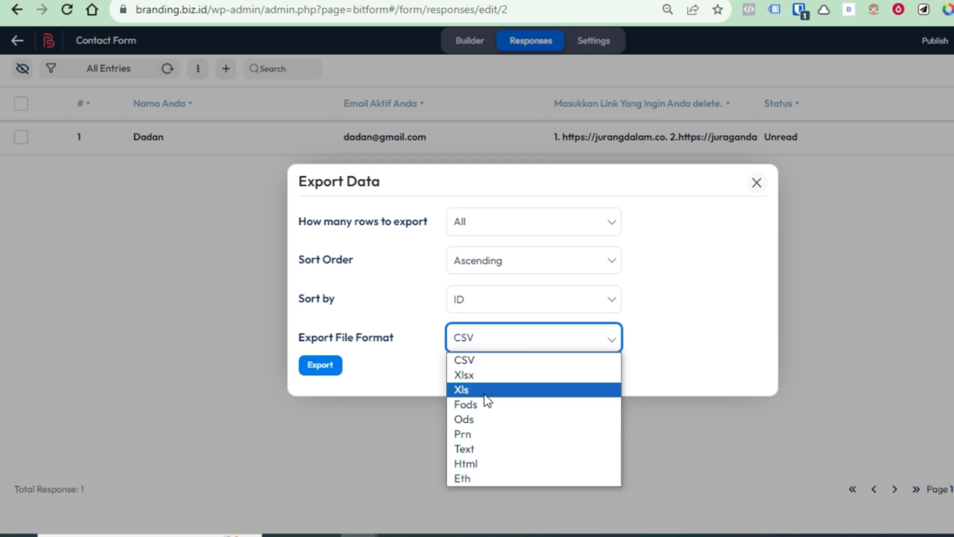
pyautogui.click(369, 485)
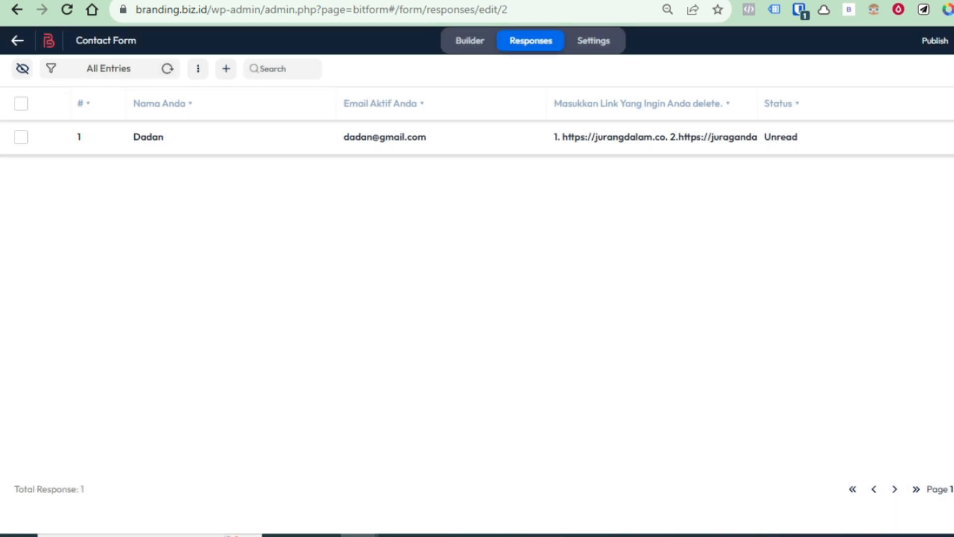